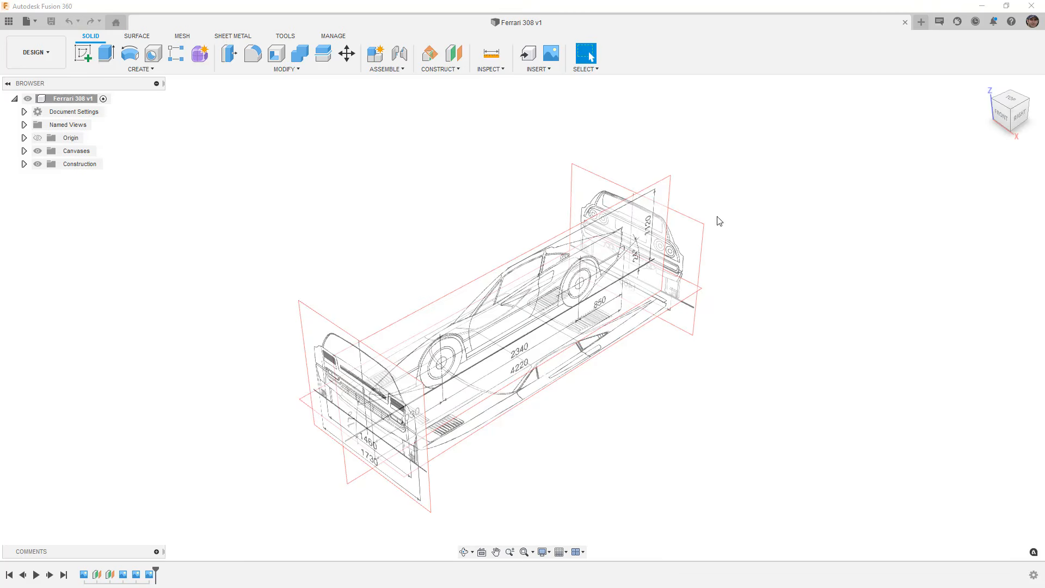
Step: Start a new T-Spline form in the Ferrari 308 design
click(1021, 117)
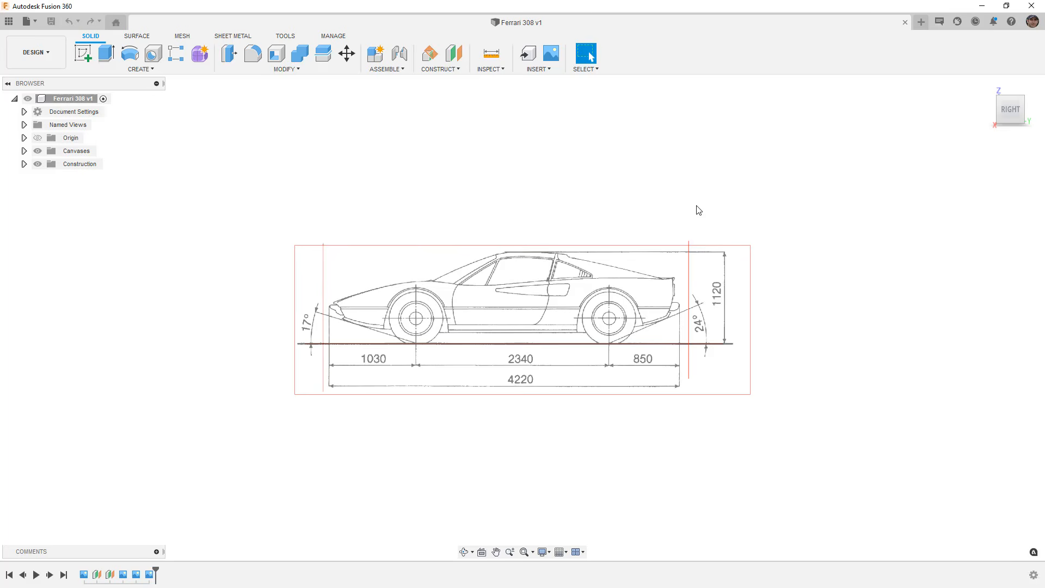
shift+middle_drag(401, 289, 418, 332)
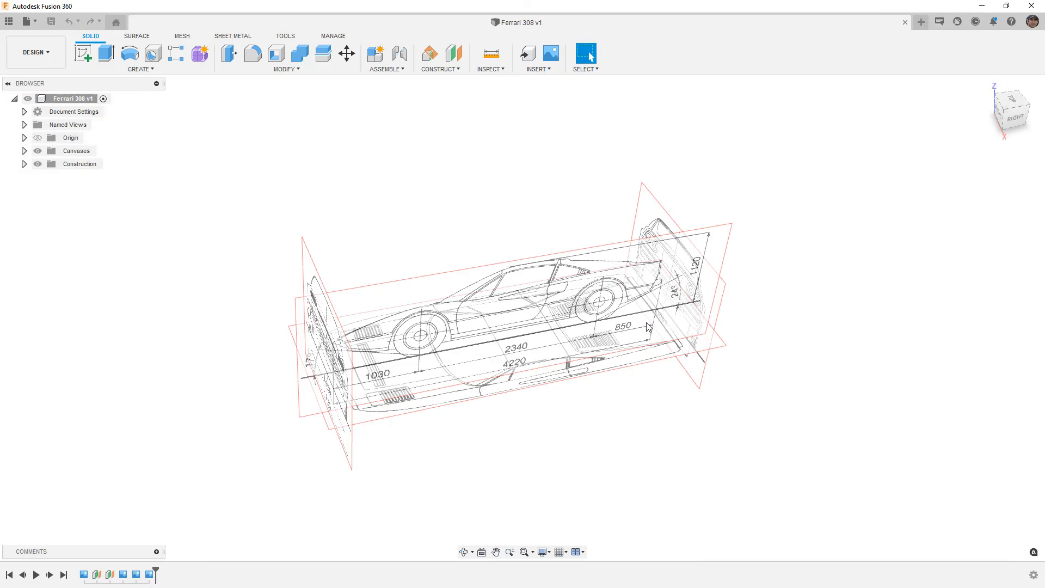
click(1017, 120)
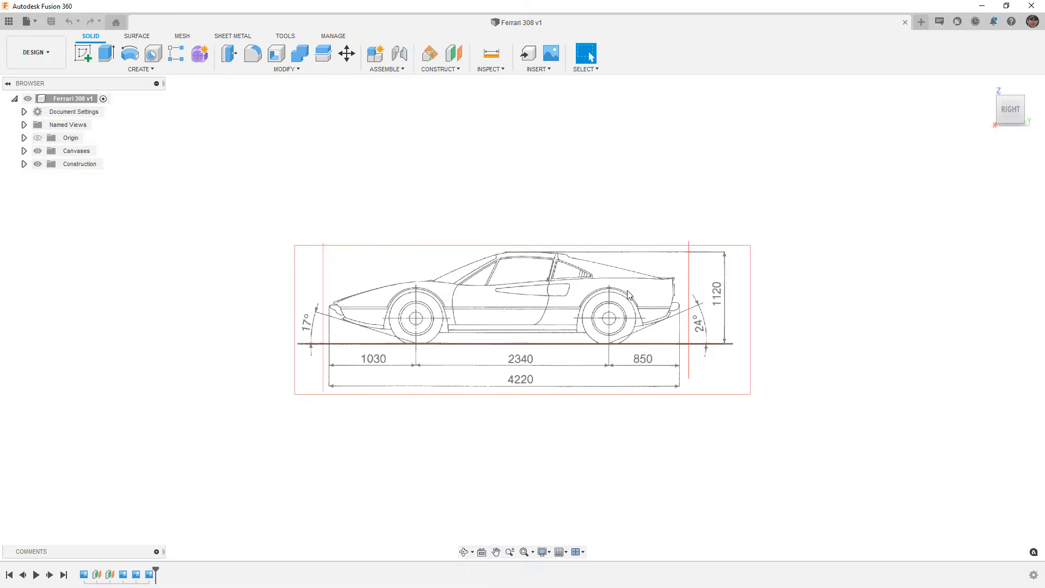
scroll(627, 293, up, 2)
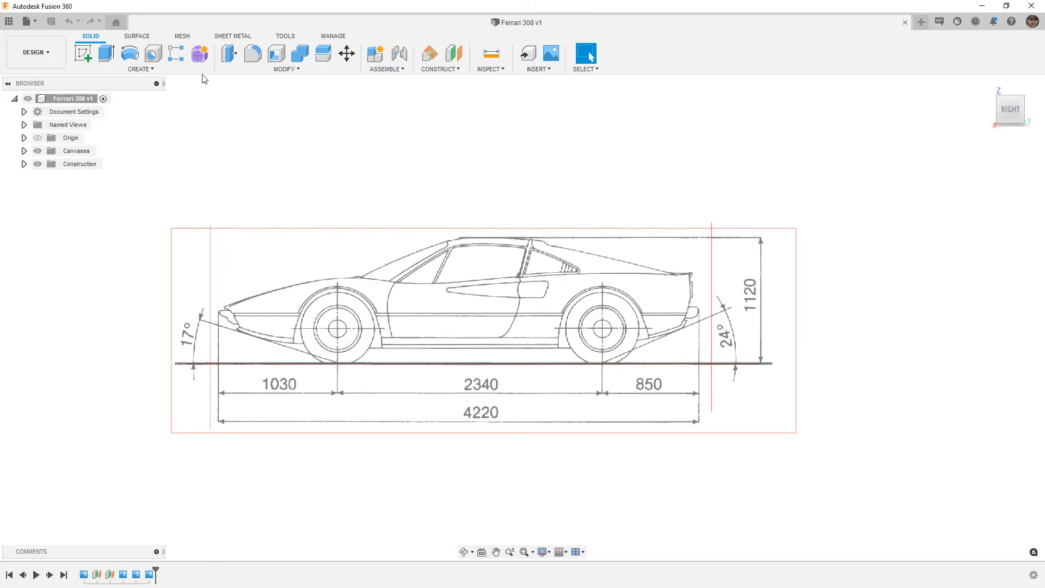
click(201, 54)
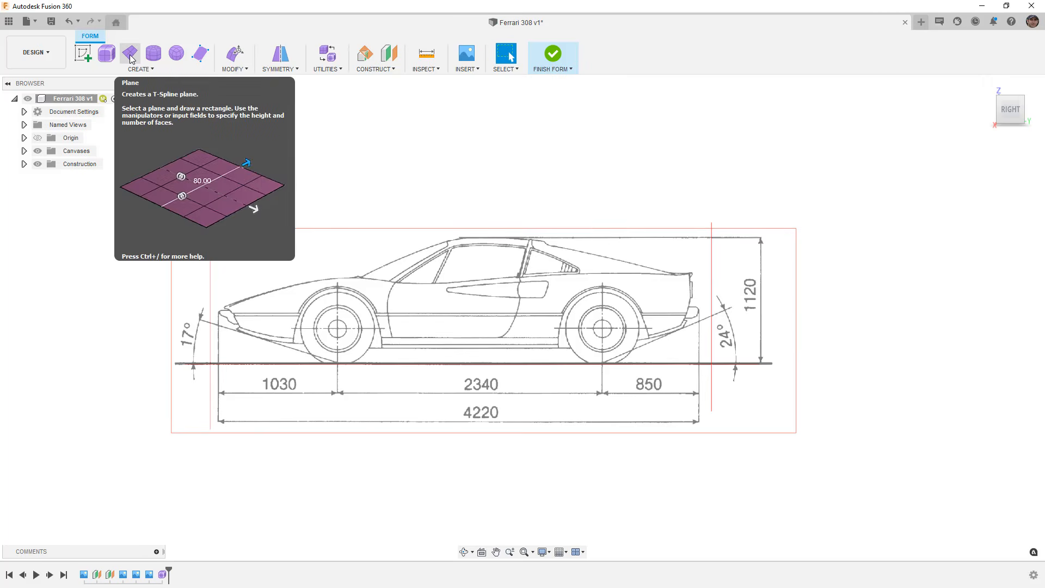
Step: Draw two adjoining four-sided faces on the horizontal plane with the Face tool, running from the origin along the centreline toward the car's front
click(145, 67)
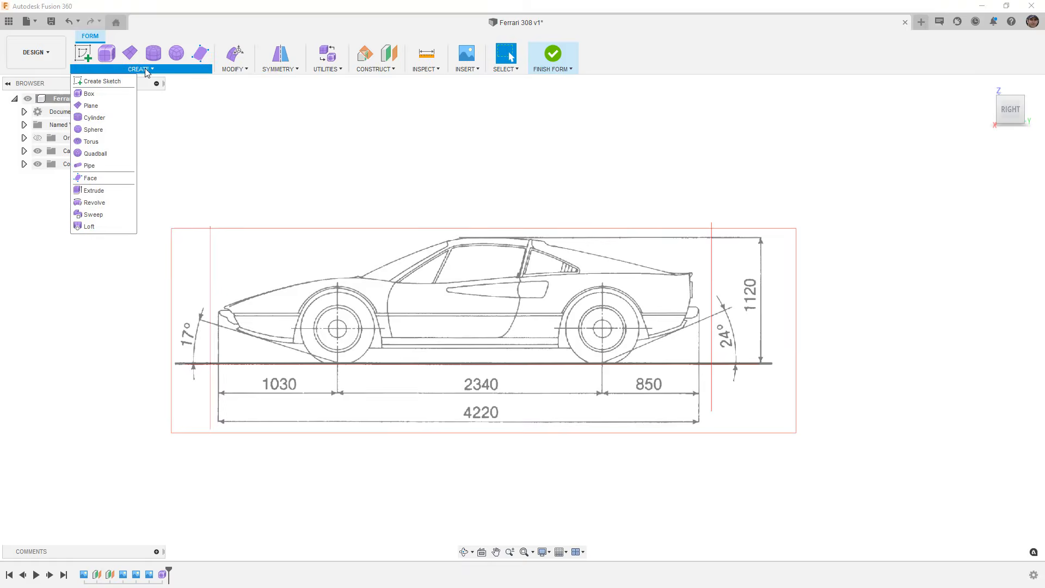
click(95, 181)
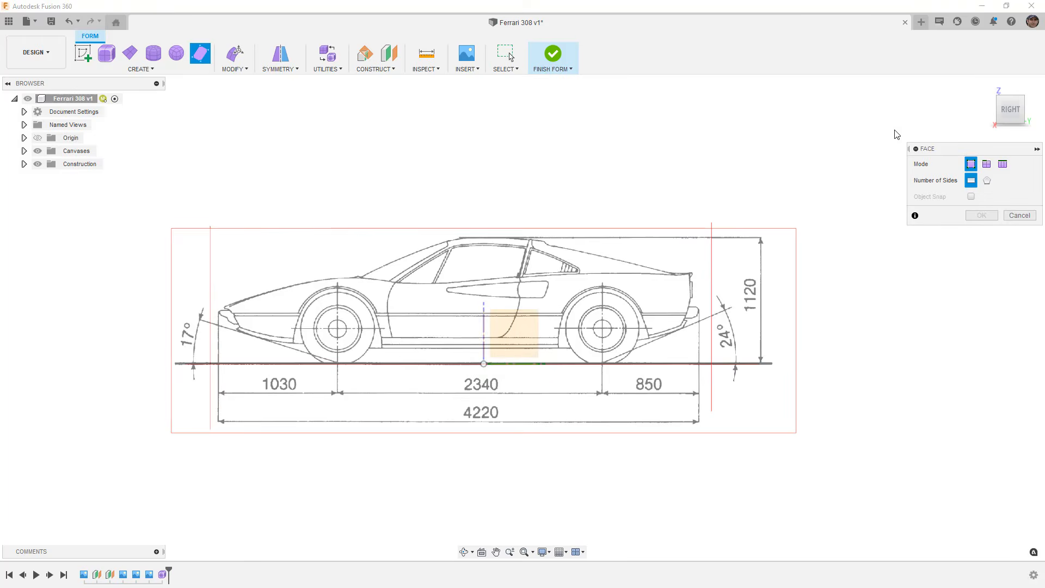
click(1012, 91)
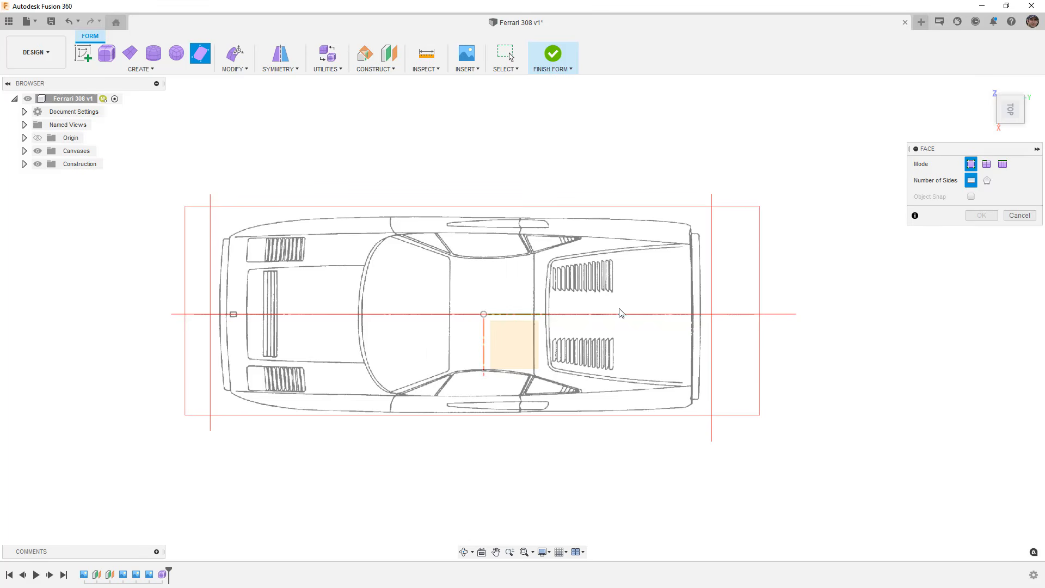
click(506, 349)
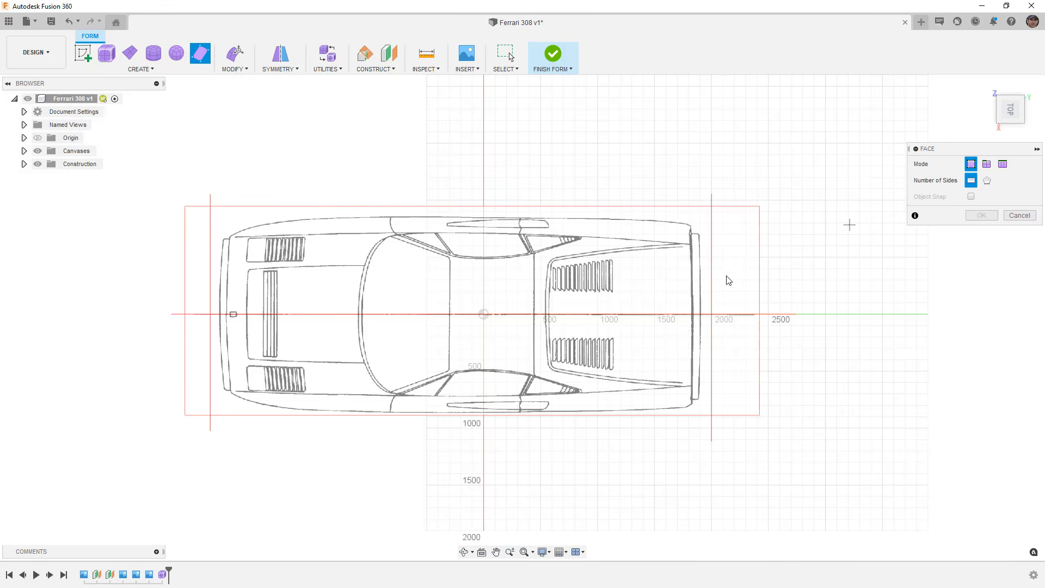
click(484, 315)
click(435, 314)
click(486, 343)
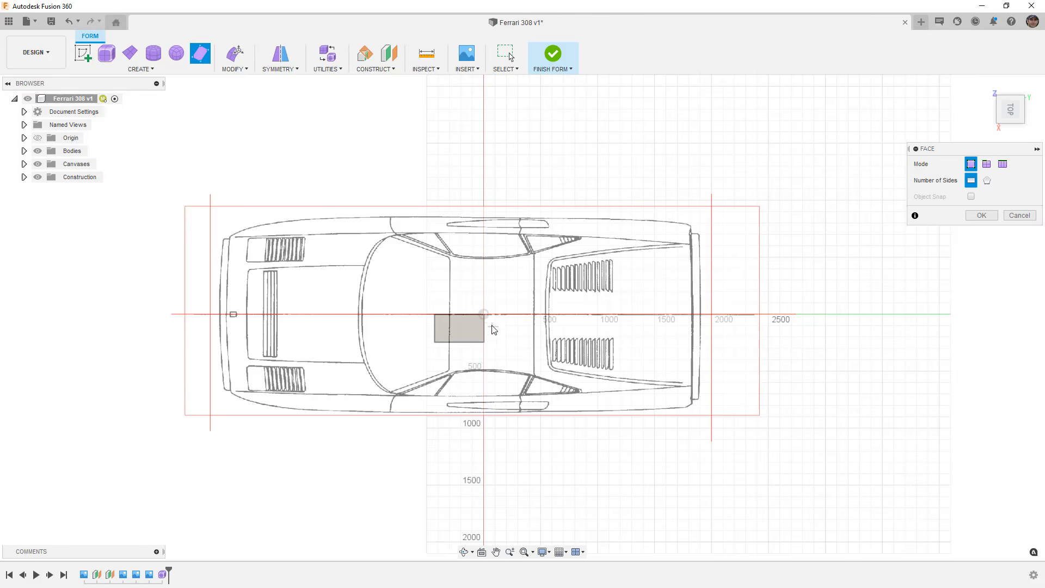
click(435, 314)
click(391, 314)
click(434, 343)
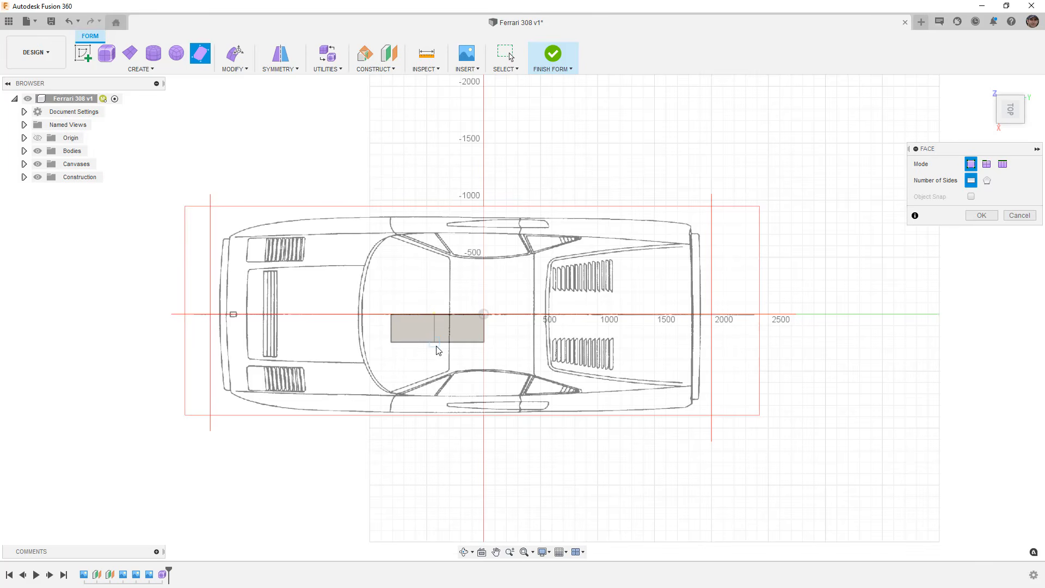
Step: Extend the face strip toward the car's front with two more faces built from its end edge in Edge mode
click(986, 164)
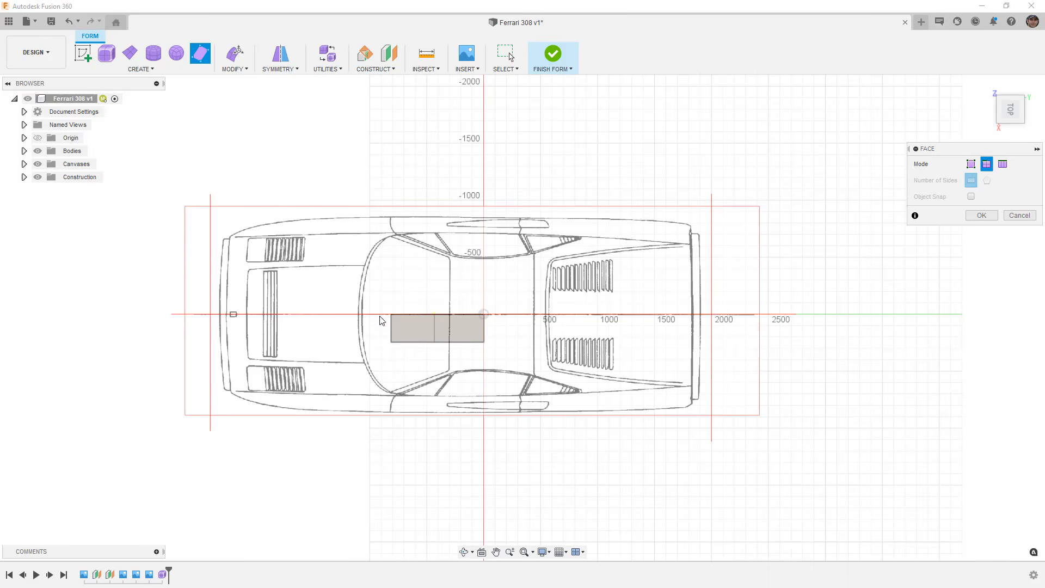
click(358, 341)
click(358, 315)
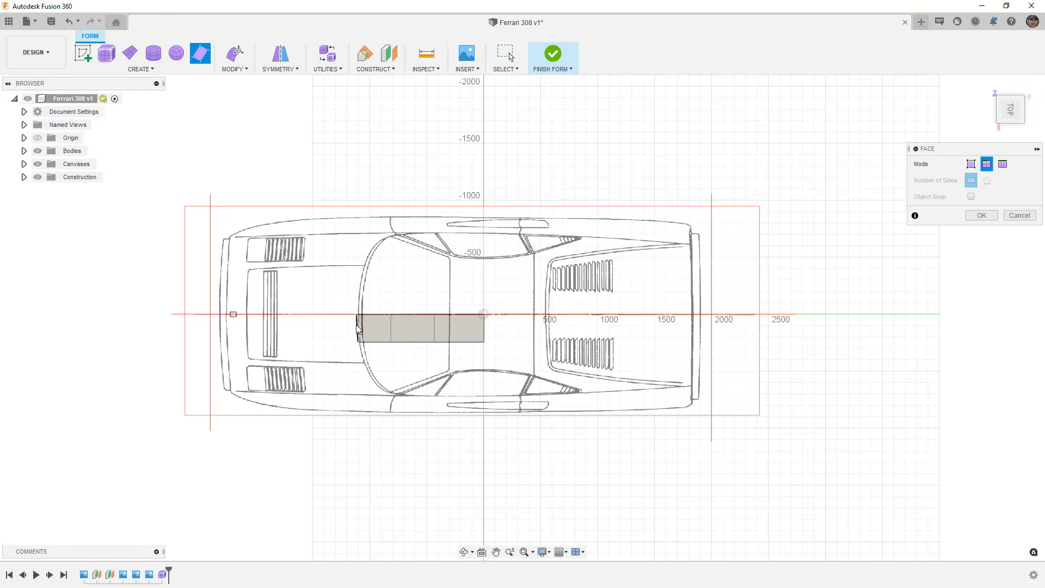
click(326, 315)
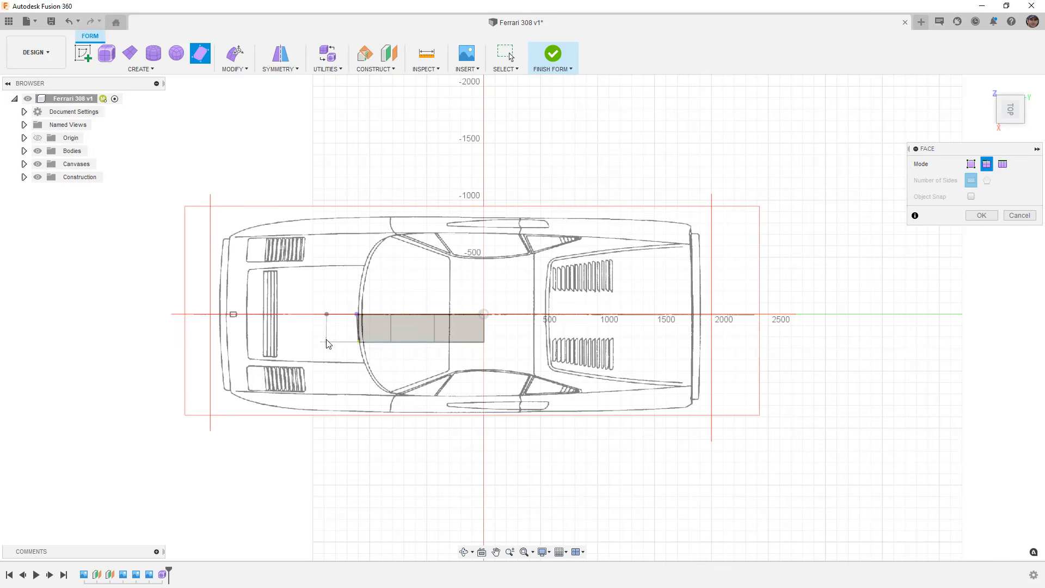
click(327, 342)
Step: Add another face at the strip's front end and a chain of faces along its outer side in Chain mode
click(1003, 164)
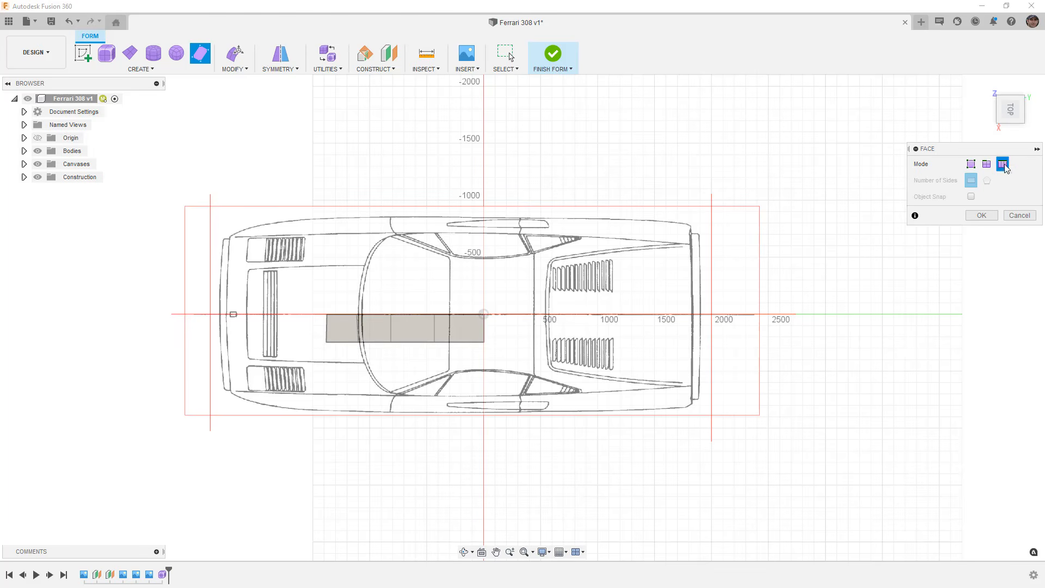
click(326, 328)
click(293, 314)
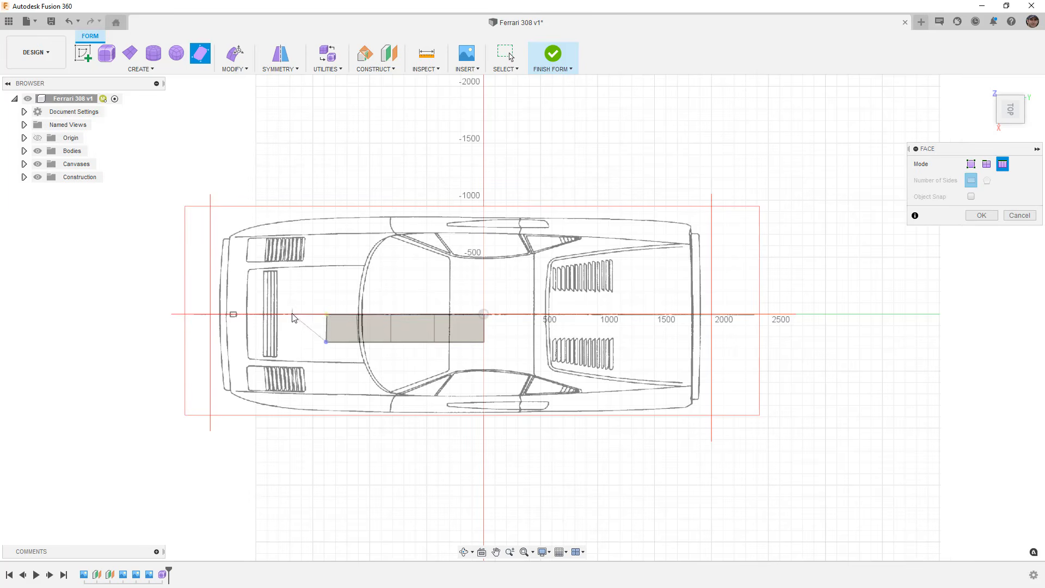
click(292, 342)
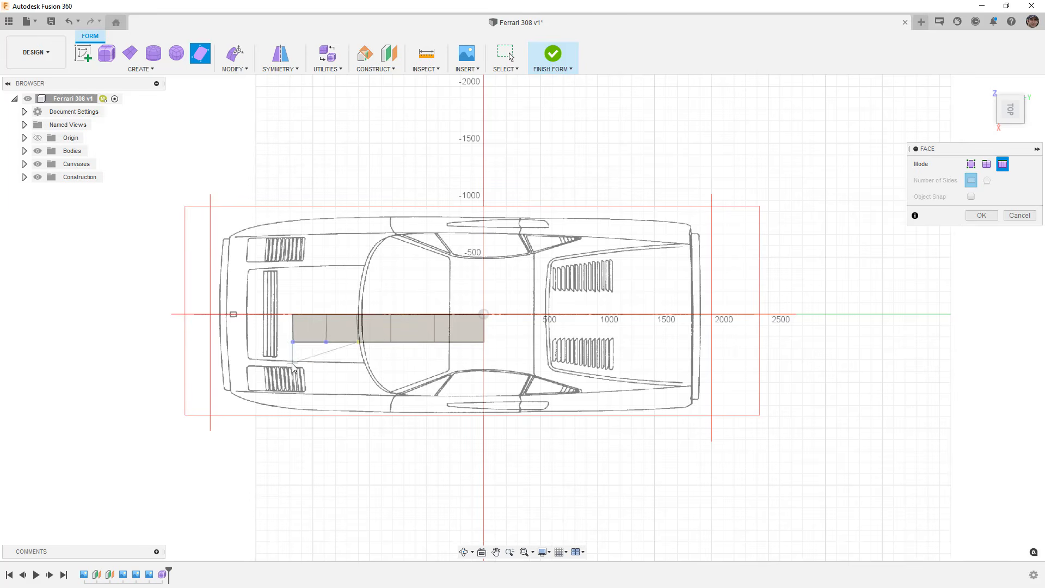
click(292, 365)
click(358, 371)
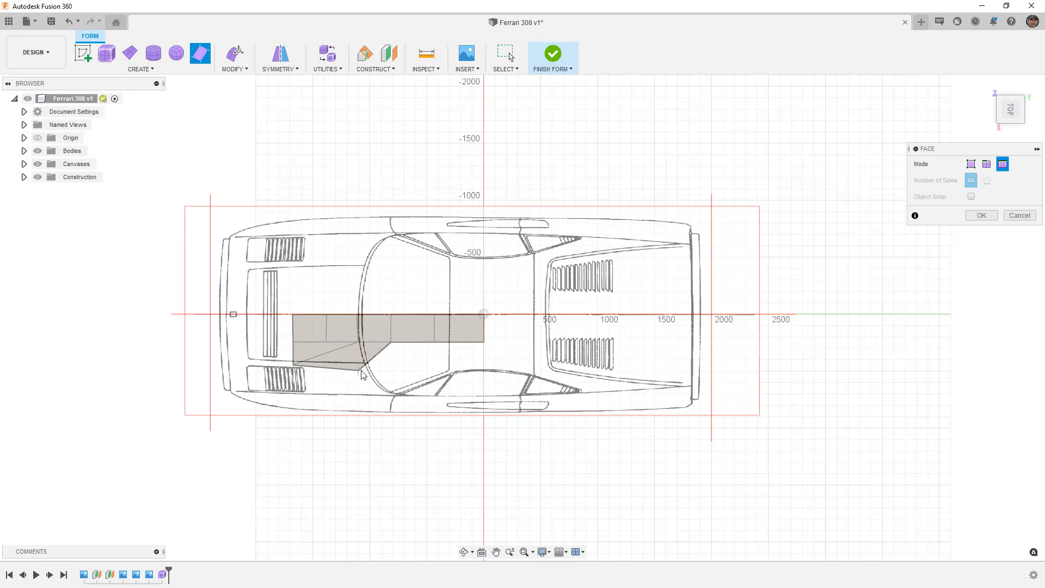
click(400, 366)
click(447, 366)
click(484, 365)
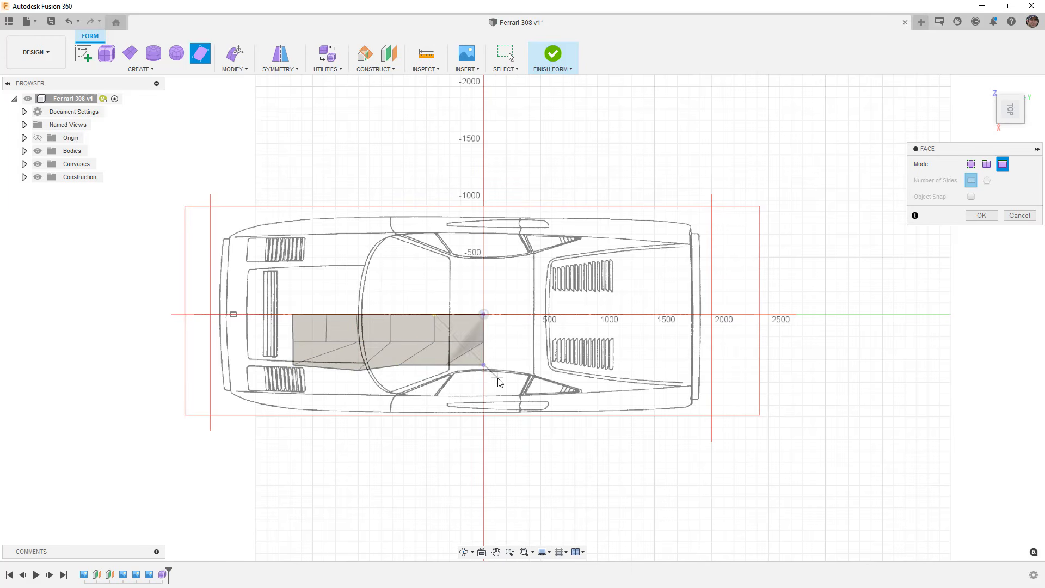
key(Return)
Step: Undo the accidental sketch and all the T-Spline faces drawn over the top view
click(478, 357)
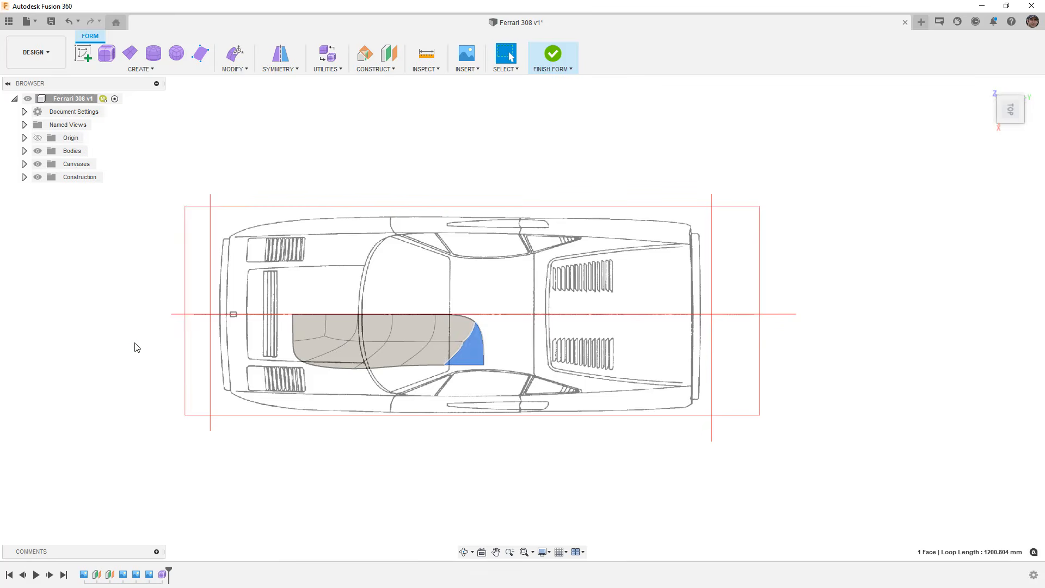
key(shift+s)
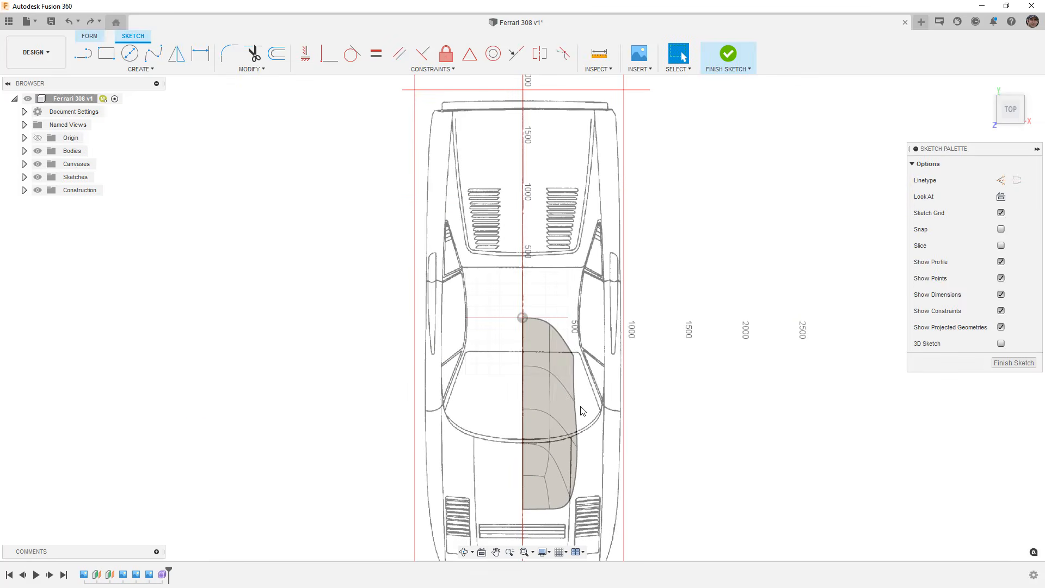
key(ctrl+z)
key(ctrl+z)
key(ctrl+z)
key(ctrl+z)
key(ctrl+z)
key(ctrl+z)
key(ctrl+z)
key(ctrl+z)
key(ctrl+z)
key(ctrl+z)
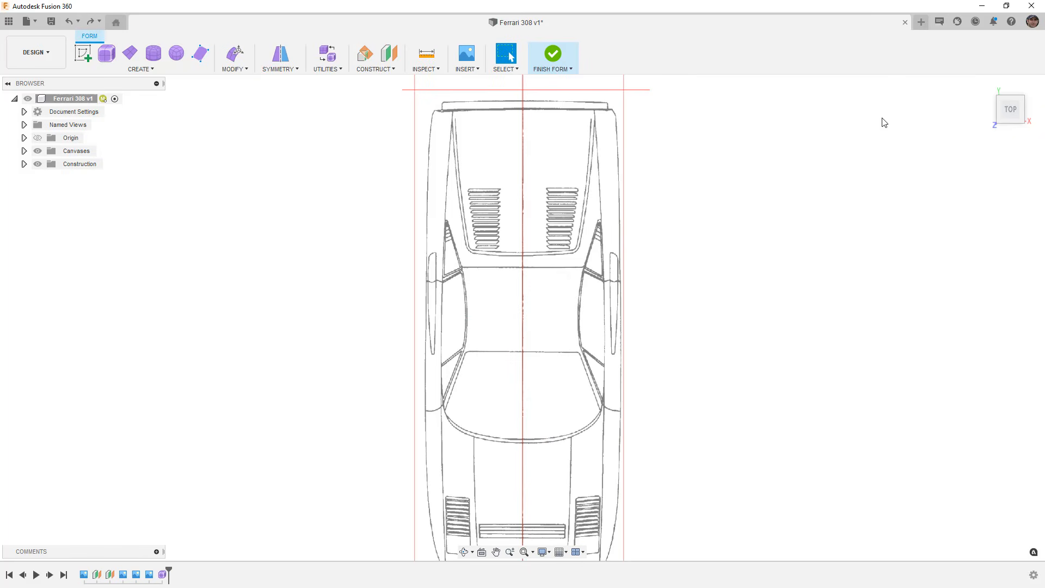
Step: Draw a centre-type T-Spline plane about 640 by 865 mm at the origin on the horizontal plane
click(136, 54)
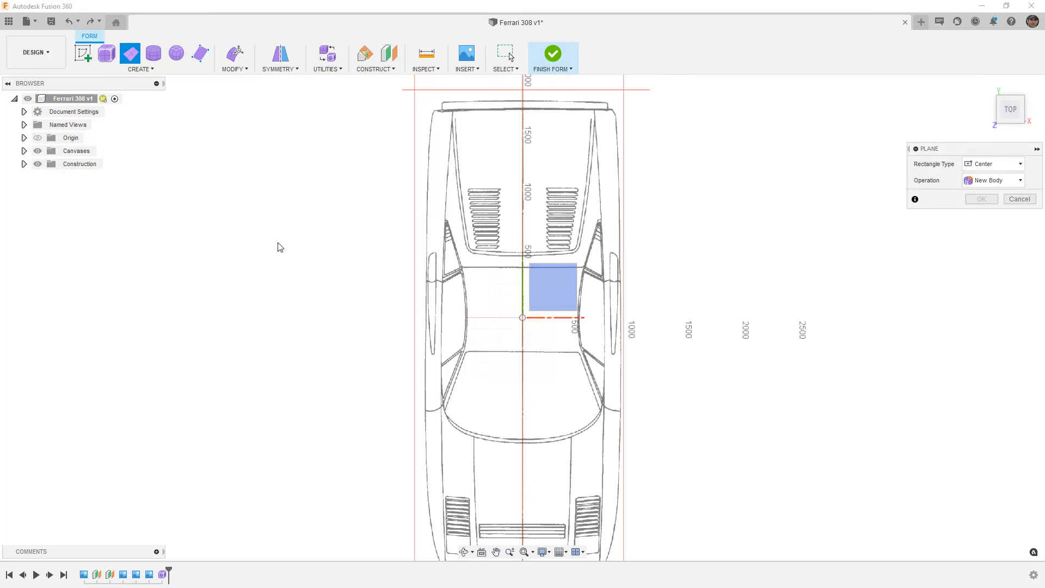
click(557, 285)
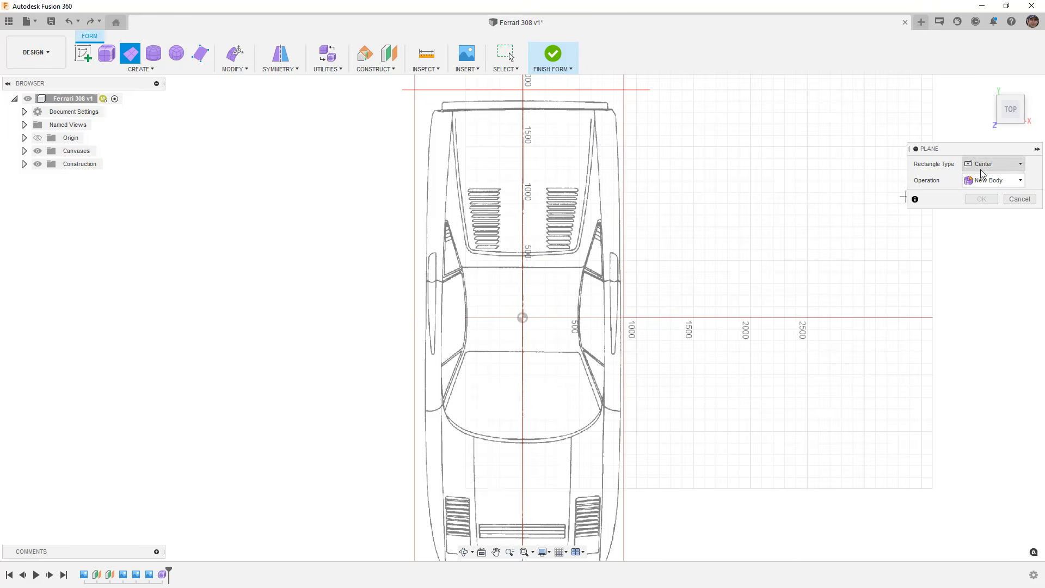
click(524, 318)
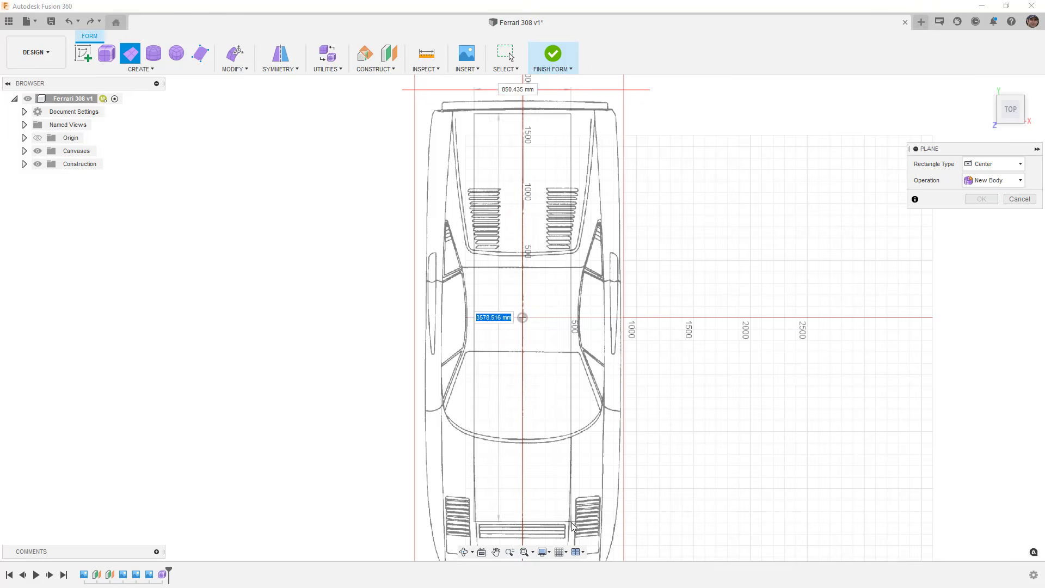
click(560, 370)
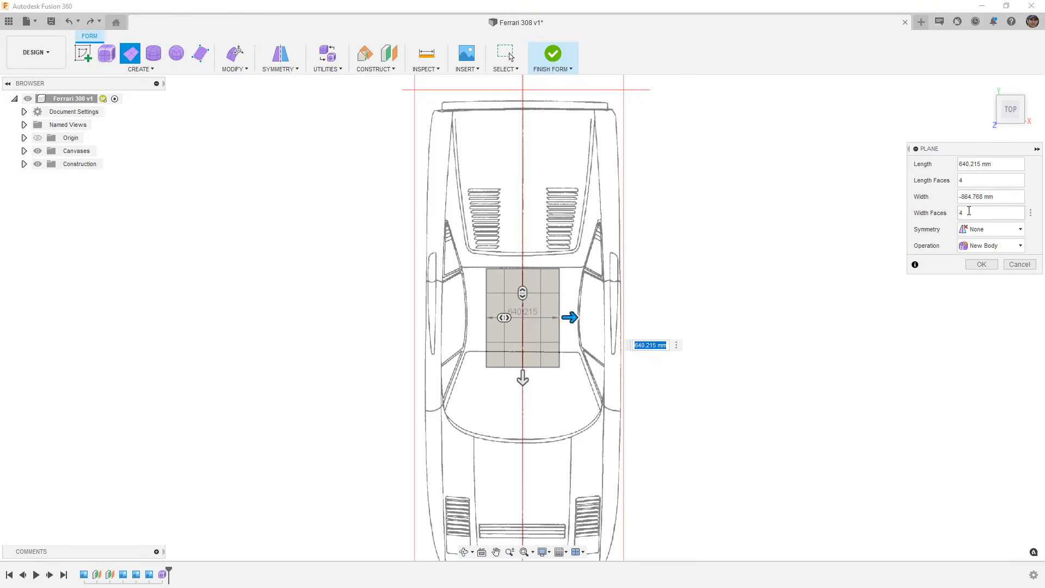
Step: Set the T-Spline plane's symmetry to Mirror with Length Symmetry enabled
click(988, 235)
click(986, 254)
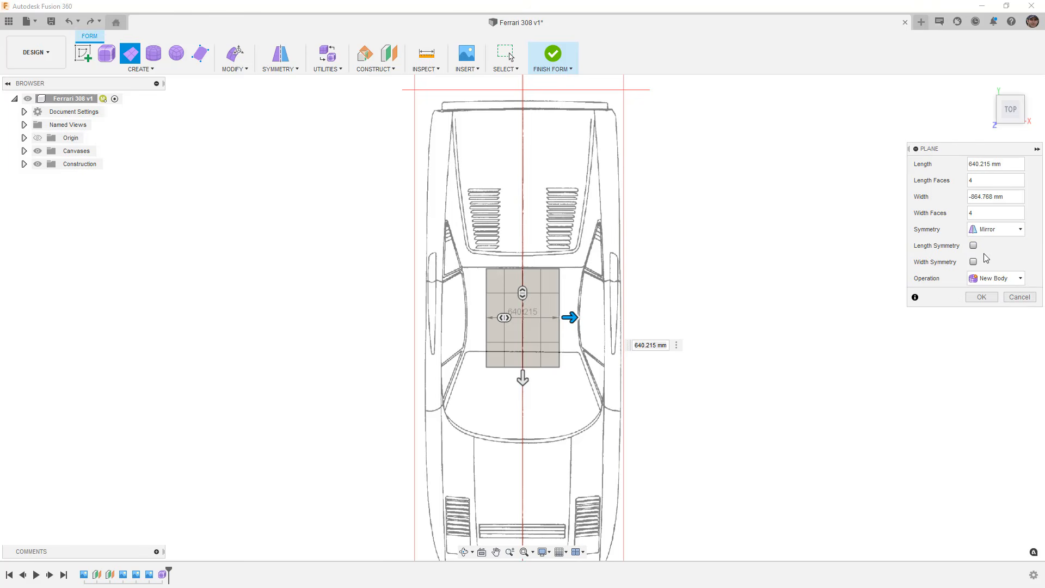
click(973, 246)
Step: Hide the 308 top canvas and confirm the mirrored T-Spline plane
shift+middle_drag(737, 394, 691, 405)
scroll(544, 351, up, 3)
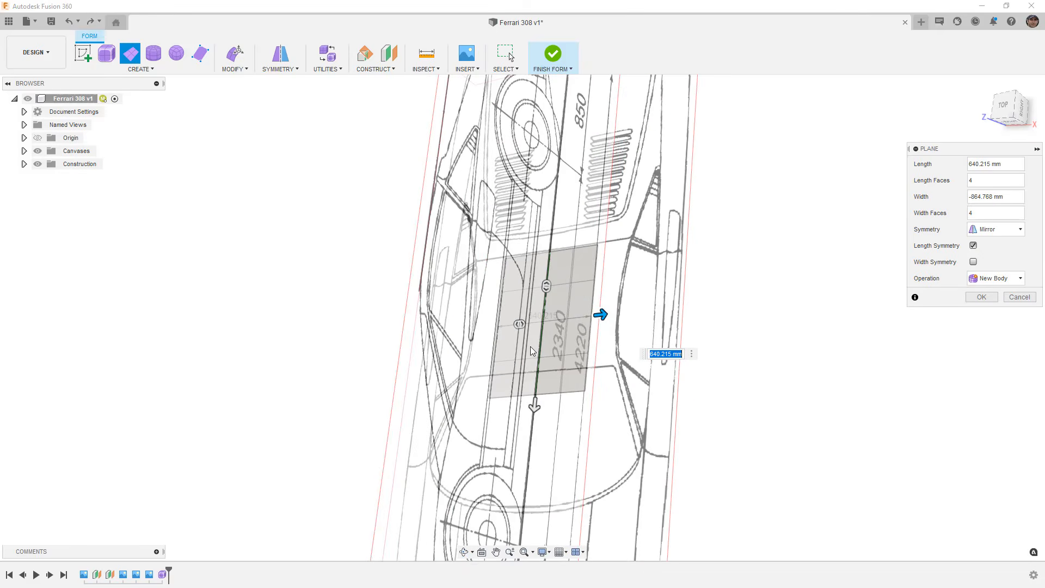
click(24, 150)
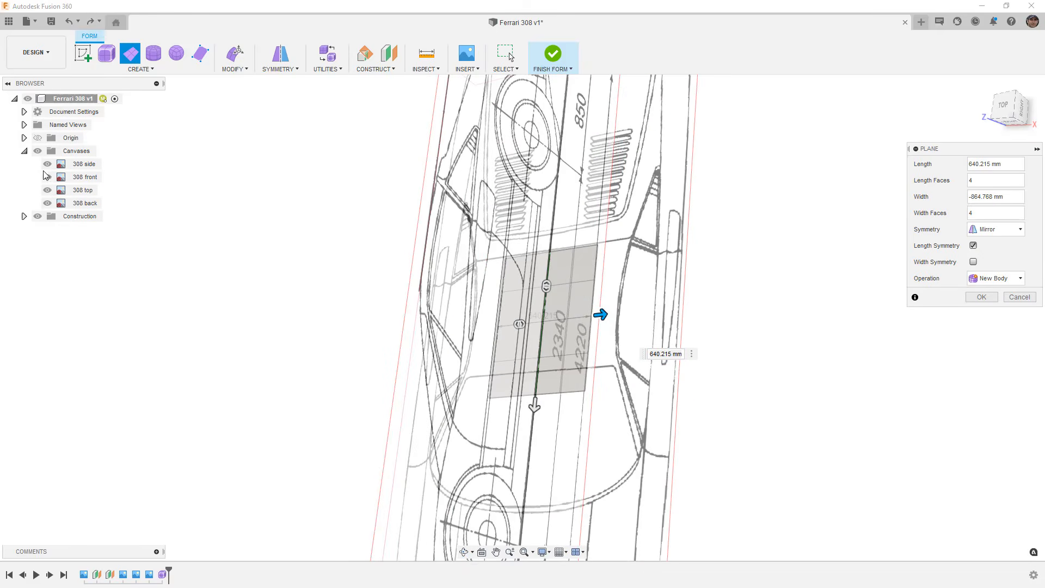
click(47, 192)
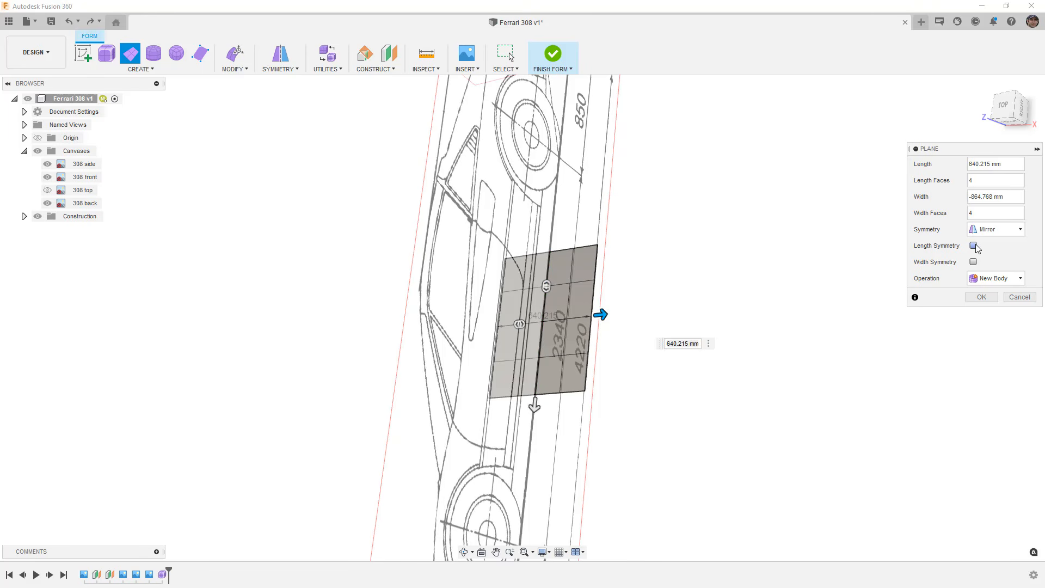
click(981, 297)
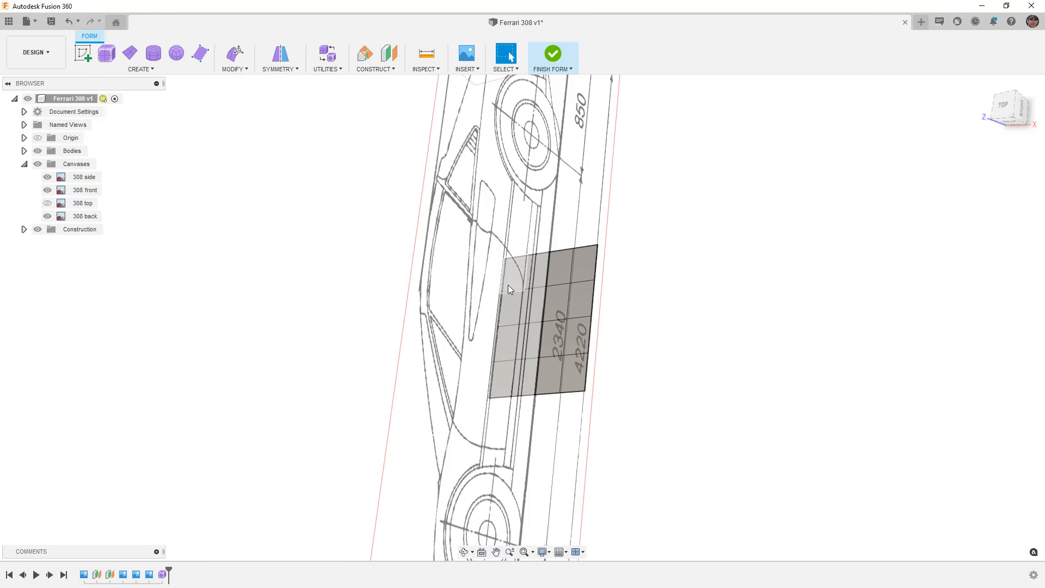
click(293, 70)
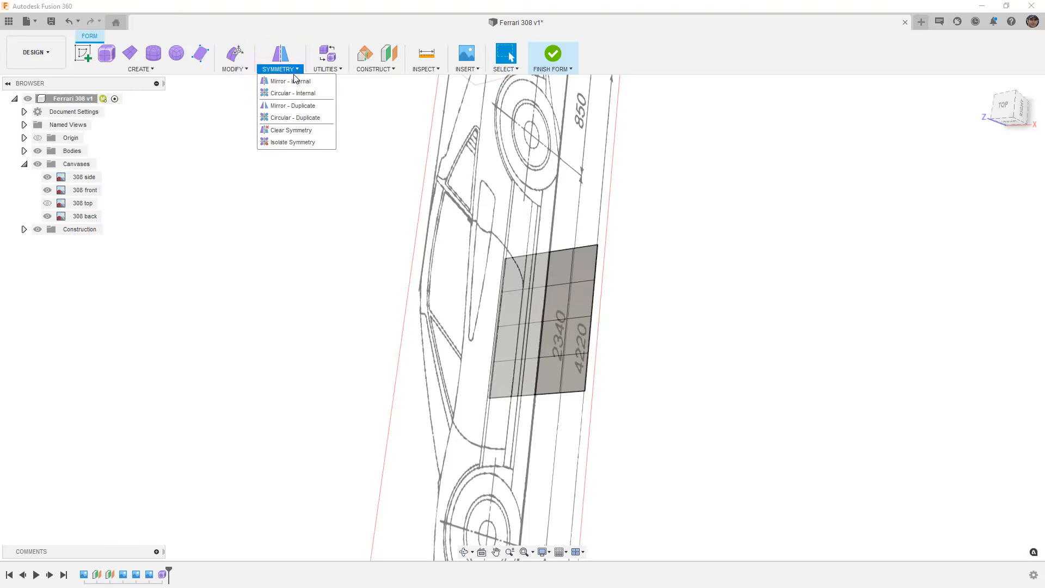
click(294, 81)
click(577, 375)
shift+middle_drag(580, 381, 534, 355)
click(467, 380)
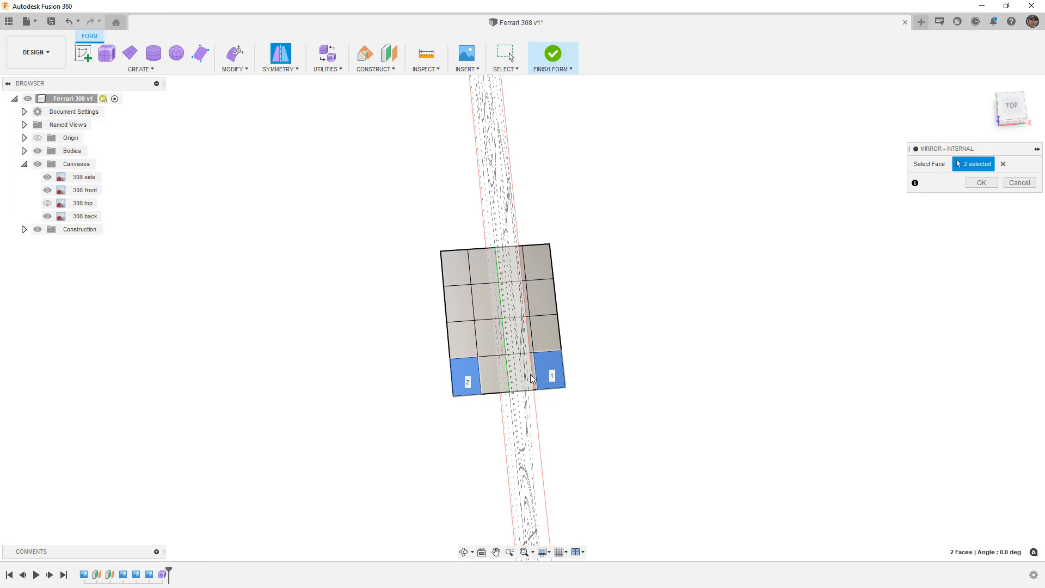
click(1017, 183)
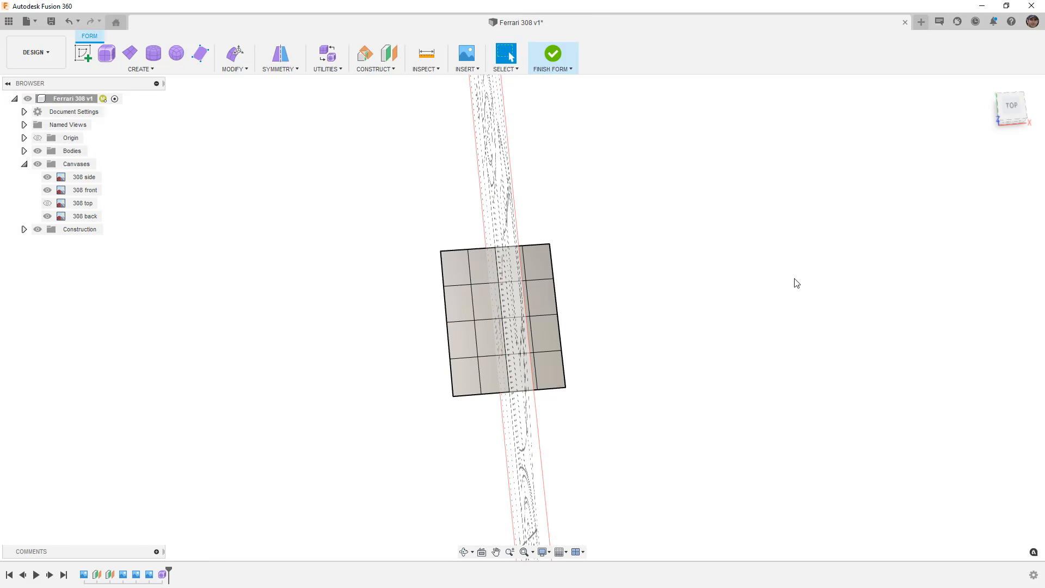
Step: Move one front corner vertex of the T-Spline plane outward with Edit Form to test its symmetry
click(566, 387)
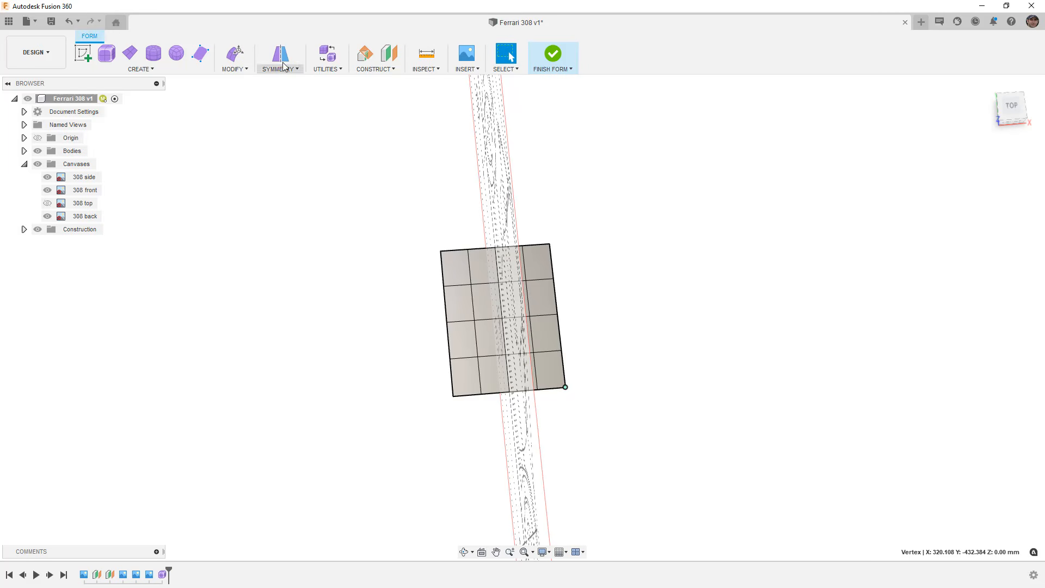
click(235, 53)
drag(578, 373, 588, 373)
click(981, 324)
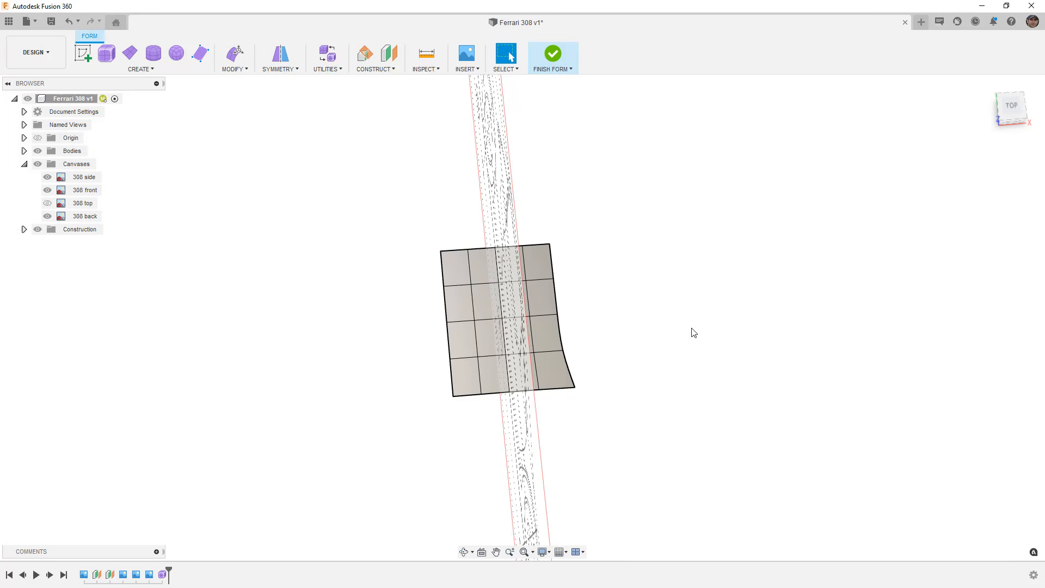
Step: Apply internal mirror symmetry to the T-Spline plane using its two opposite front corner faces
click(280, 53)
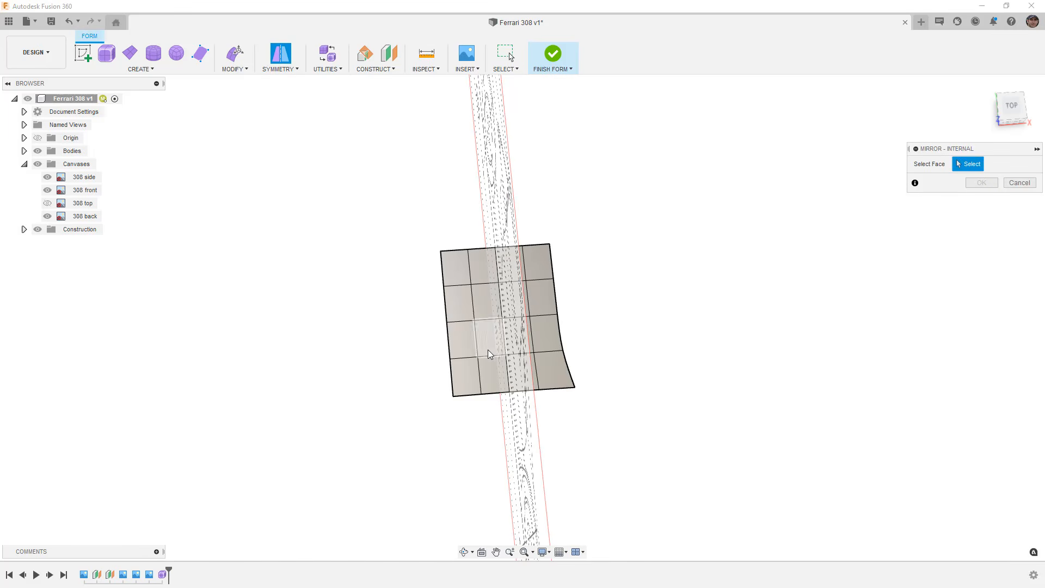
click(467, 378)
click(557, 376)
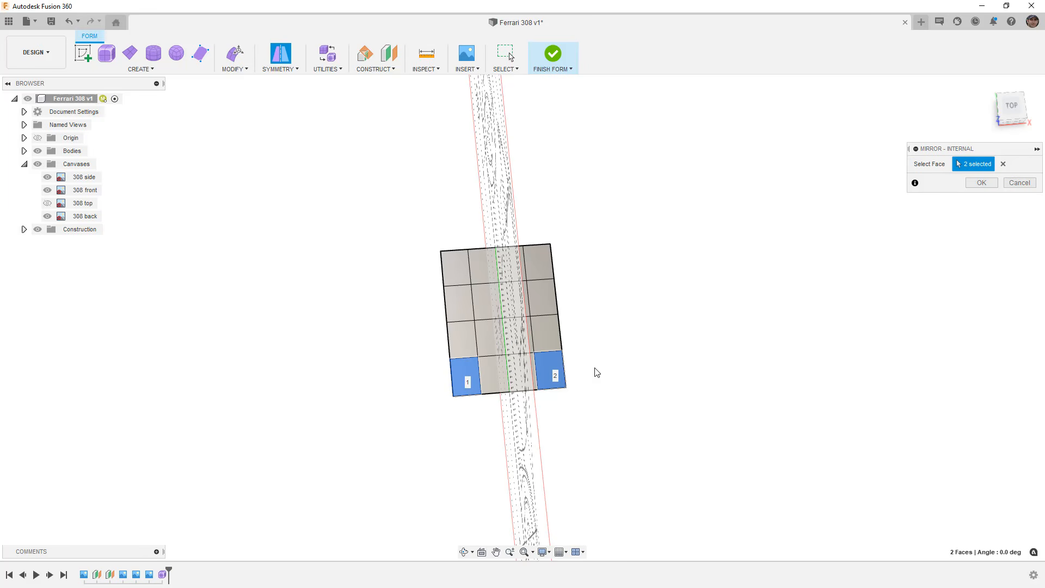
click(981, 183)
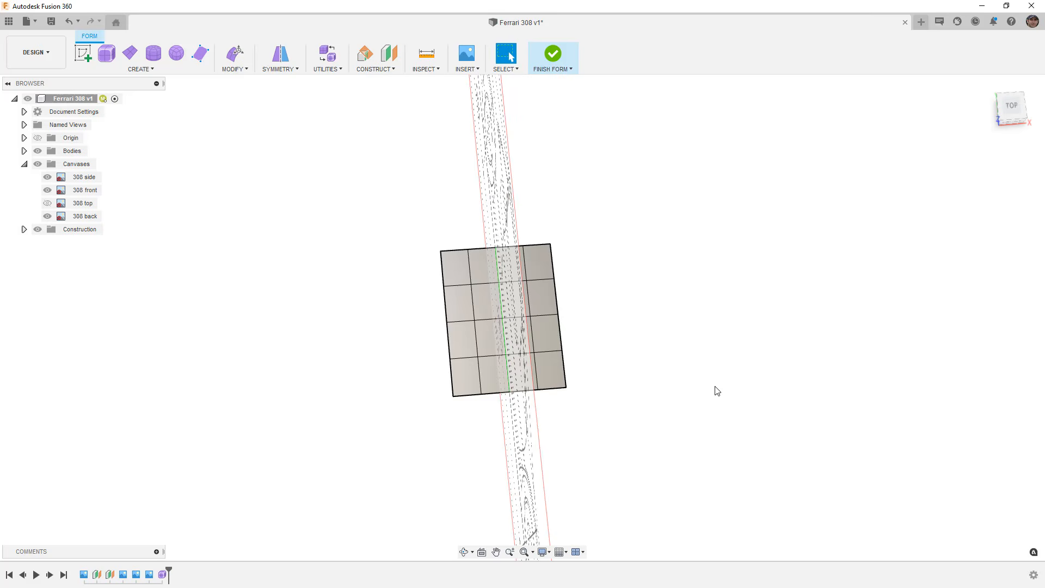
Step: Show the 308 top canvas and move the whole T-Spline plane about 347 mm outward and 1789 mm forward, over the front hood
shift+middle_drag(648, 436, 521, 395)
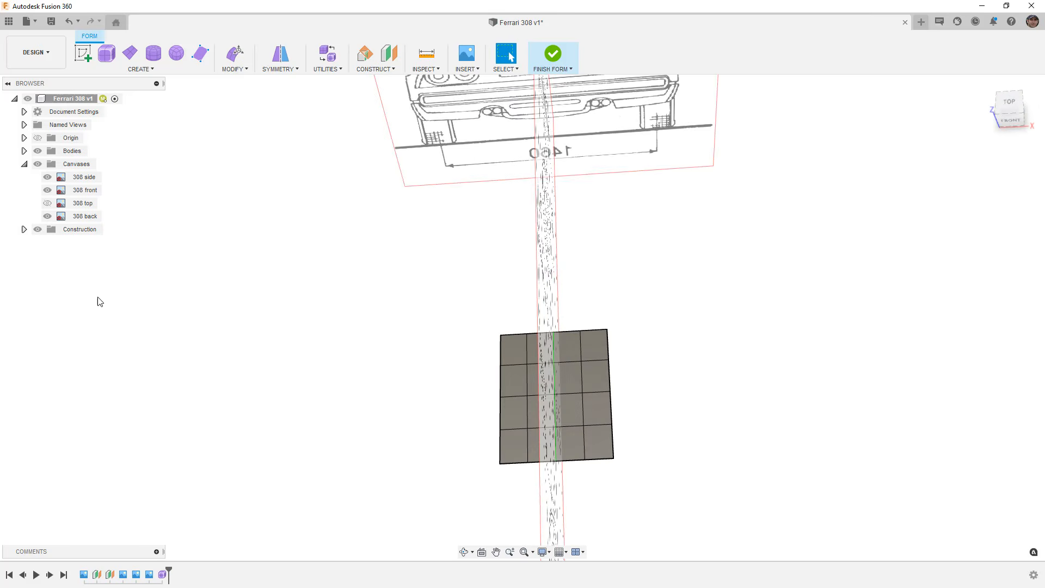
click(47, 203)
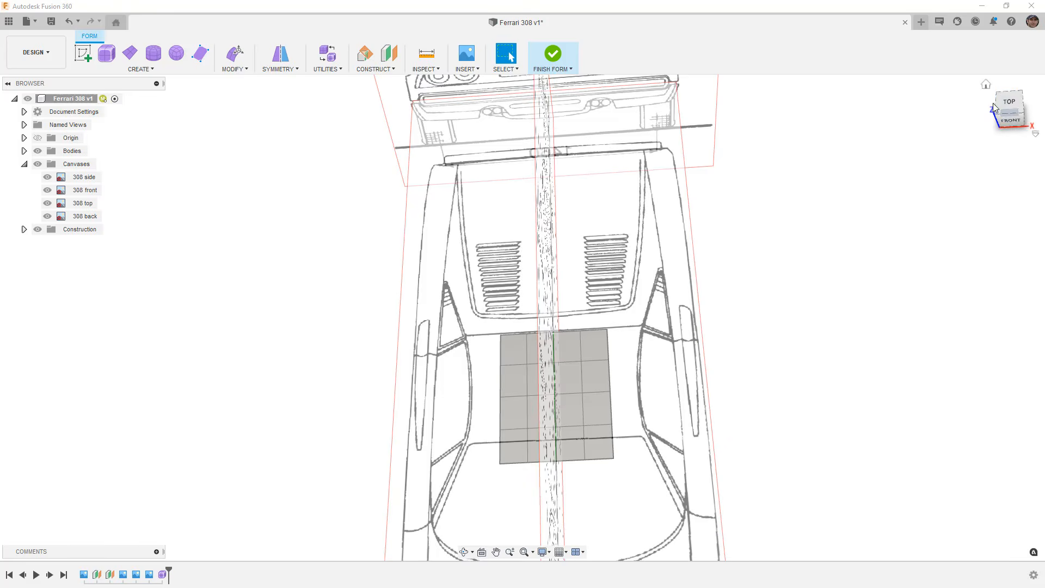
click(1007, 104)
drag(459, 264, 603, 371)
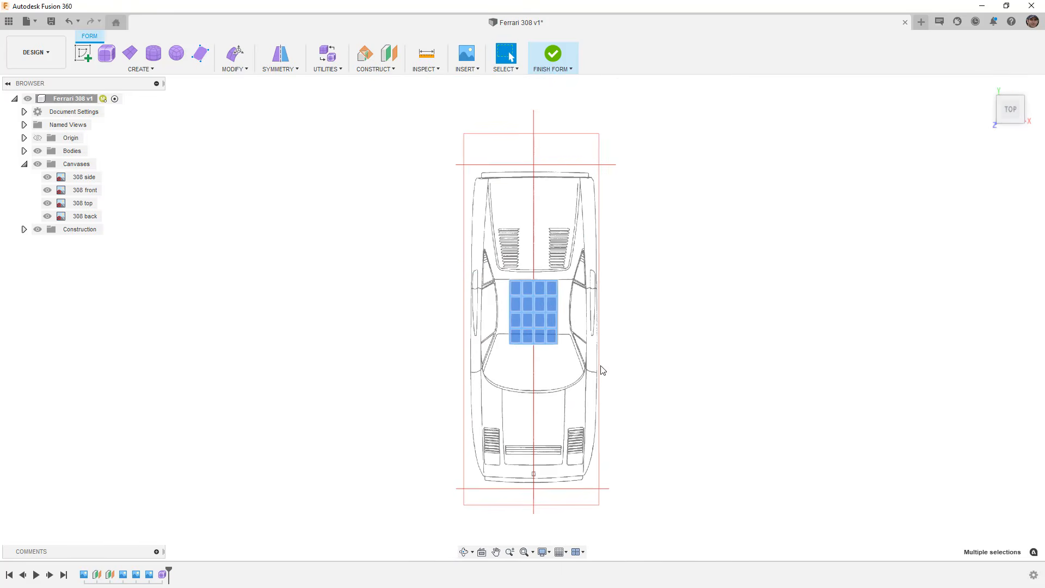
click(235, 53)
drag(547, 296, 574, 430)
scroll(557, 427, up, 5)
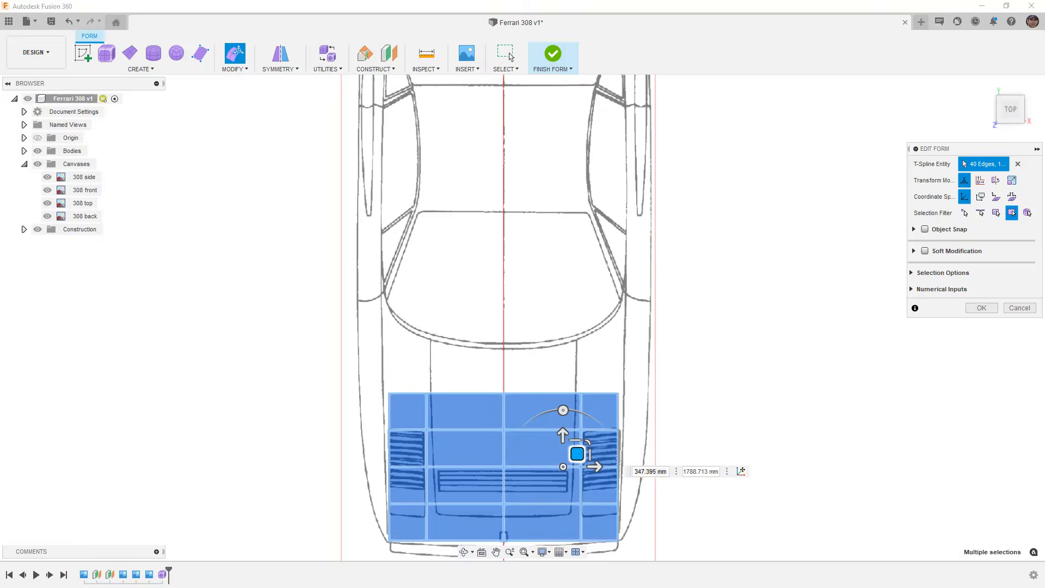
Step: Switch to the Photos app to examine the hood shape in the Ferrari 308GTB reference photo, and return to Fusion 360
key(alt+Tab)
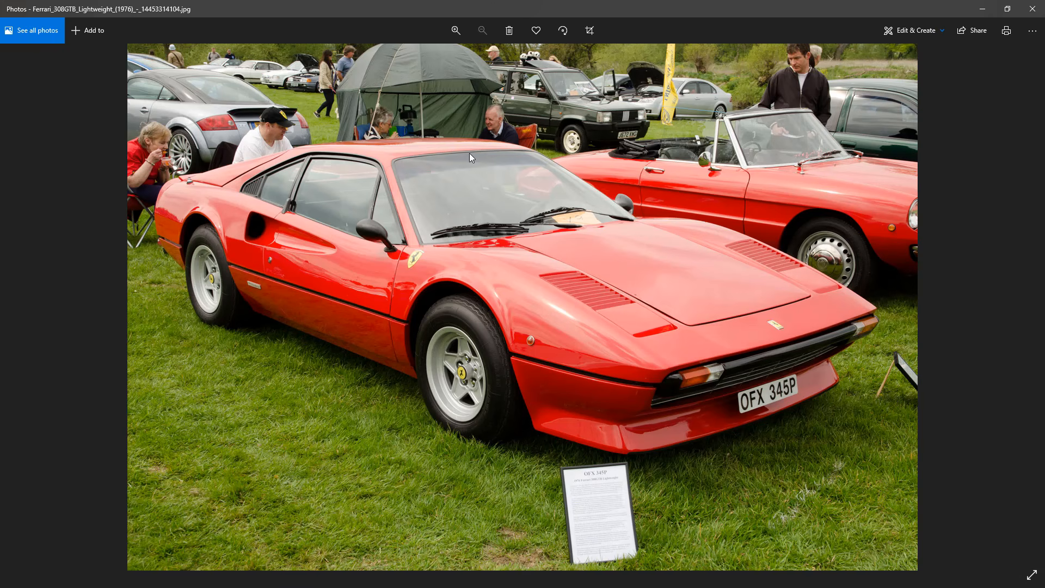
click(983, 9)
scroll(588, 430, down, 2)
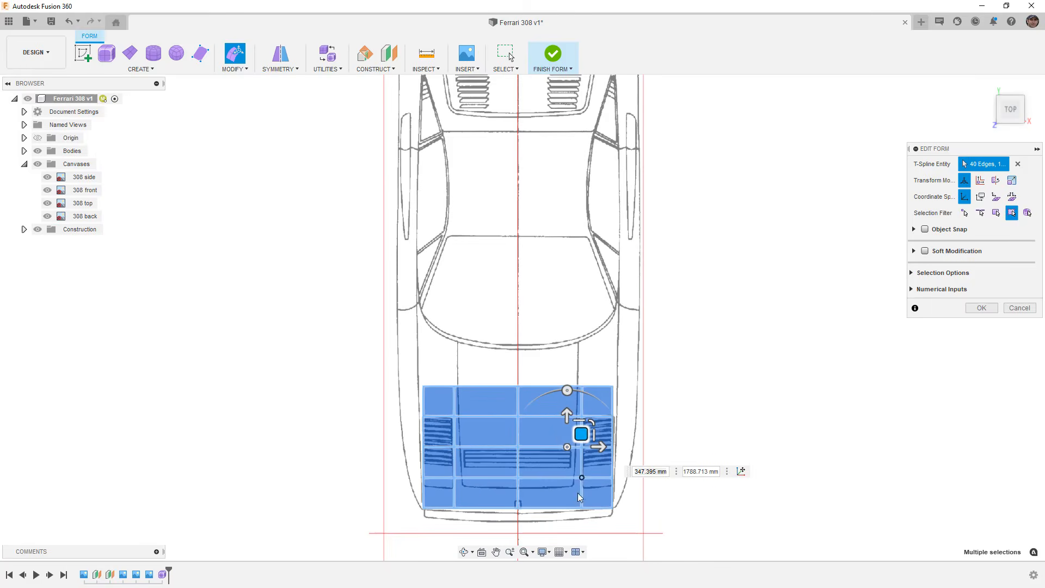
Step: Move the centre vertex of the plane's front edge about 50 mm forward onto the nose curve
click(632, 524)
scroll(570, 525, up, 5)
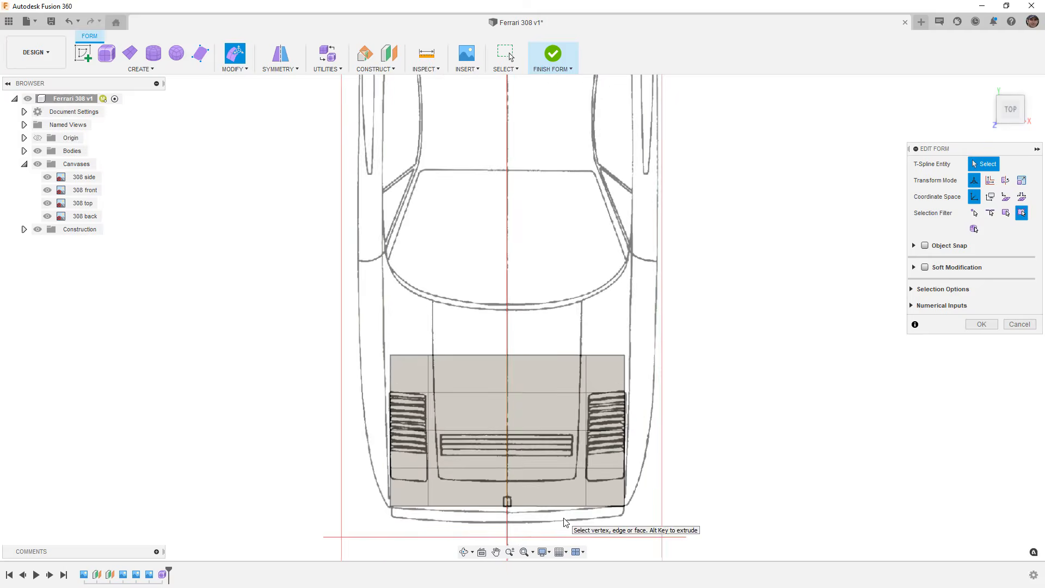
scroll(539, 510, up, 2)
middle_drag(511, 506, 521, 331)
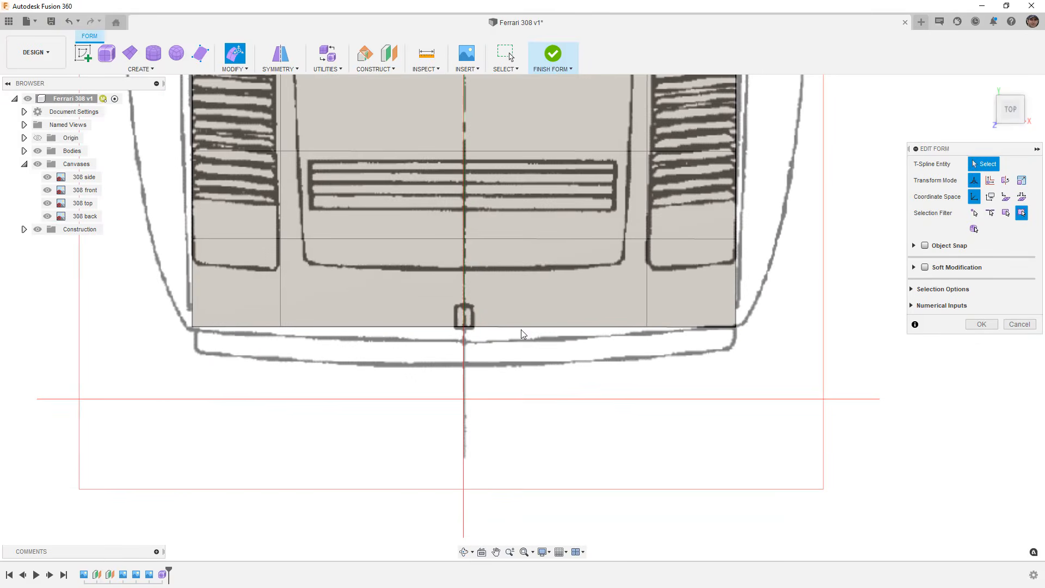
click(464, 326)
drag(464, 326, 476, 333)
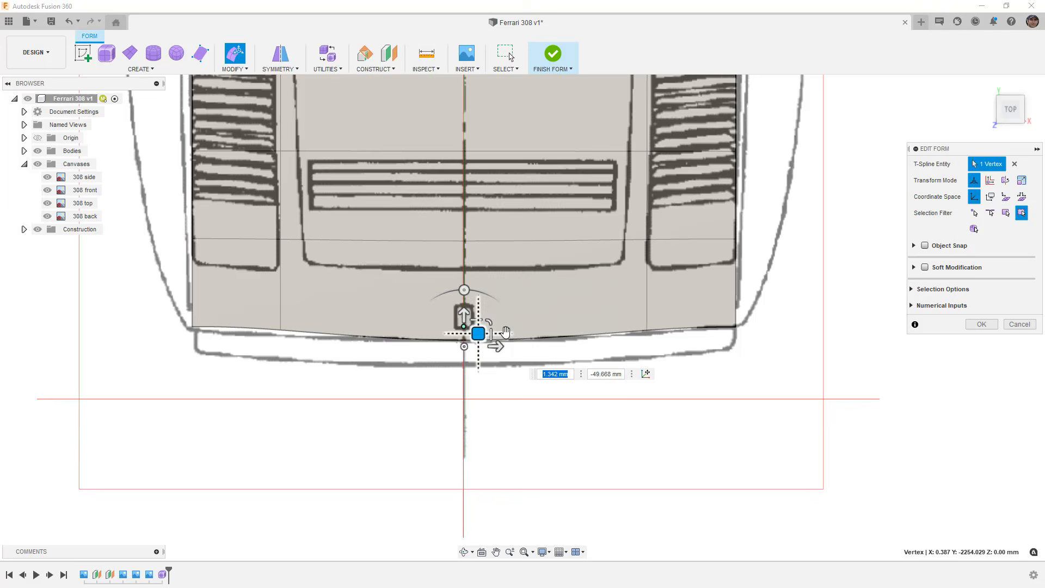
Step: Move the front-edge vertex between the centre and the corner about 15 mm forward onto the nose curve
click(648, 327)
drag(659, 318, 660, 326)
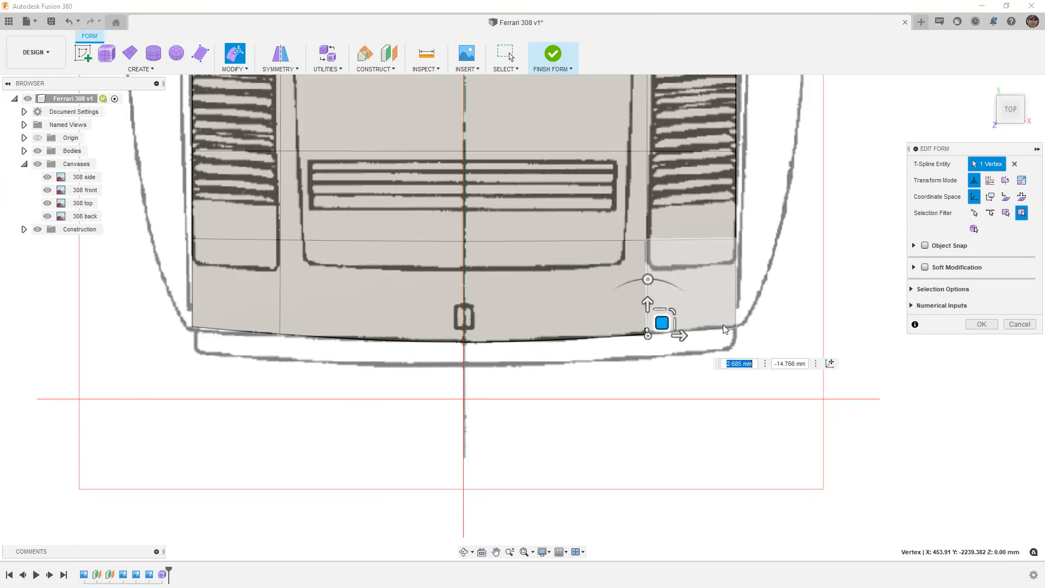
click(736, 328)
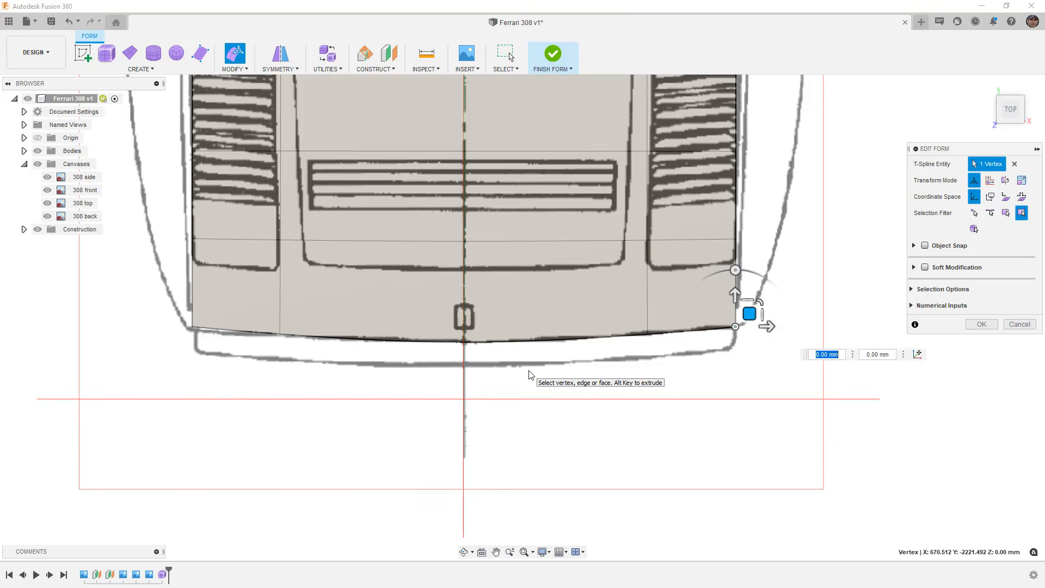
scroll(530, 376, down, 2)
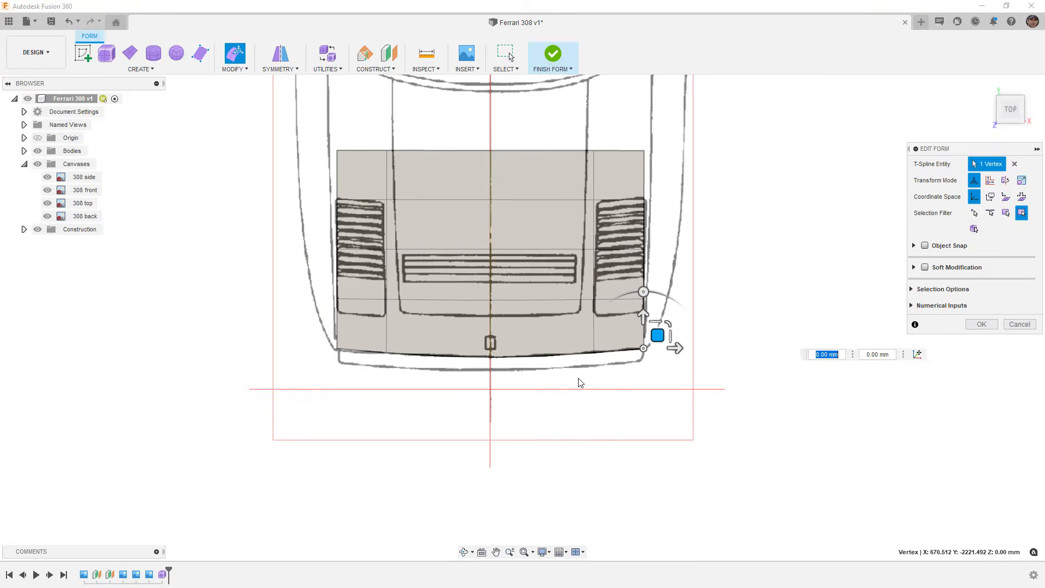
scroll(581, 381, down, 3)
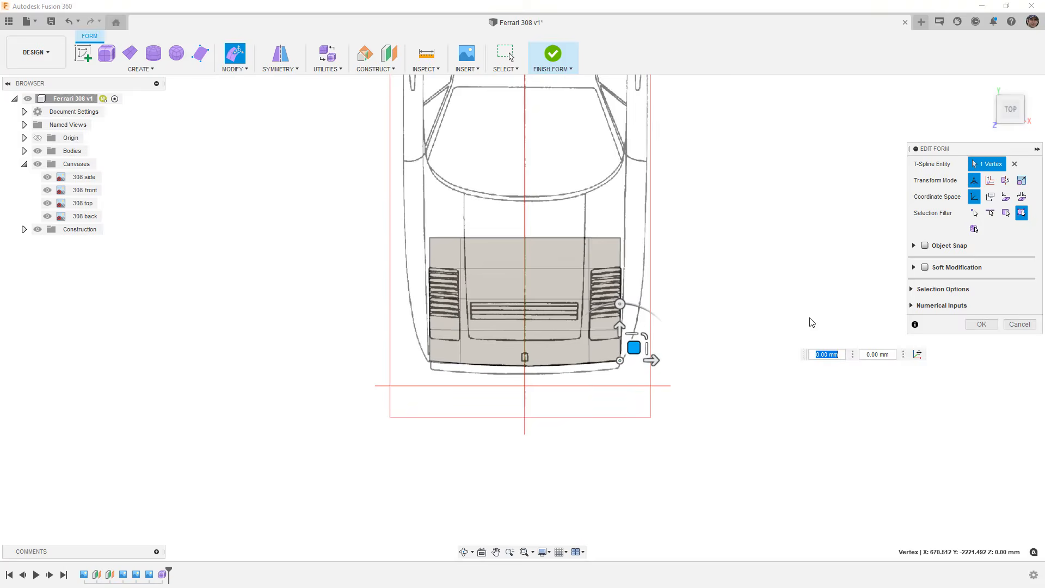
Step: Try the Box display mode on the T-Spline plane
click(918, 291)
click(976, 421)
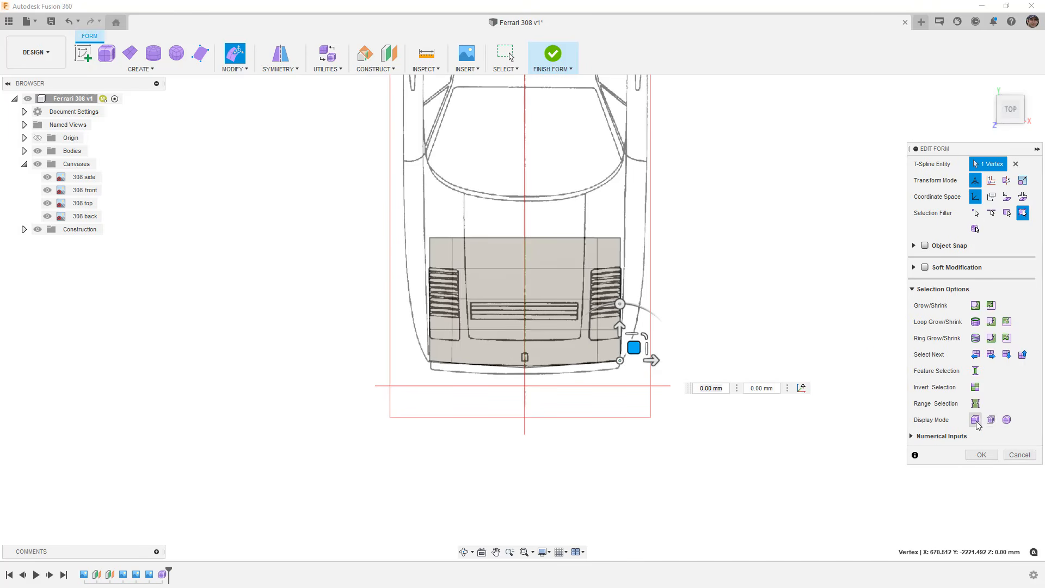
click(914, 293)
Step: Move the first two side-edge vertices behind the front corner outward to follow the hood outline on the top canvas
scroll(599, 283, up, 3)
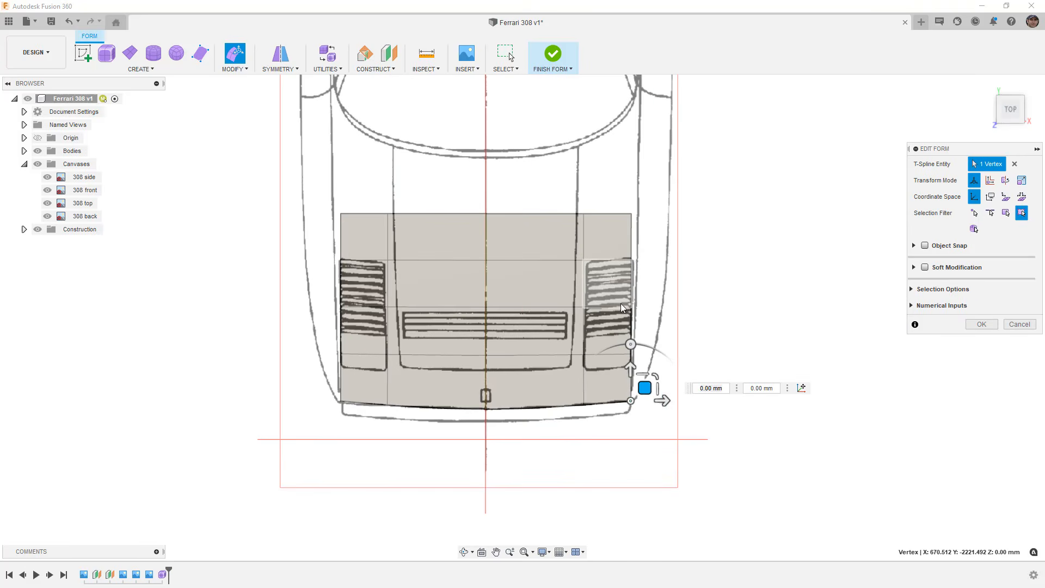
click(631, 354)
scroll(631, 355, up, 5)
drag(642, 336, 648, 339)
click(629, 231)
drag(641, 218, 652, 219)
Step: Move the two rear side-edge vertices outward onto the hood outline, shifting the rearmost about 34 mm
click(628, 109)
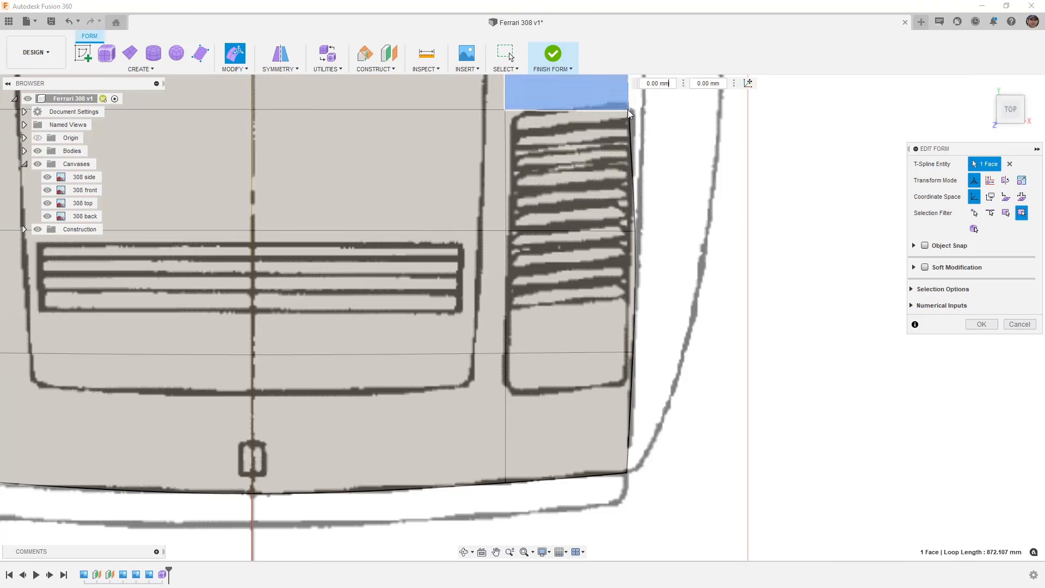
drag(653, 100, 667, 99)
middle_drag(665, 210, 653, 469)
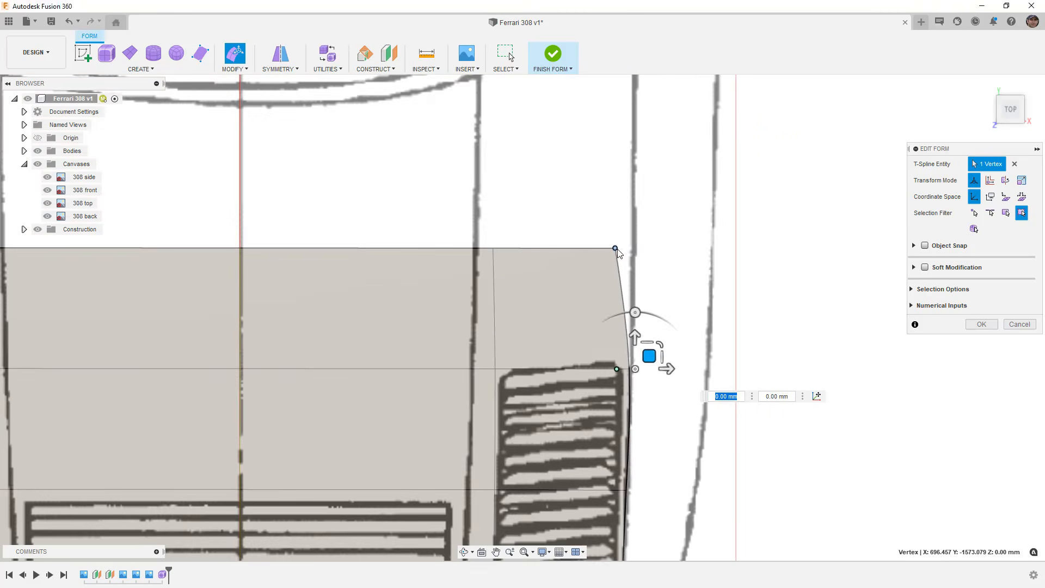
click(616, 249)
drag(617, 226, 635, 225)
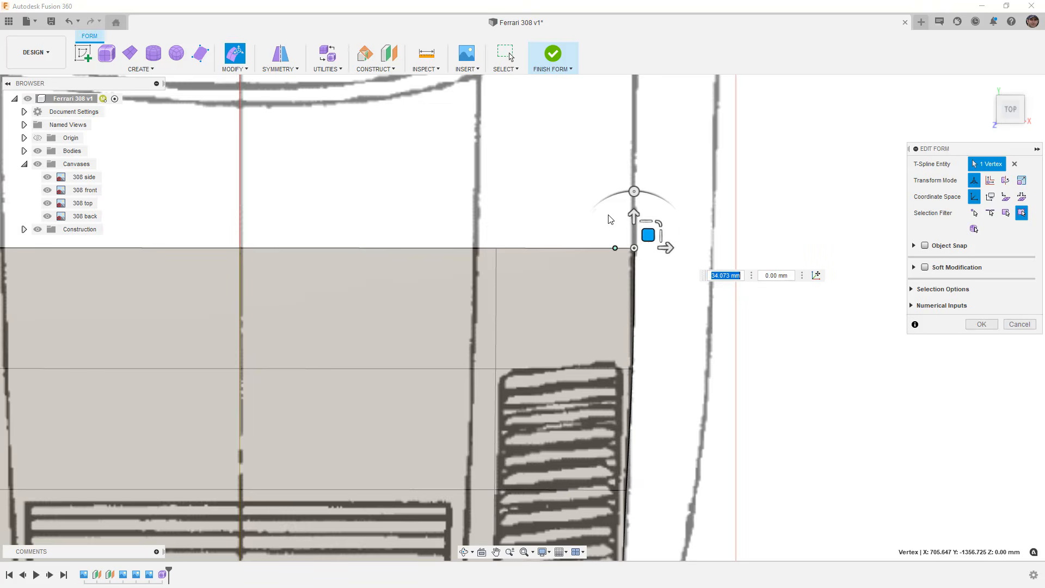
Step: Move the plane's entire rear edge about 578 mm rearward, beyond the base of the windshield
scroll(636, 226, down, 4)
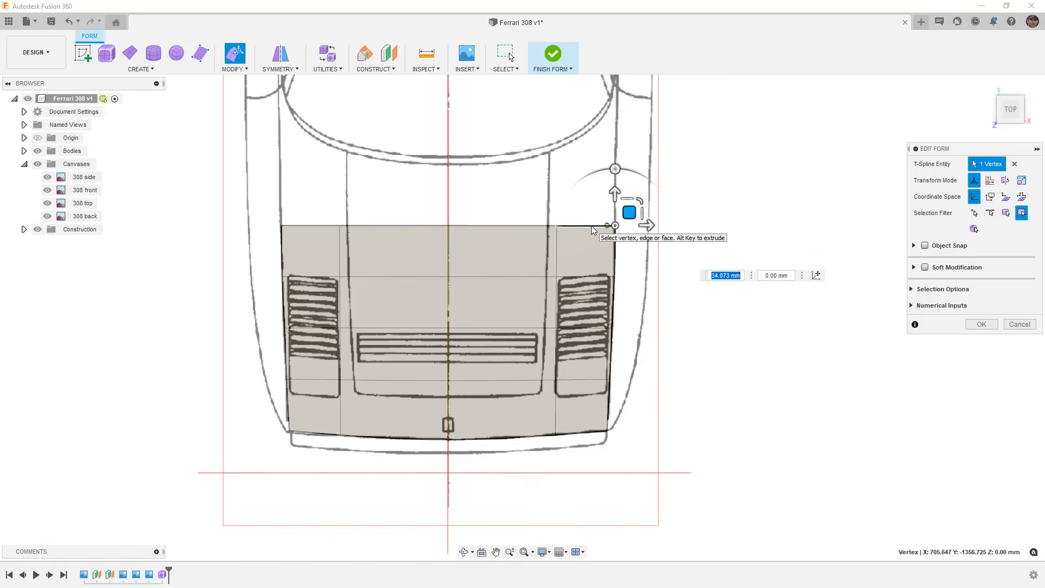
double_click(591, 226)
drag(464, 210, 465, 76)
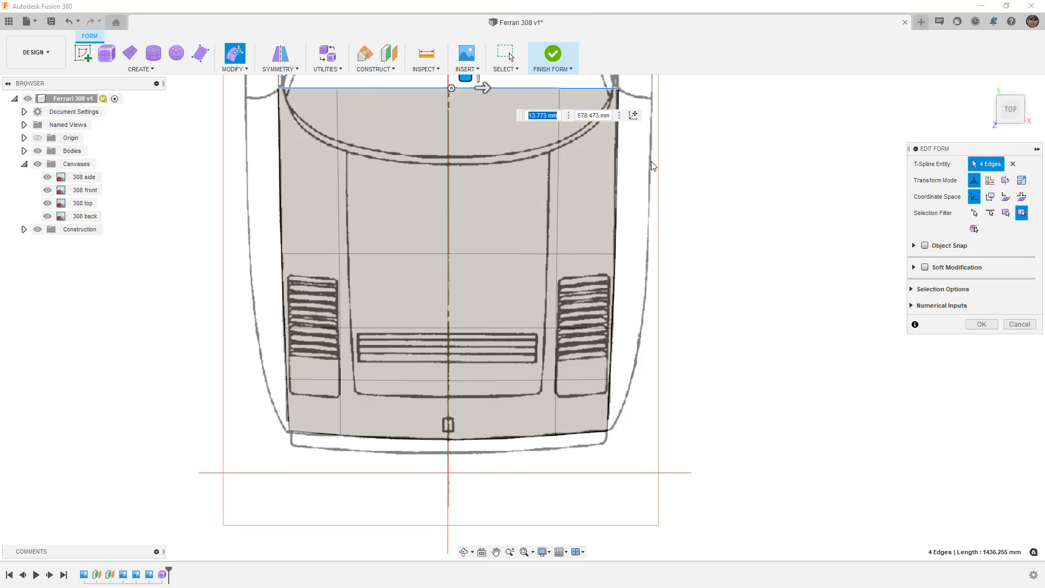
Step: Move the frontmost interior cross edge row about 292 mm rearward and its outer vertex about 13 mm outward to the hood outline
click(506, 255)
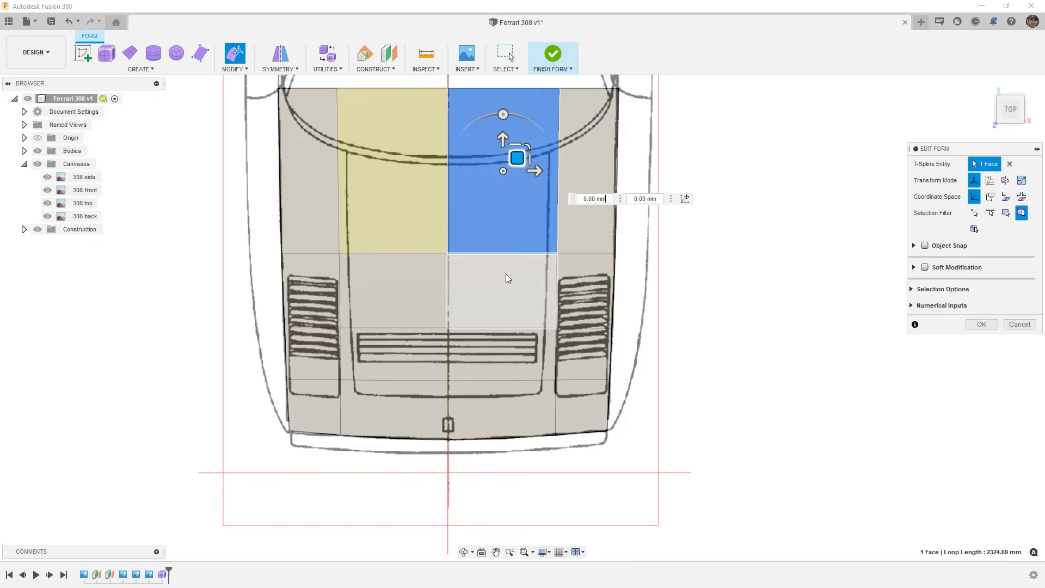
double_click(505, 380)
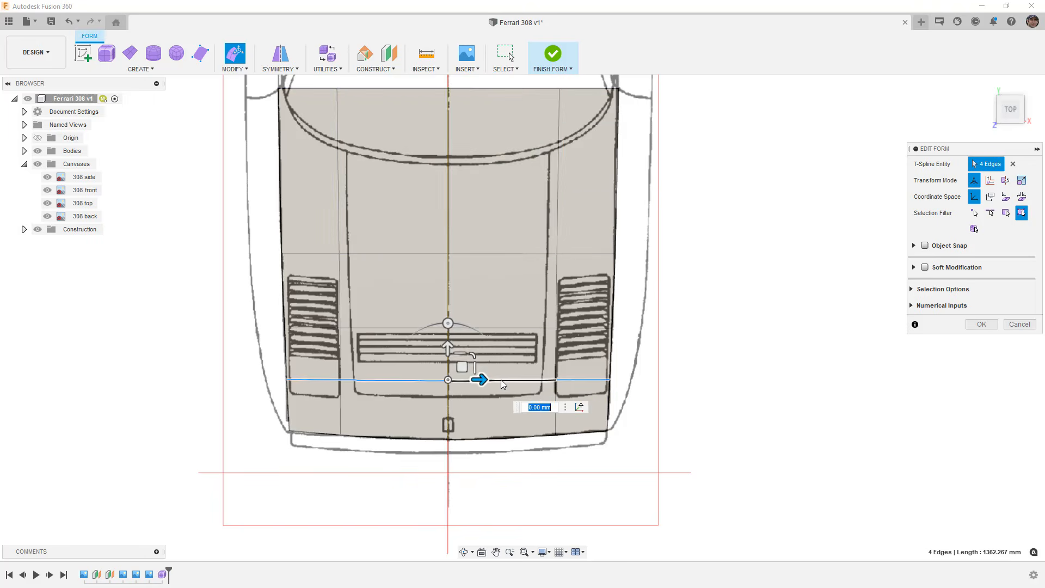
drag(461, 366, 462, 296)
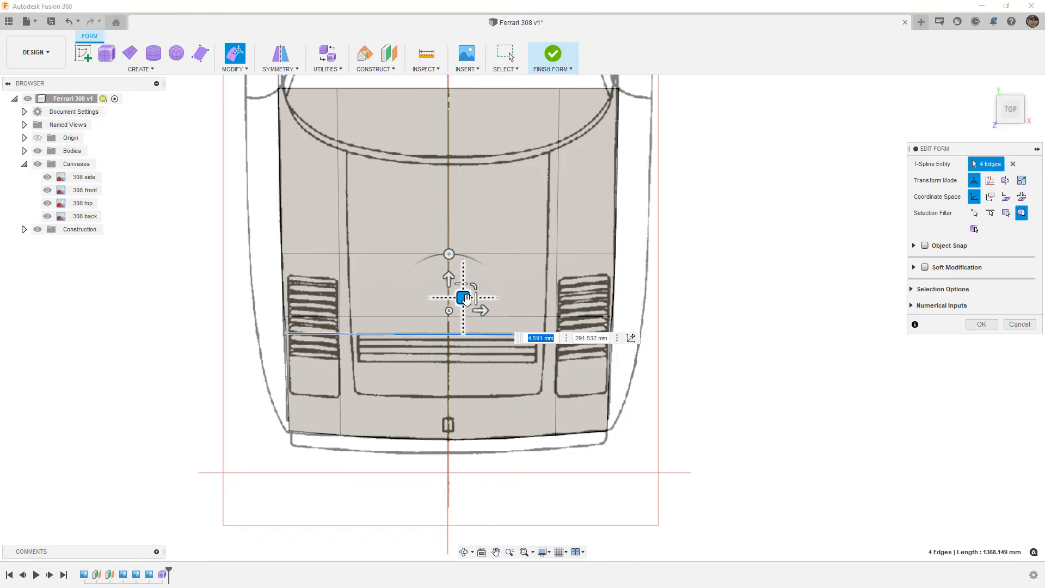
click(674, 387)
scroll(612, 337, up, 2)
click(609, 332)
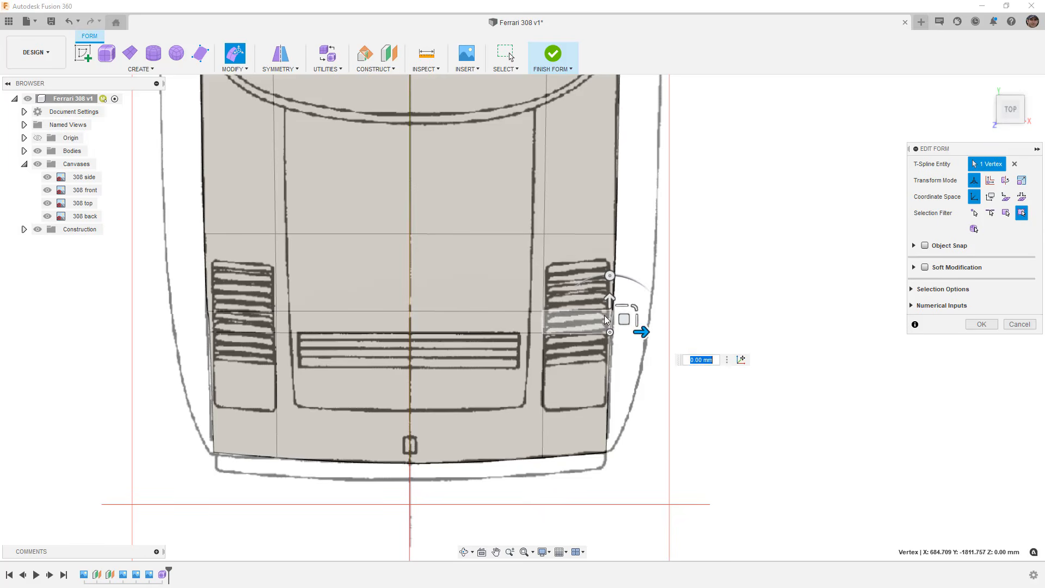
drag(623, 322, 629, 322)
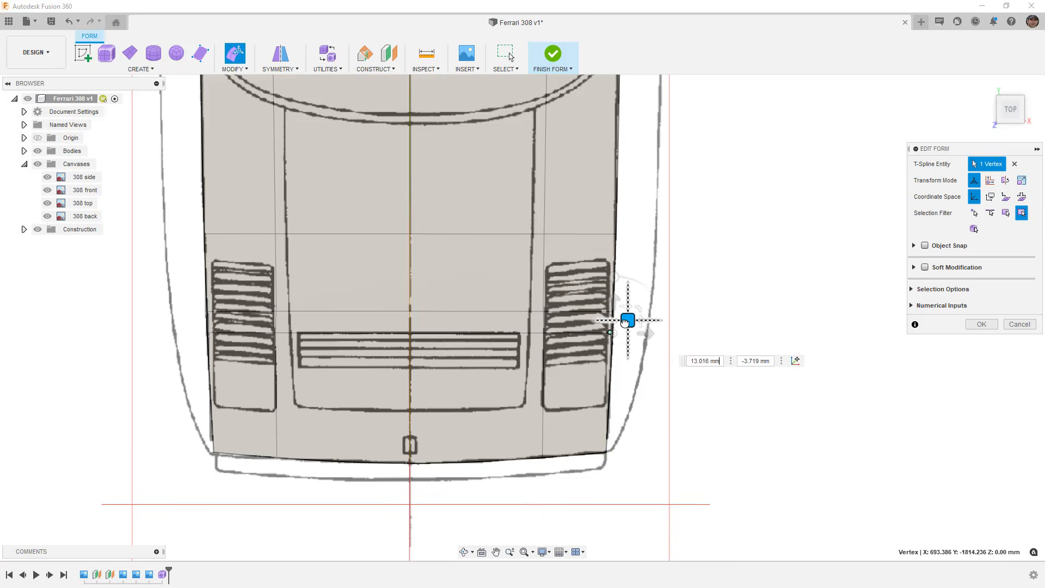
Step: Move the middle cross edge row rearward to space the plane's interior rows evenly
scroll(667, 275, down, 2)
click(683, 289)
click(602, 308)
double_click(554, 303)
drag(468, 290, 471, 259)
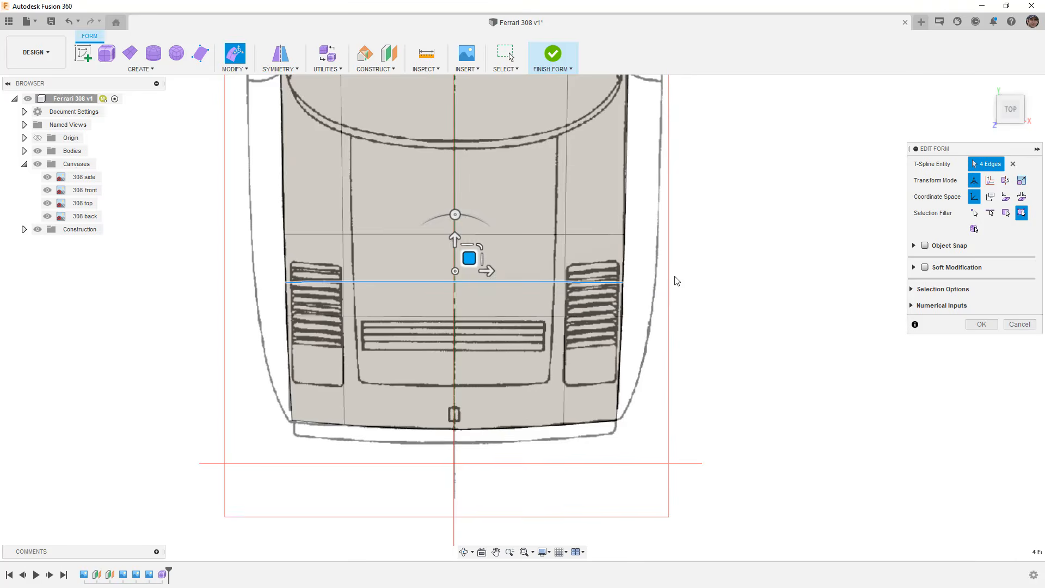
click(677, 280)
Step: Raise the whole T-Spline plane about 502 mm to the front tip of the hood on the side canvas
scroll(671, 278, down, 3)
shift+middle_drag(663, 336, 619, 339)
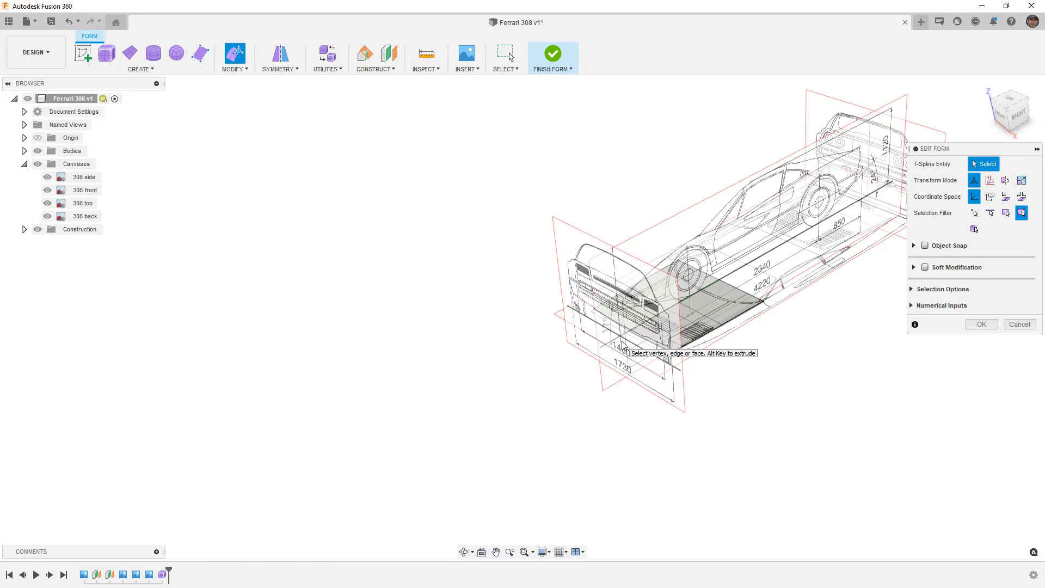
click(1016, 115)
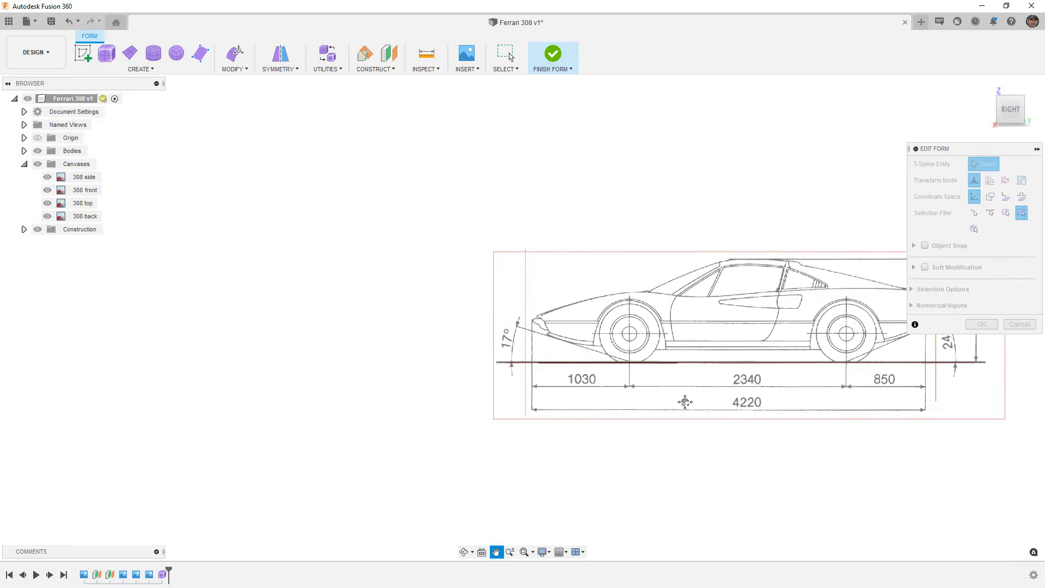
drag(322, 260, 536, 385)
drag(434, 320, 435, 273)
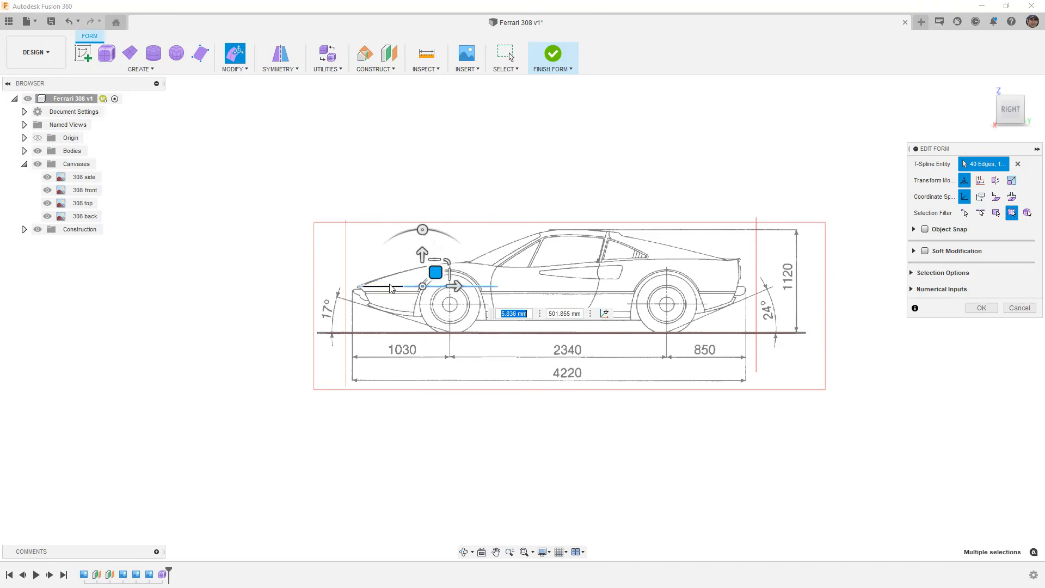
scroll(349, 288, up, 5)
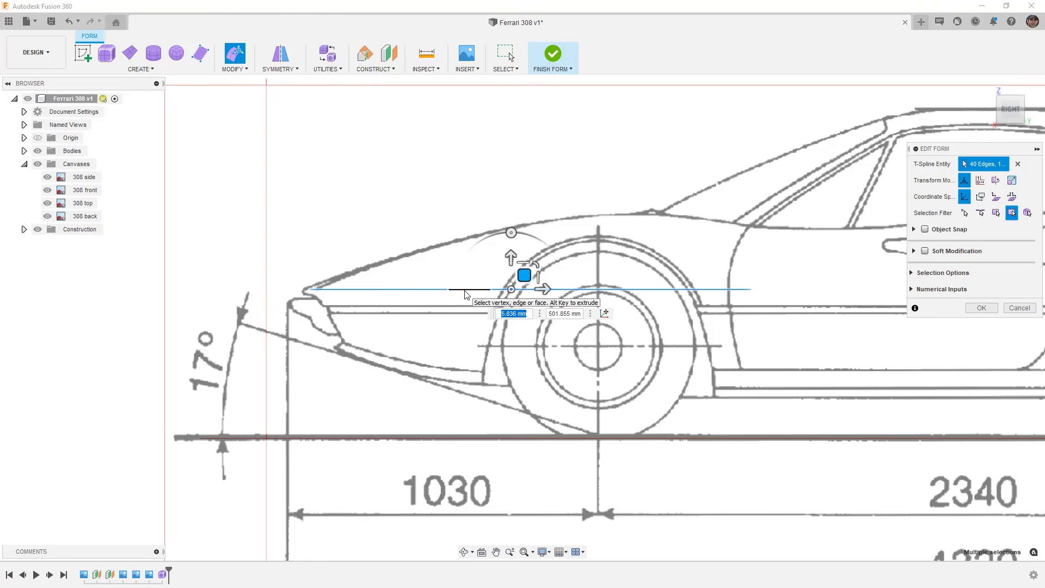
Step: Raise the plane's frontmost interior cross edge row about 218 mm and the middle one about 222 mm toward the hood line on the side canvas
click(426, 273)
drag(422, 265, 473, 313)
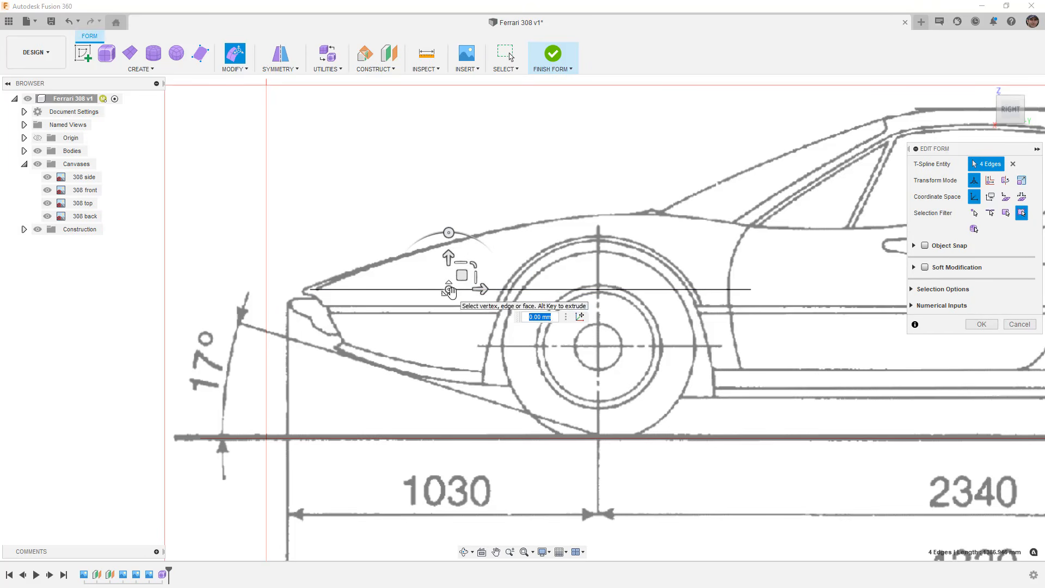
drag(464, 277, 459, 213)
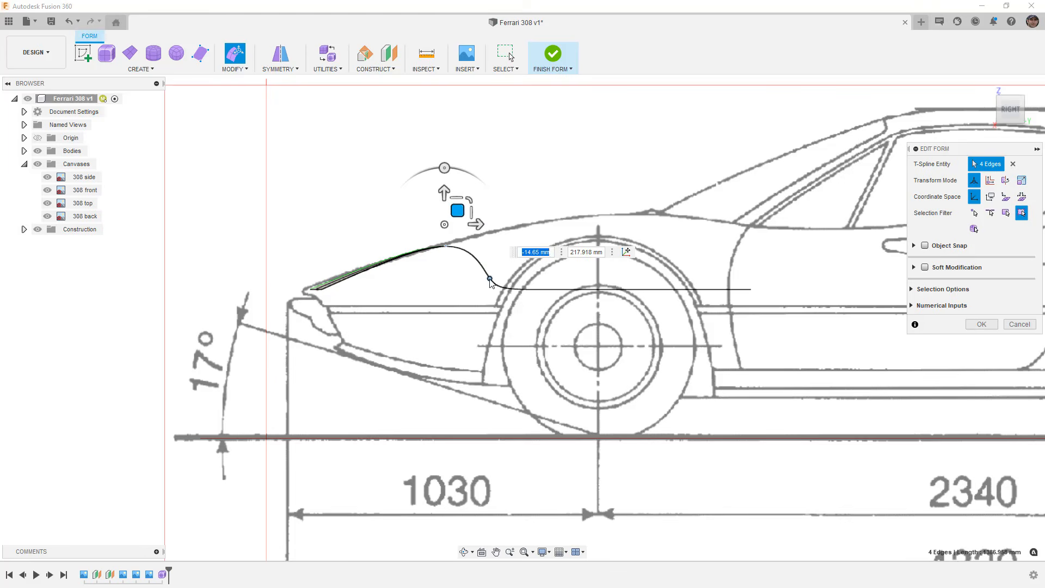
drag(490, 282, 507, 199)
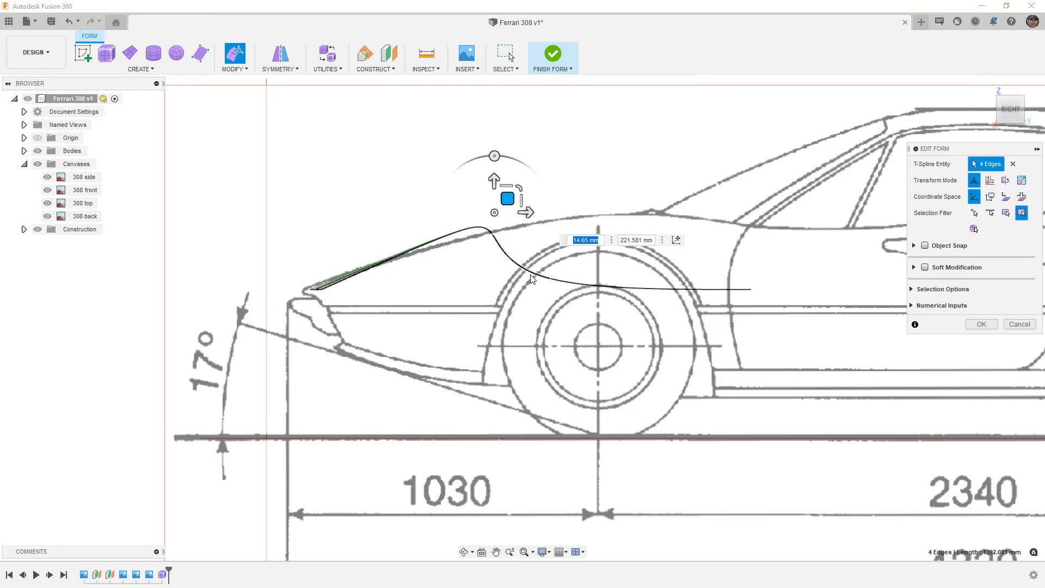
Step: Raise the rearmost interior cross edge row about 289 mm, and the plane's rear edge about 218 mm to the base of the windshield
double_click(547, 278)
drag(564, 265, 562, 178)
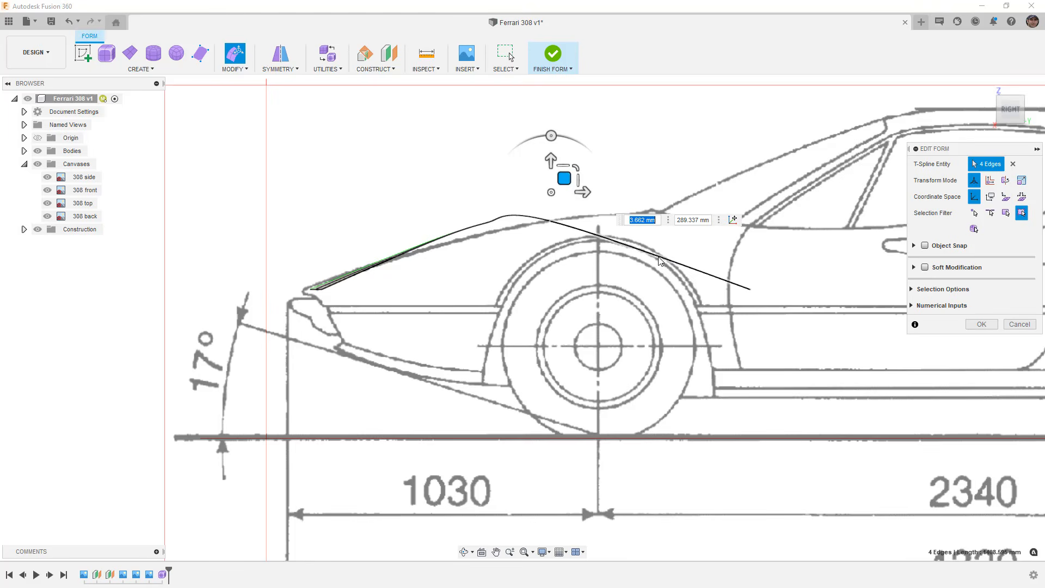
double_click(759, 277)
drag(758, 273, 761, 211)
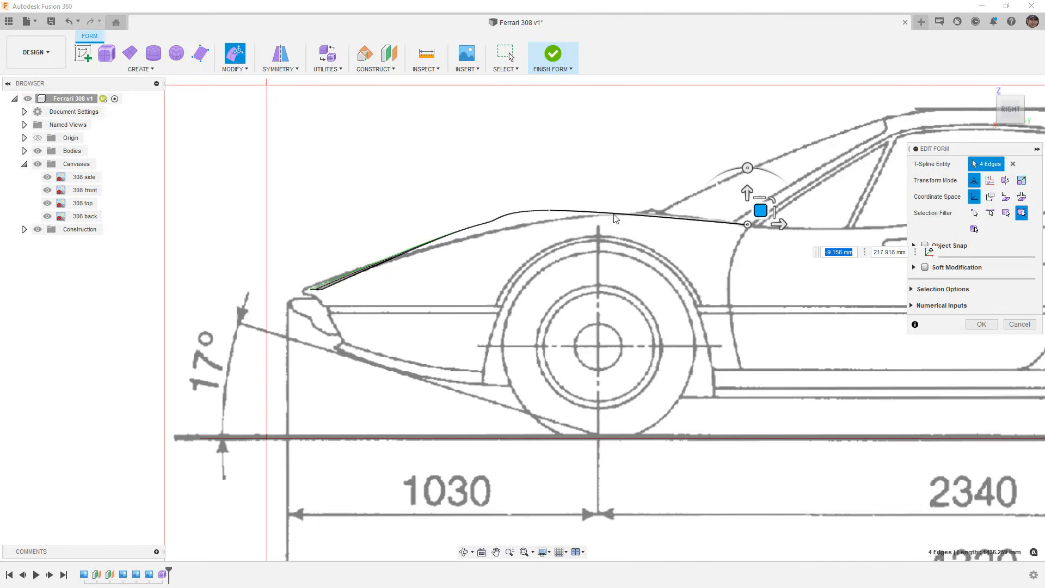
Step: In box display, move the rearmost interior row about 280 mm rearward and 38 mm down, onto the hood line above the front wheel centre
key(ctrl+1)
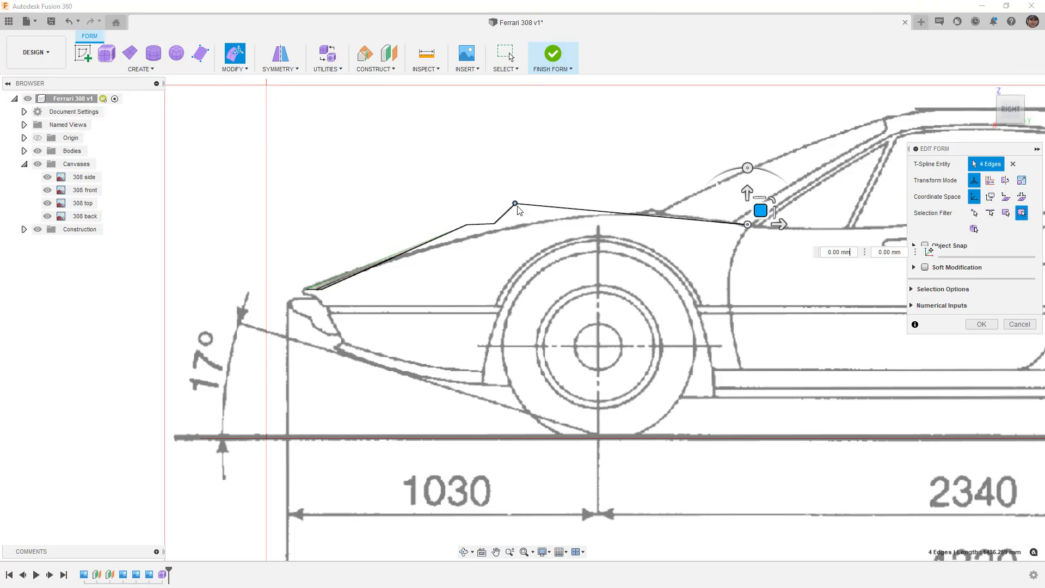
drag(505, 185, 611, 204)
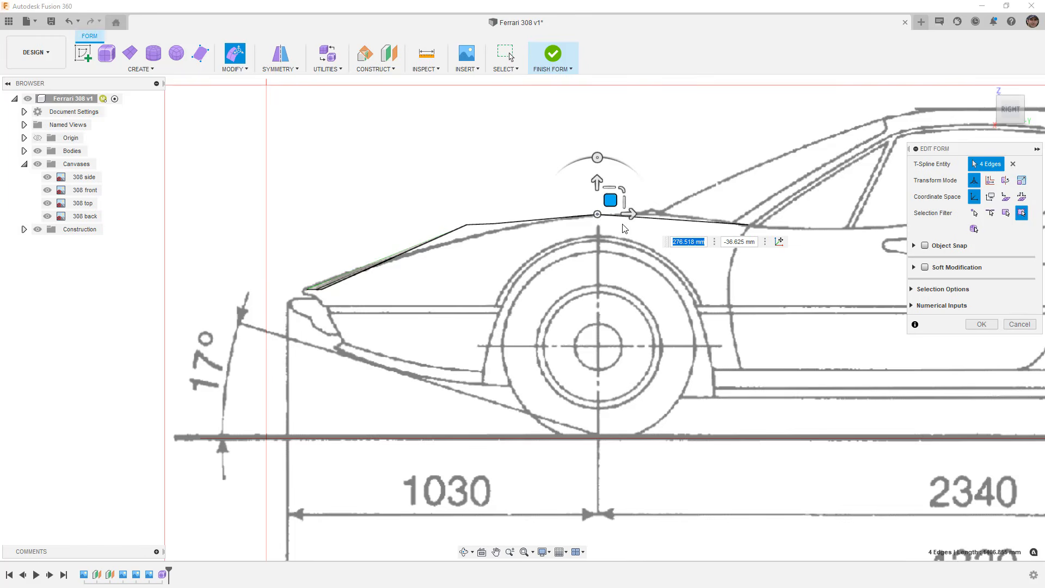
drag(597, 214, 598, 215)
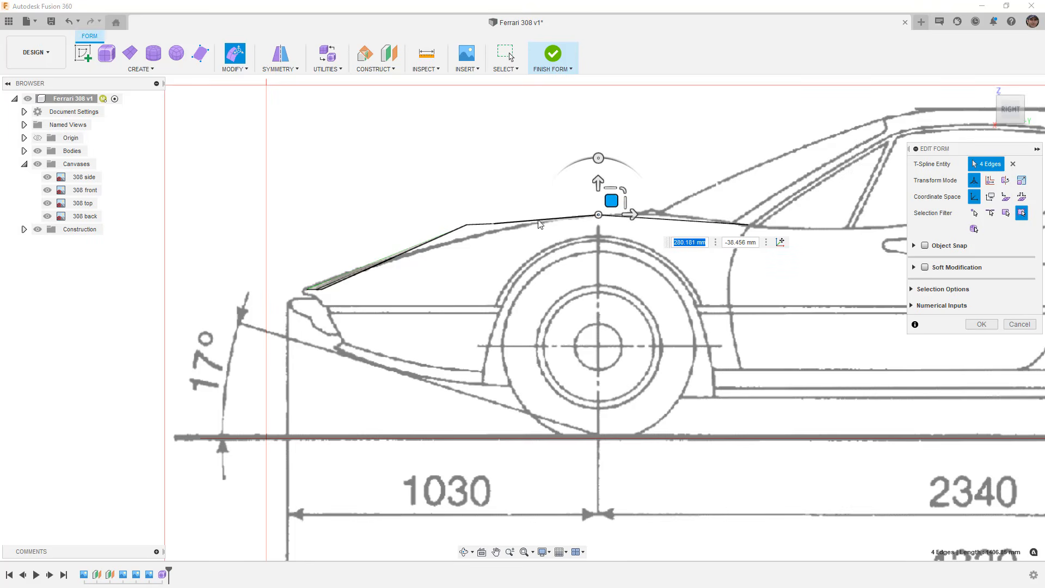
Step: Move the middle cross edge row about 139 mm rearward and lower the frontmost interior row about 42 mm, placing both on the hood line
drag(481, 214, 547, 210)
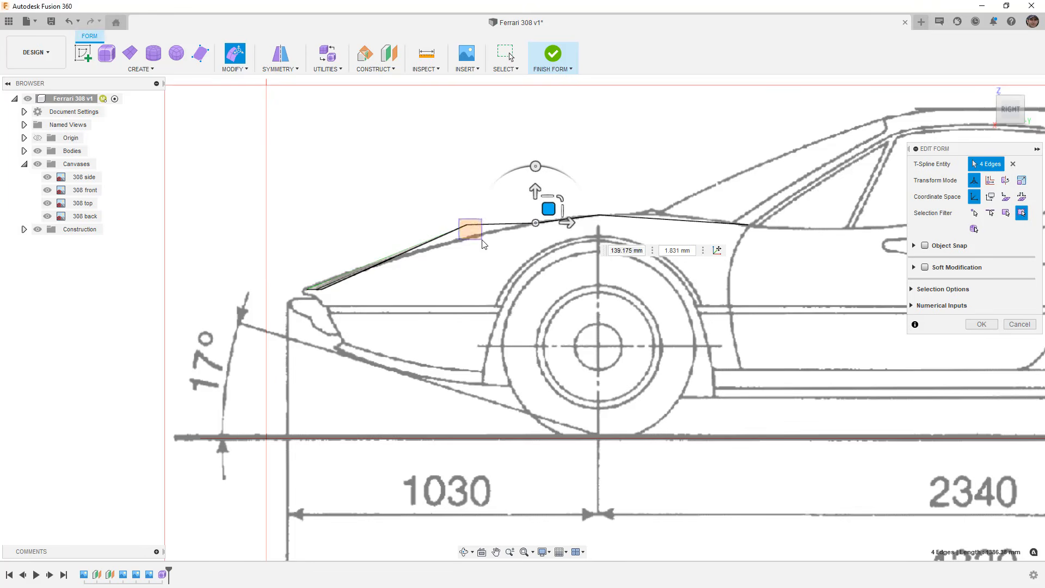
click(467, 229)
drag(481, 212, 482, 224)
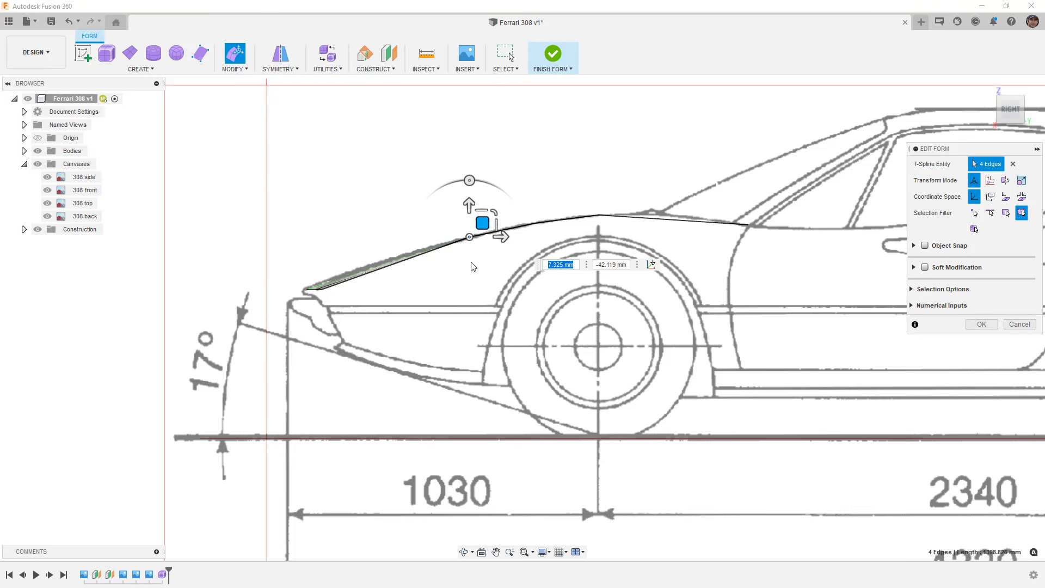
click(481, 299)
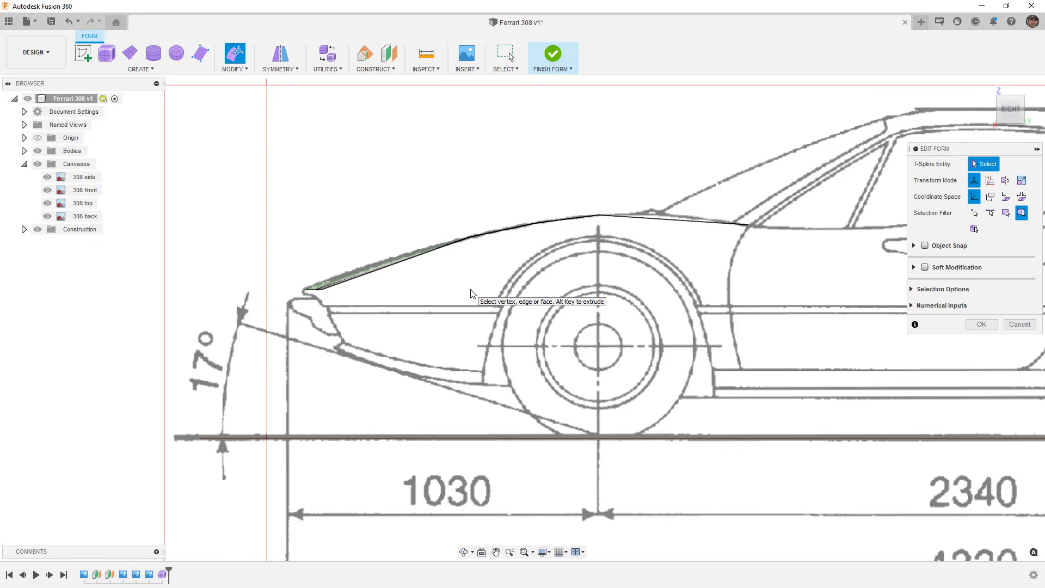
Step: Examine the hood surface in smooth and box display and check its outer and rear edges against the canvases from angled, side and front views
key(alt+3)
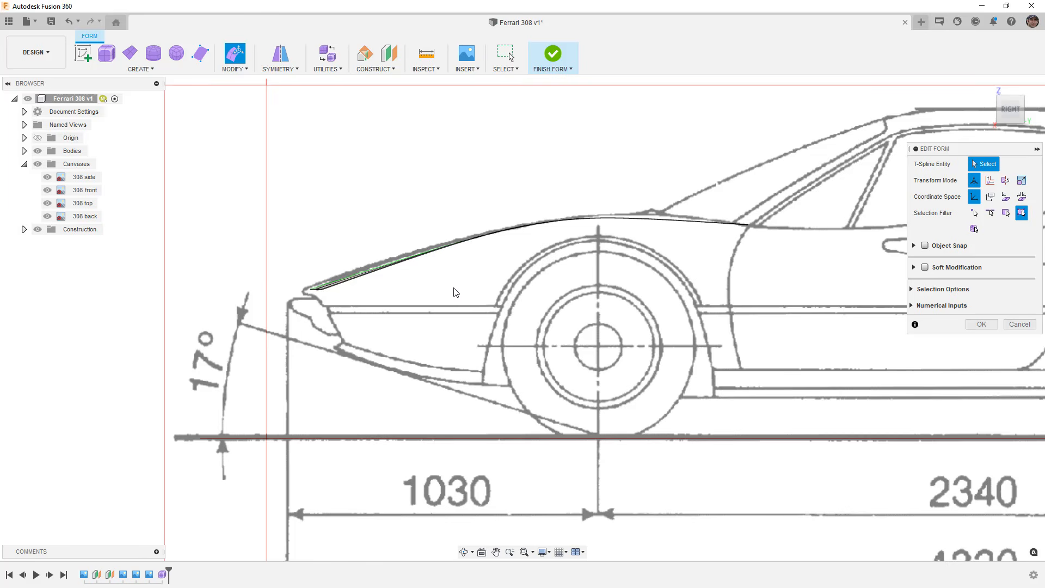
key(alt+1)
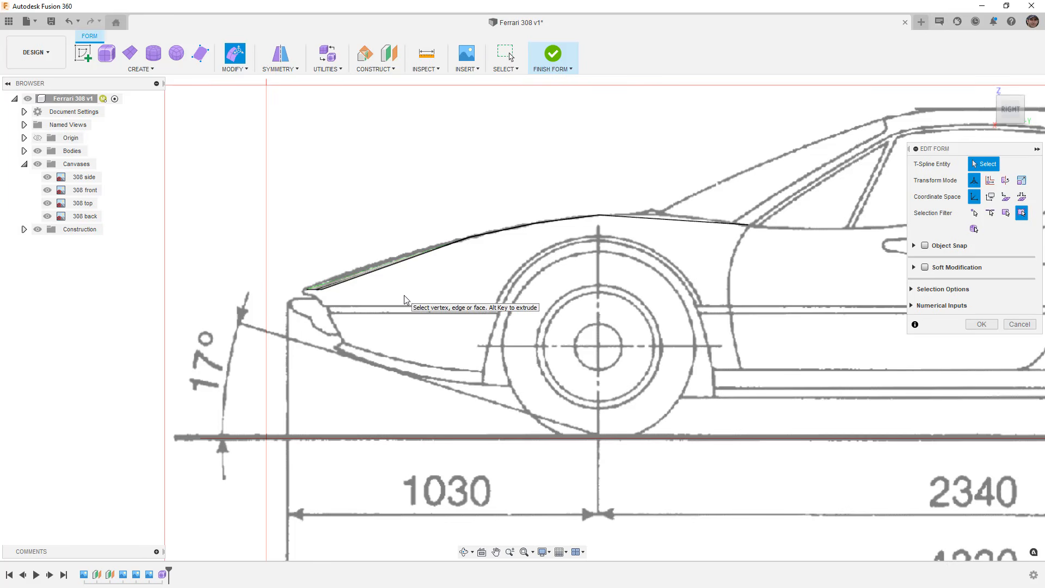
scroll(631, 210, down, 5)
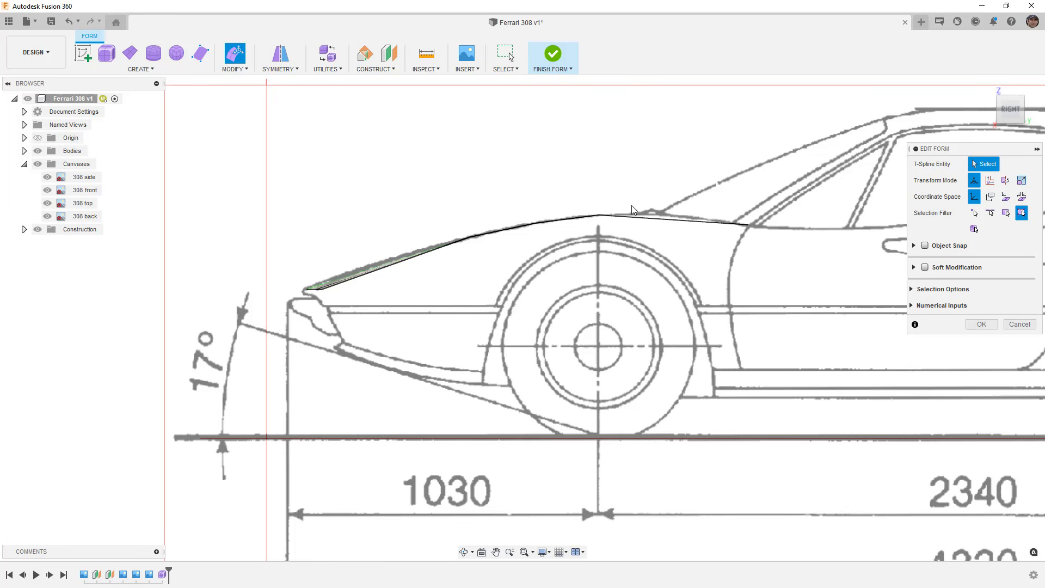
shift+middle_drag(505, 249, 528, 257)
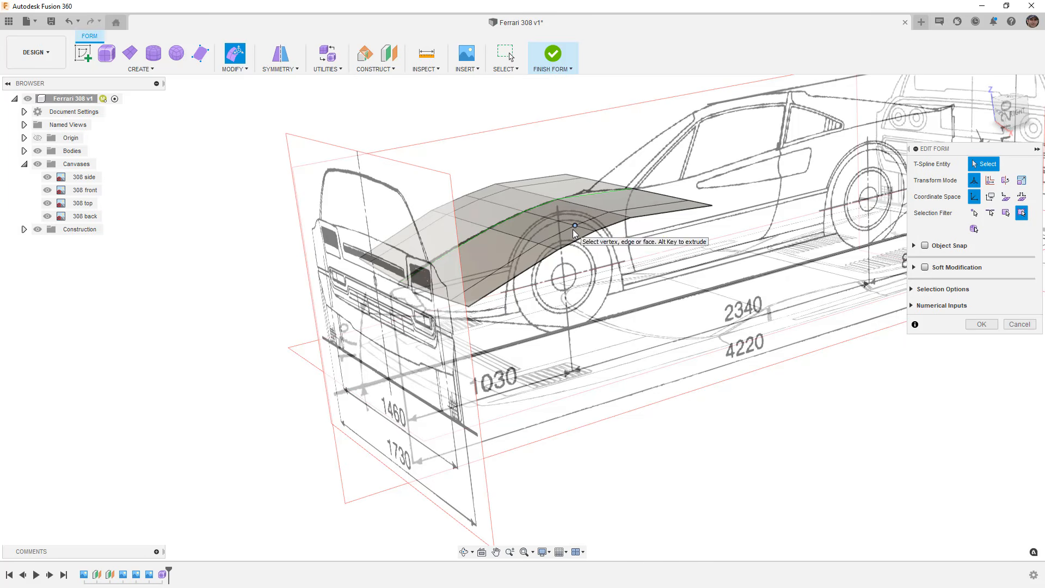
click(532, 265)
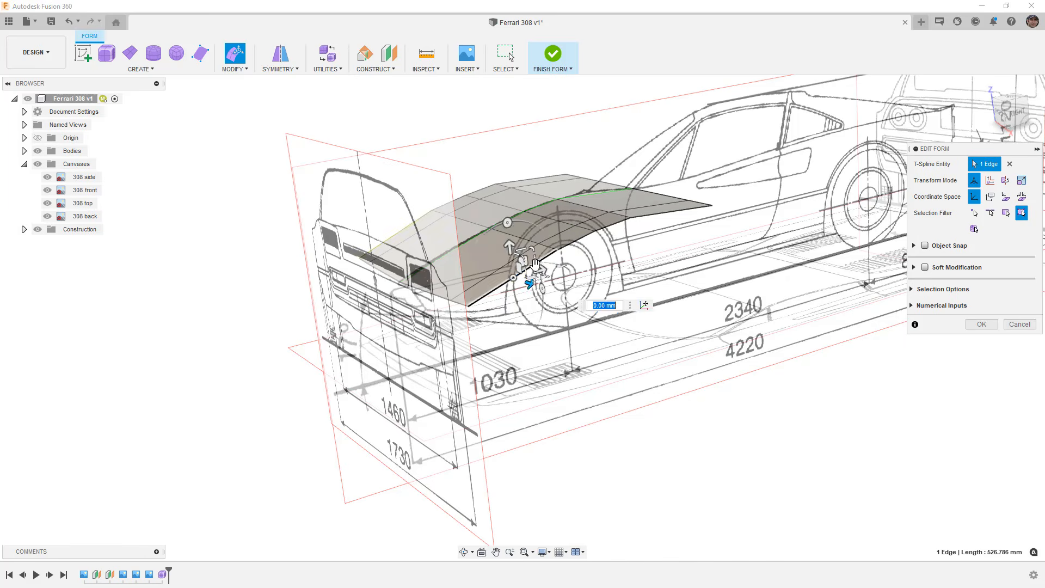
click(572, 245)
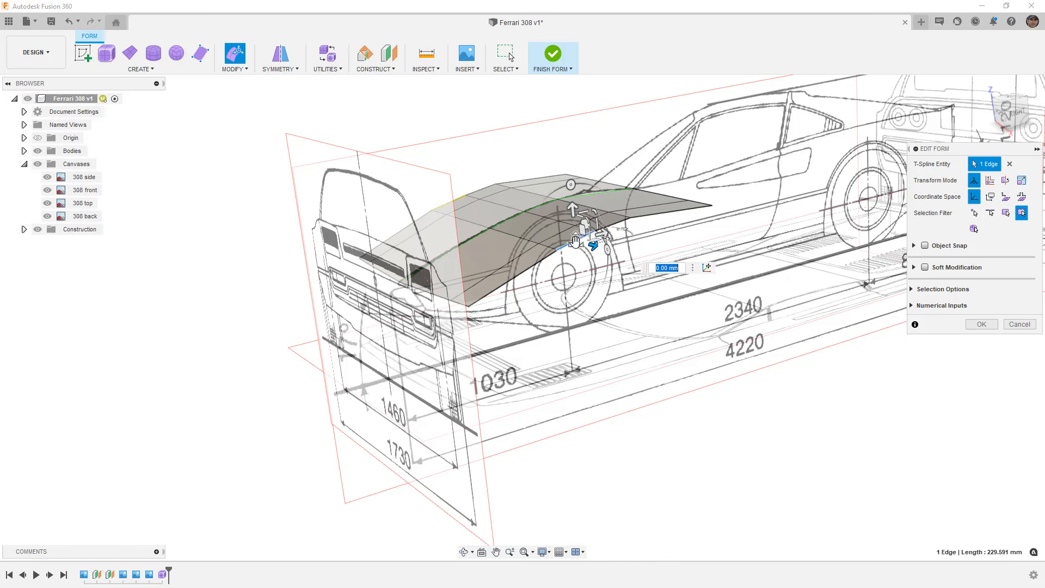
click(613, 223)
click(676, 200)
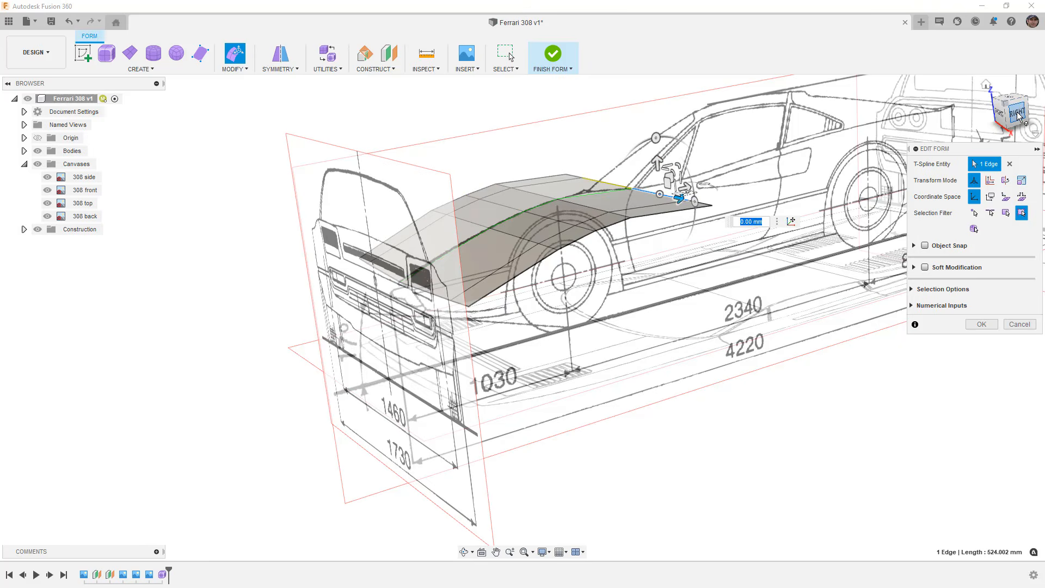
click(1016, 115)
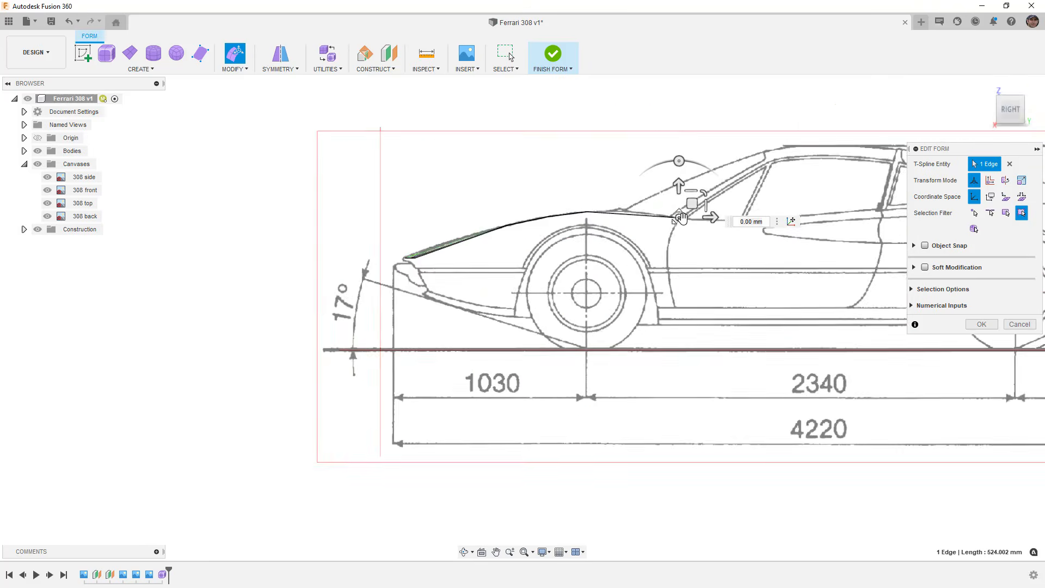
scroll(681, 217, up, 5)
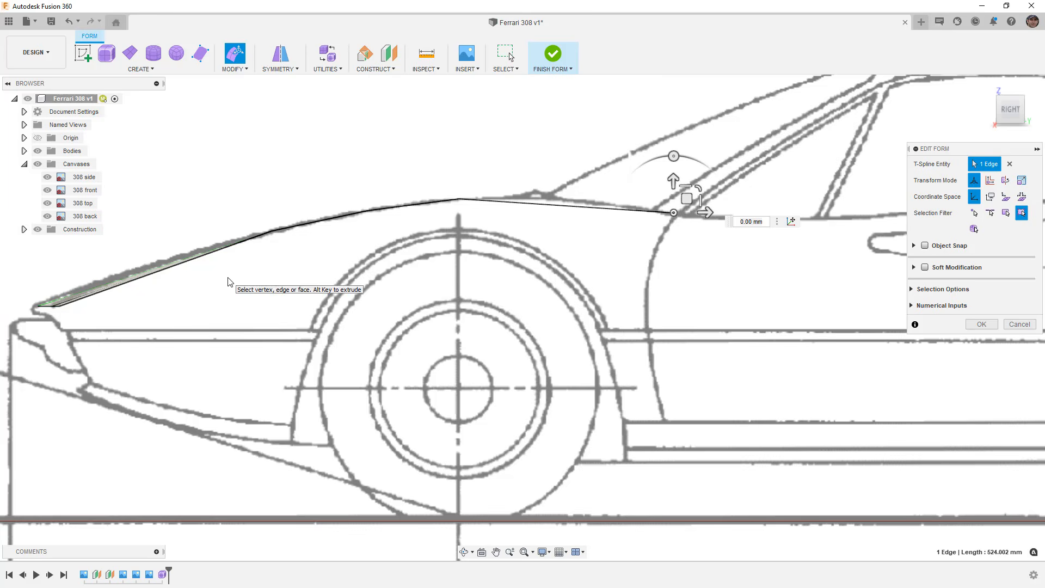
scroll(464, 267, down, 7)
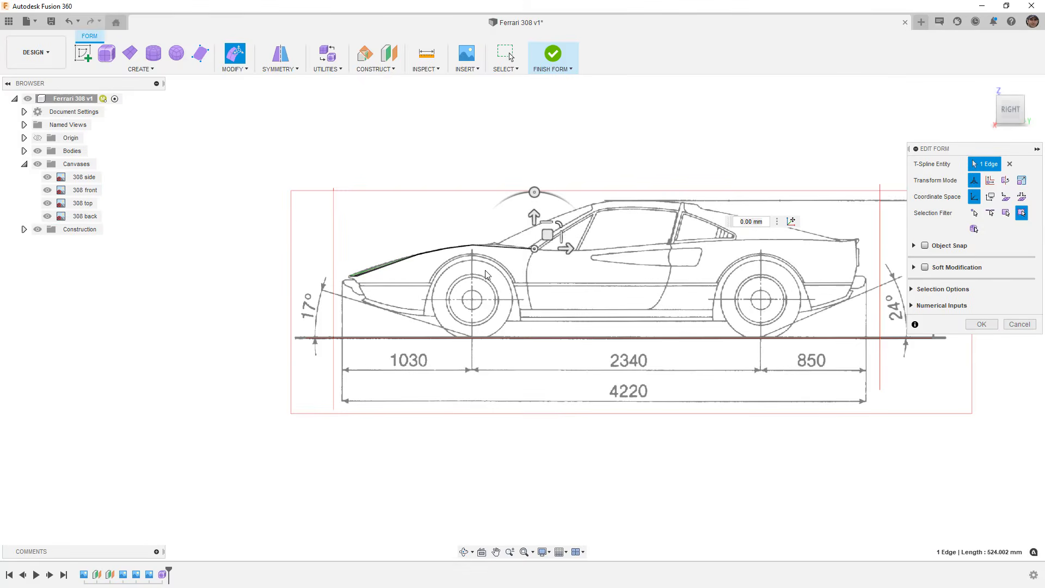
click(994, 111)
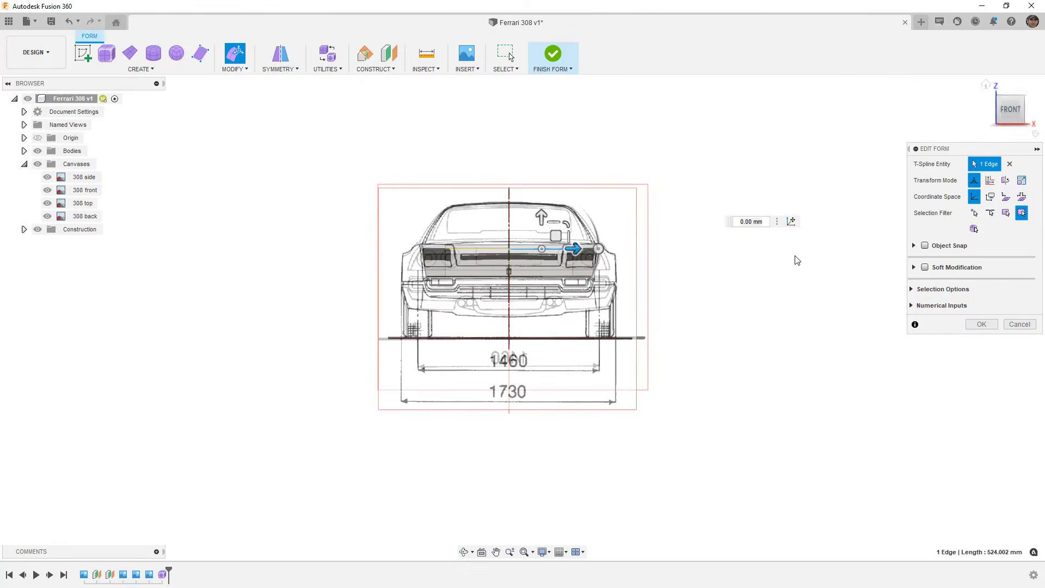
scroll(607, 281, up, 3)
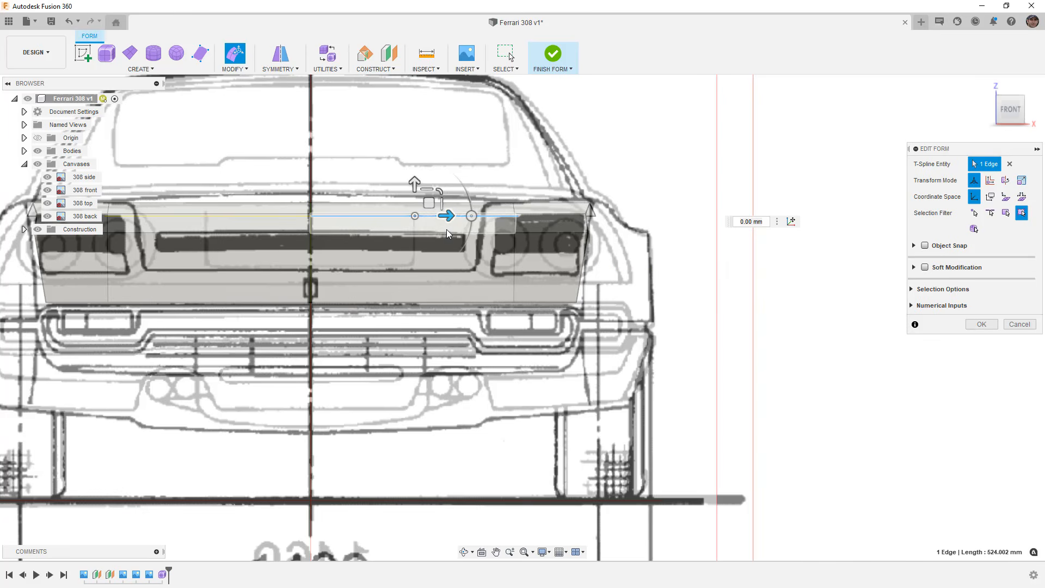
scroll(544, 239, down, 5)
Step: Lower the two middle hood faces beside the symmetry line about 19 mm, keeping their lengthwise position in the side view
click(649, 346)
shift+middle_drag(649, 346, 508, 364)
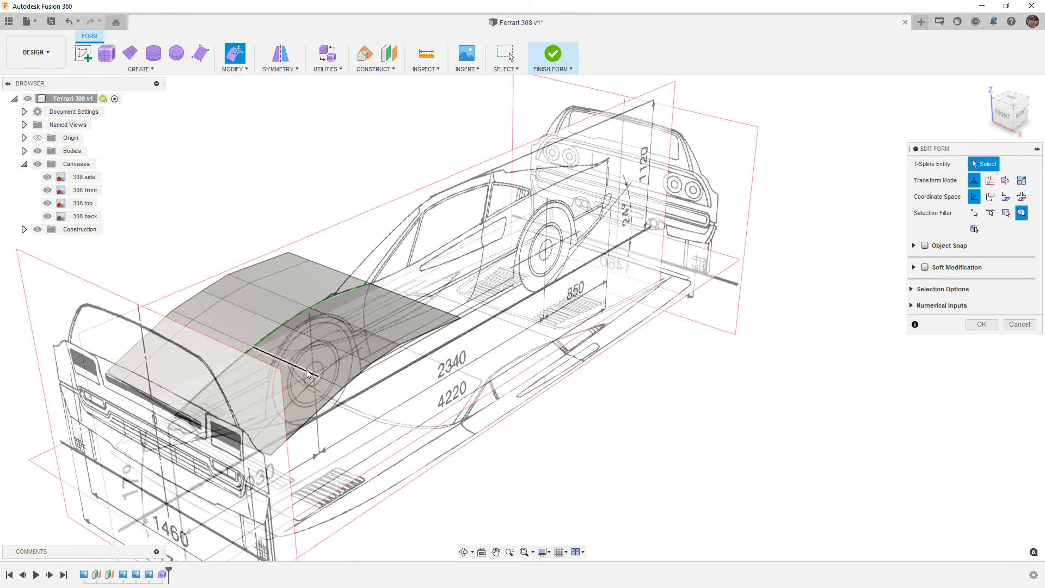
click(283, 310)
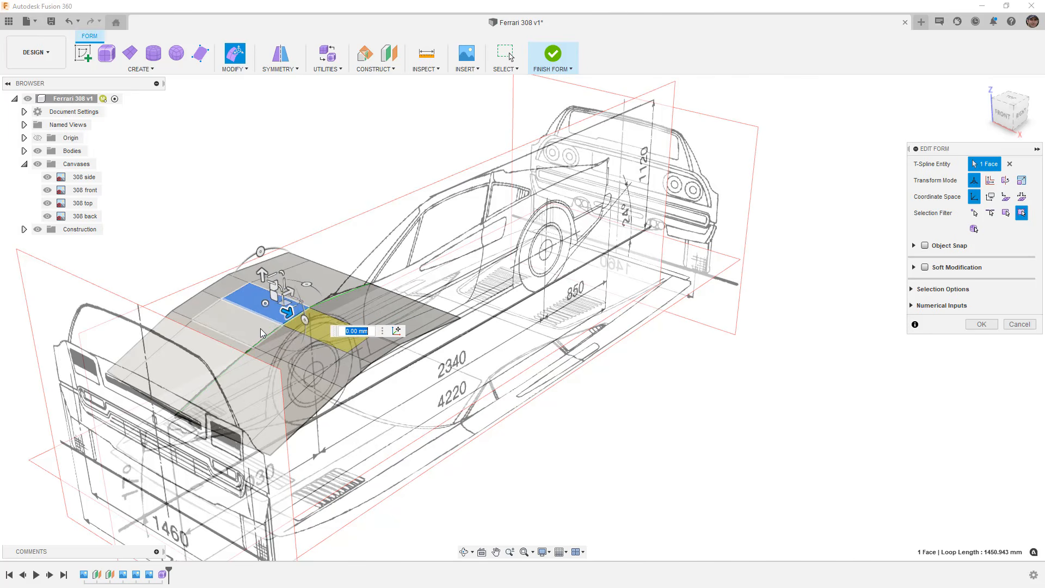
click(316, 332)
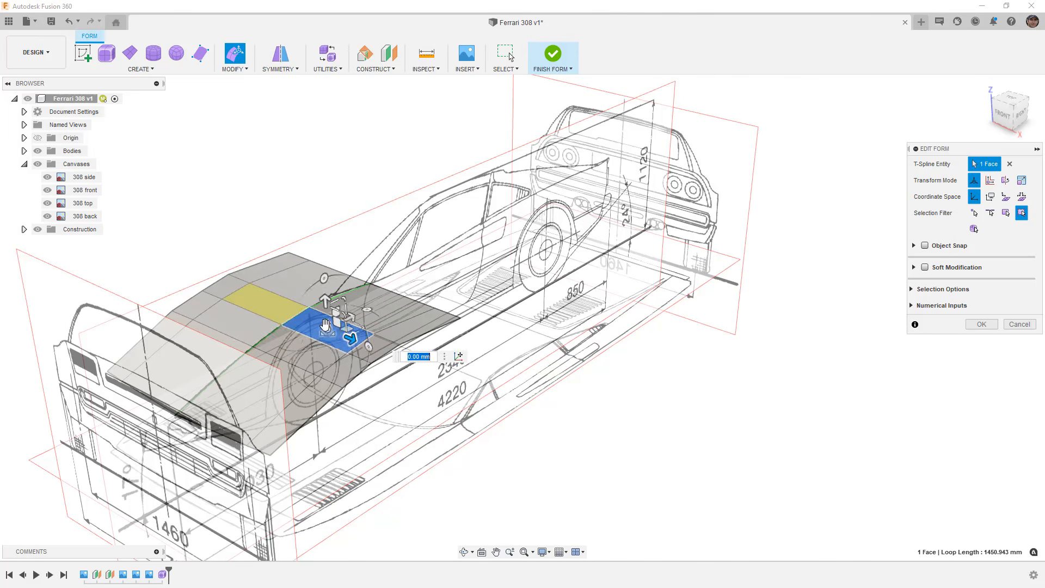
shift+click(303, 348)
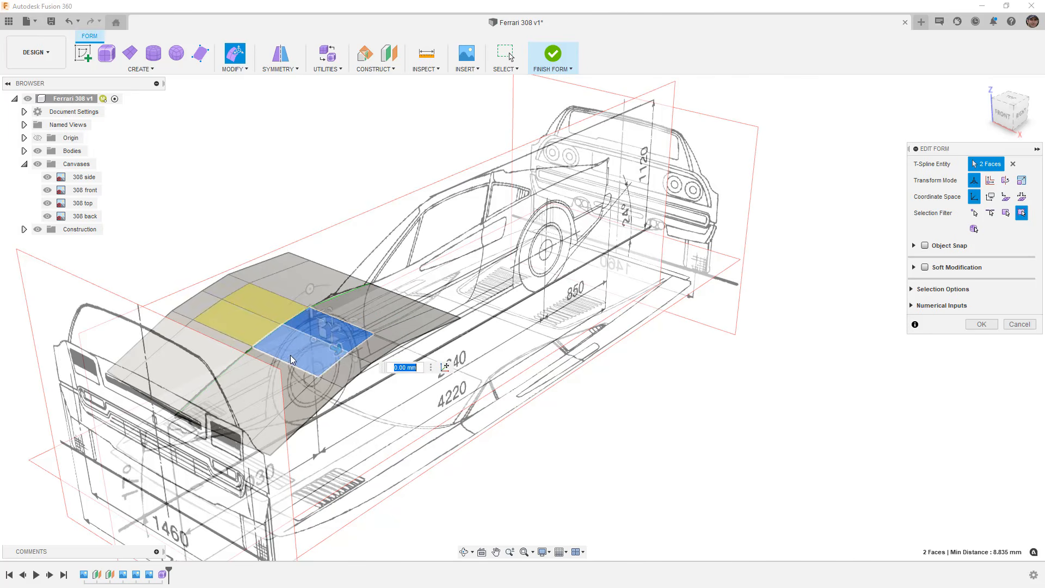
click(1022, 117)
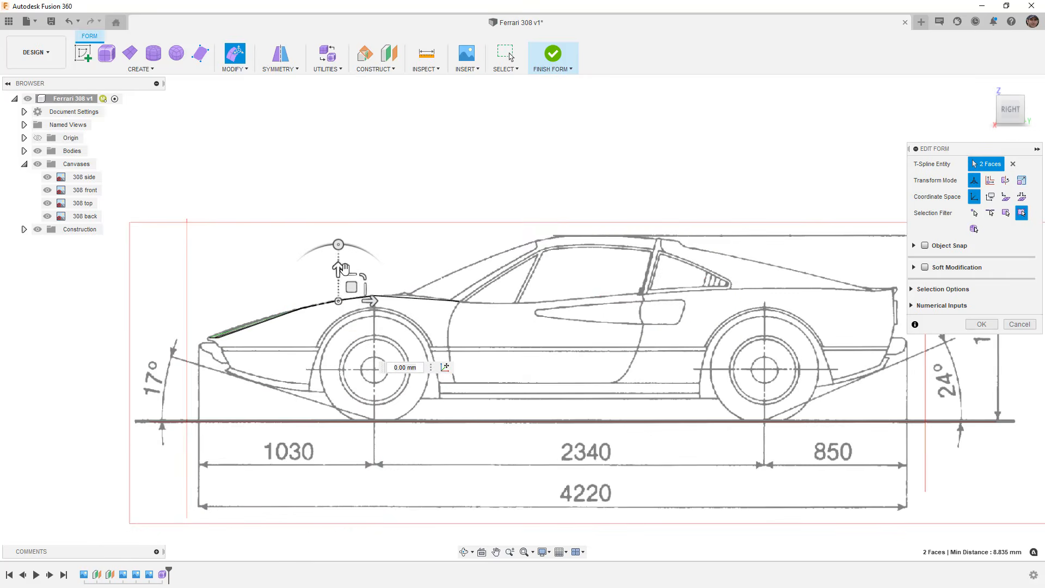
scroll(328, 305, up, 5)
drag(349, 305, 348, 312)
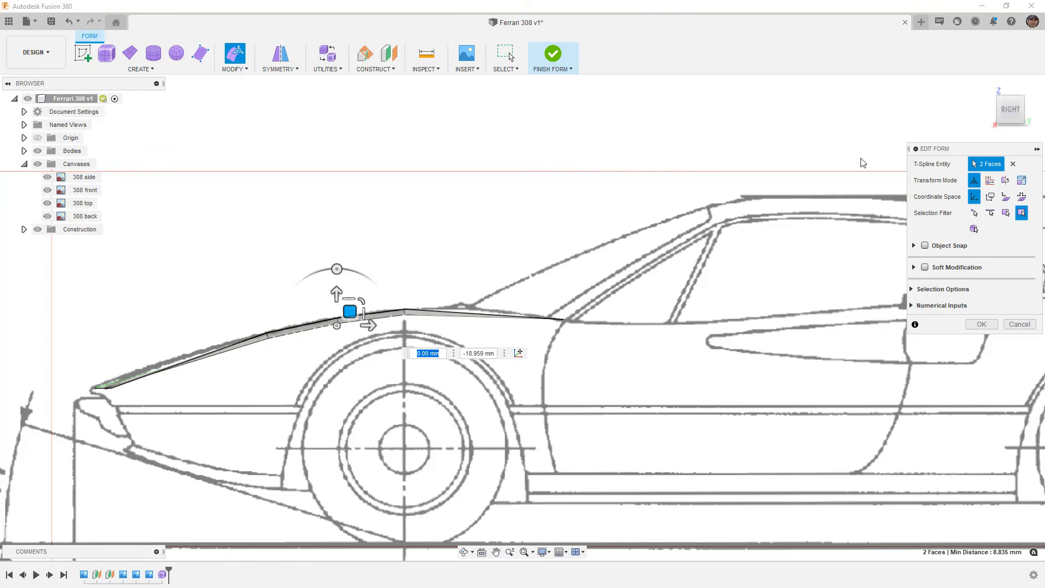
Step: Hide the 308 front and 308 back canvases and compare the hood's smooth and box display from the front
click(990, 114)
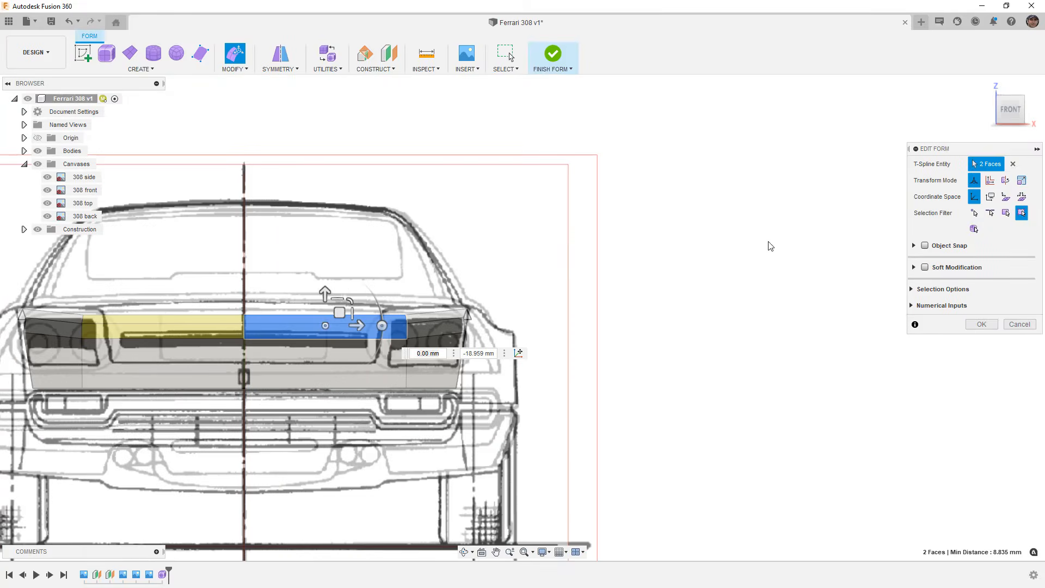
click(47, 190)
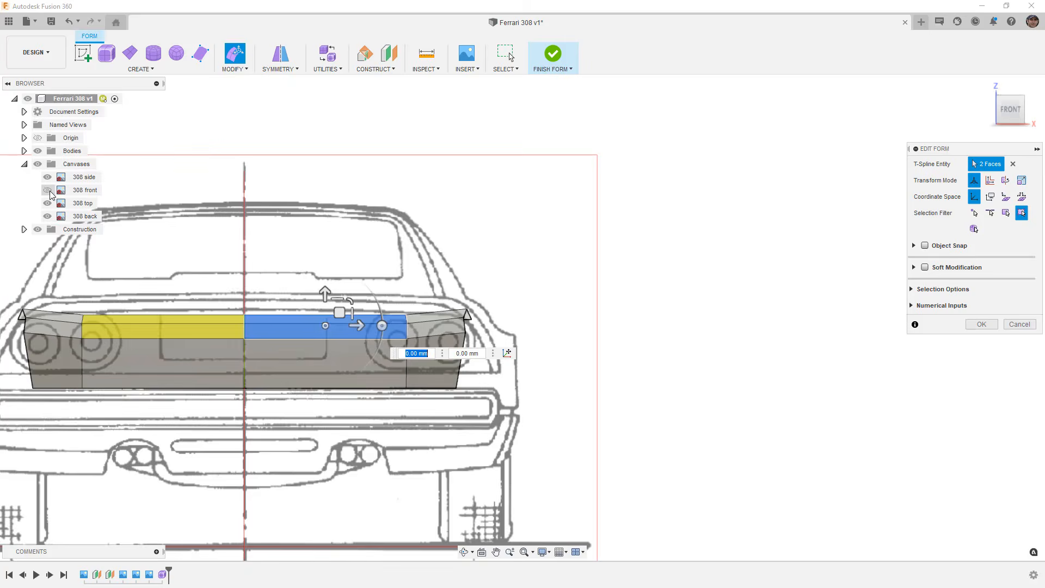
click(48, 218)
shift+middle_drag(352, 243, 383, 234)
click(1014, 108)
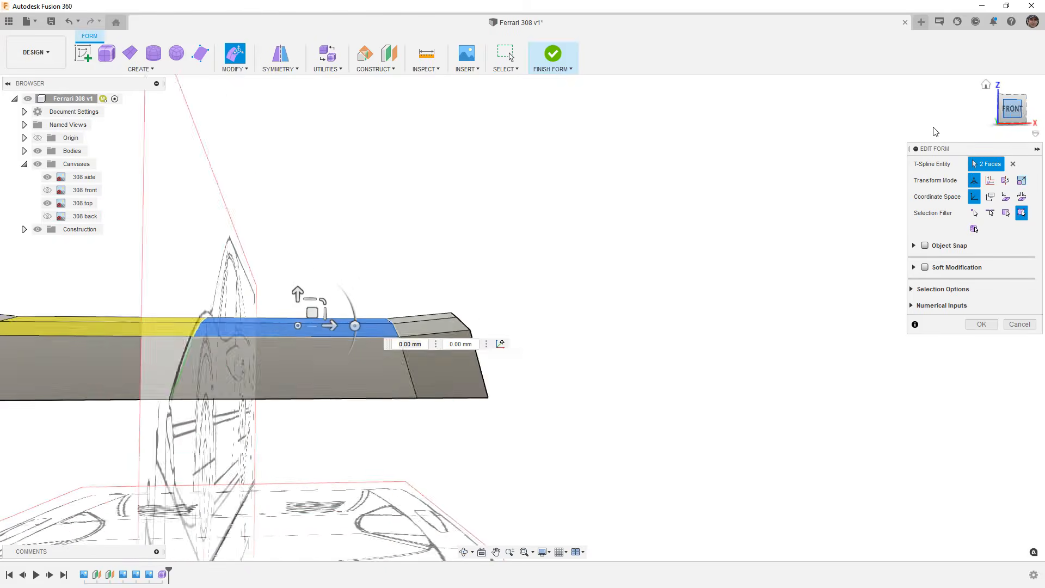
middle_drag(490, 233, 684, 191)
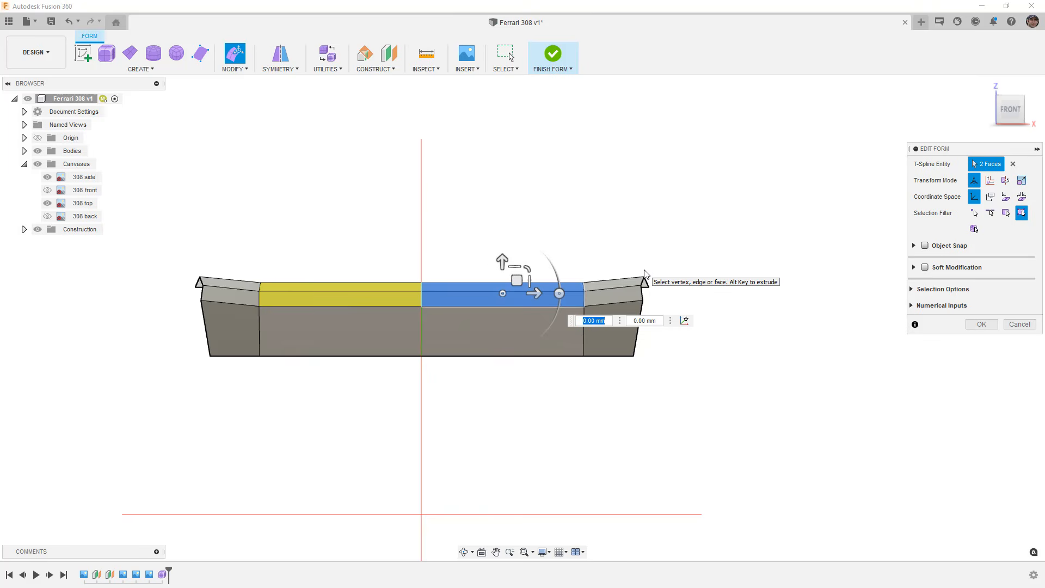
key(alt+3)
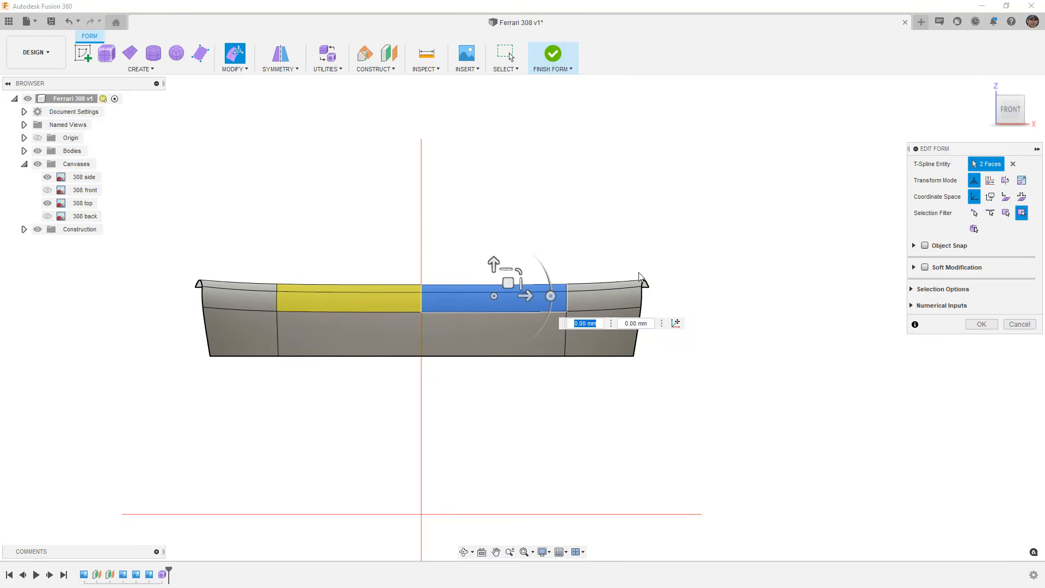
key(alt+1)
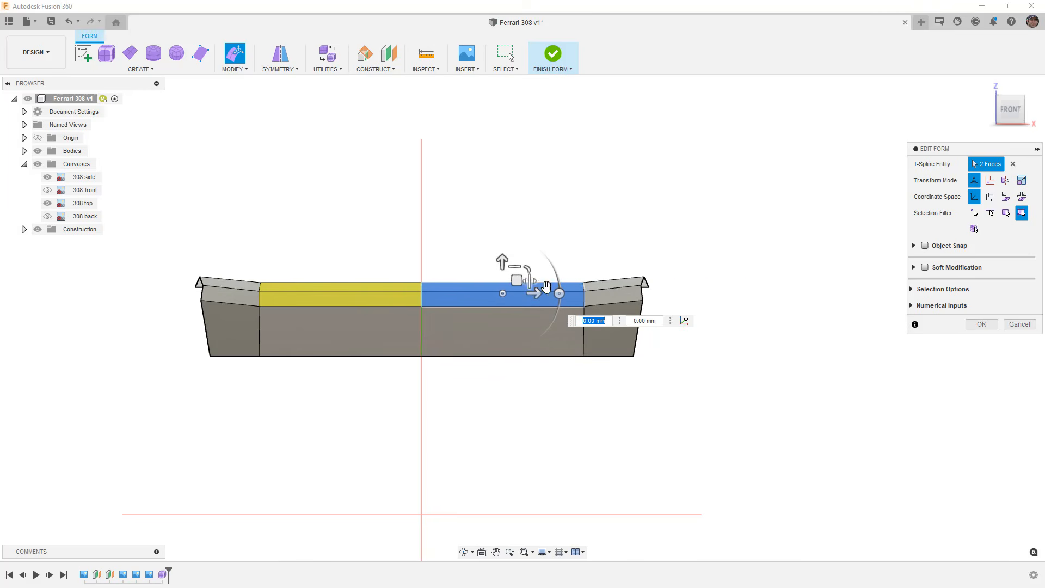
Step: Show the 308 front canvas and move the hood's third outer vertex about 8 mm outward and its front corner about 16 mm inward
click(657, 261)
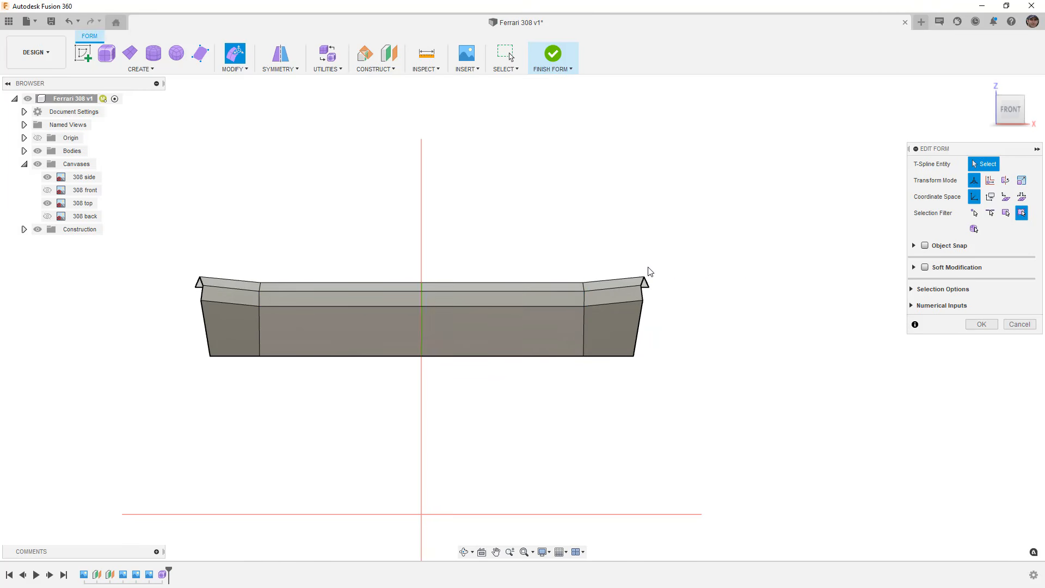
click(48, 190)
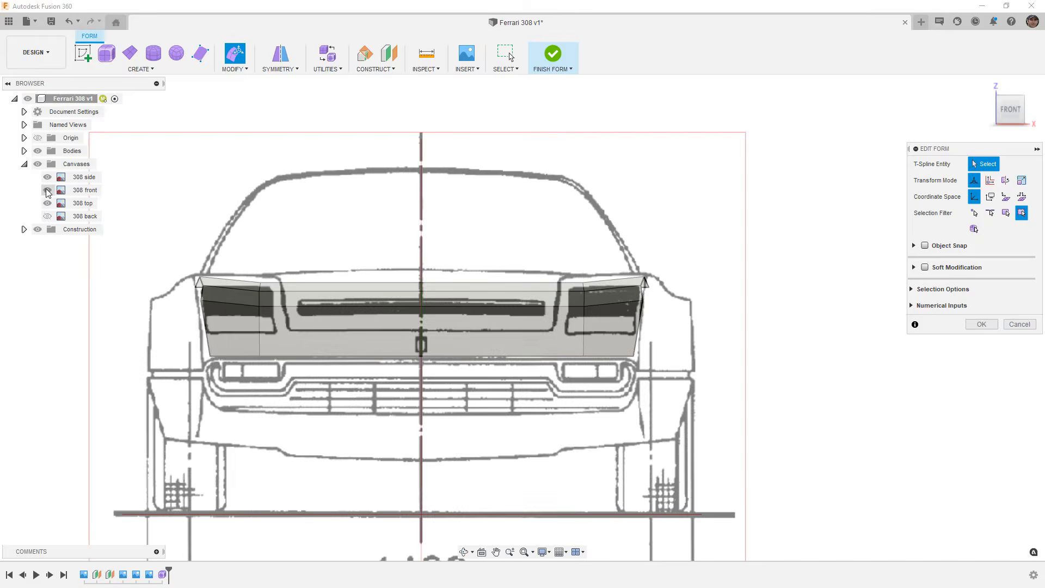
scroll(661, 294, up, 3)
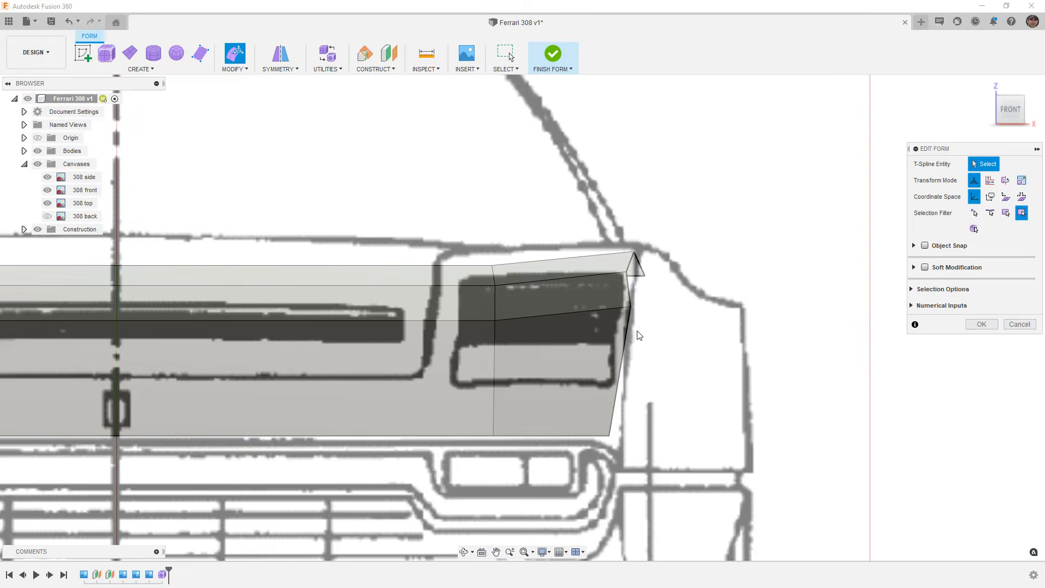
click(626, 271)
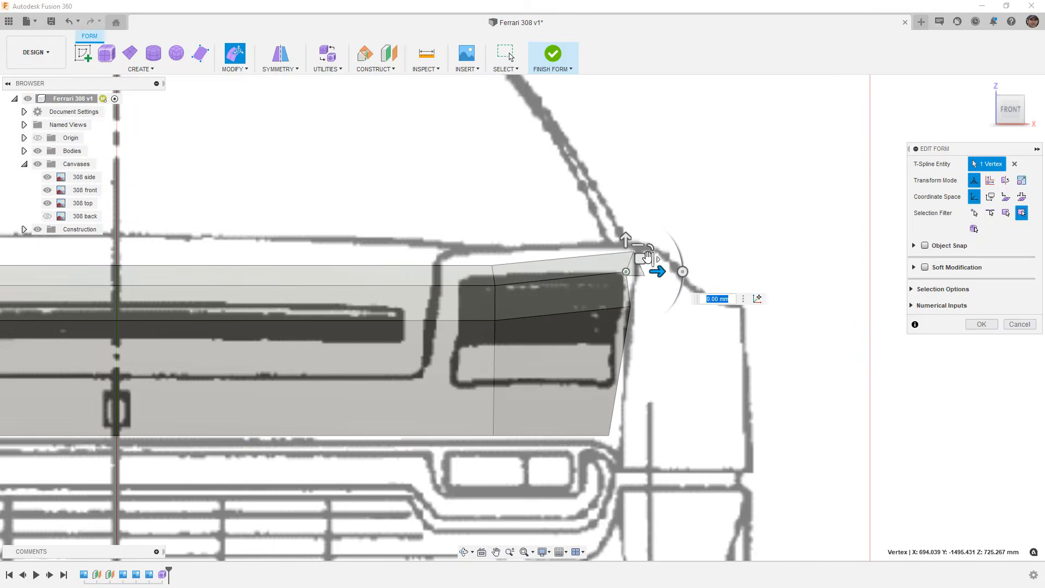
drag(649, 259, 644, 260)
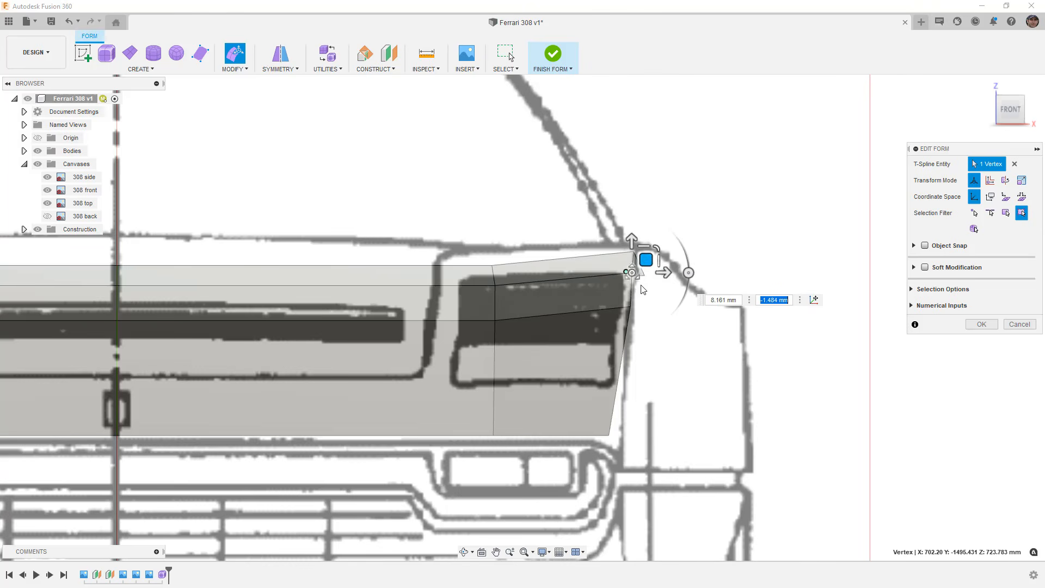
click(608, 436)
drag(630, 424, 611, 425)
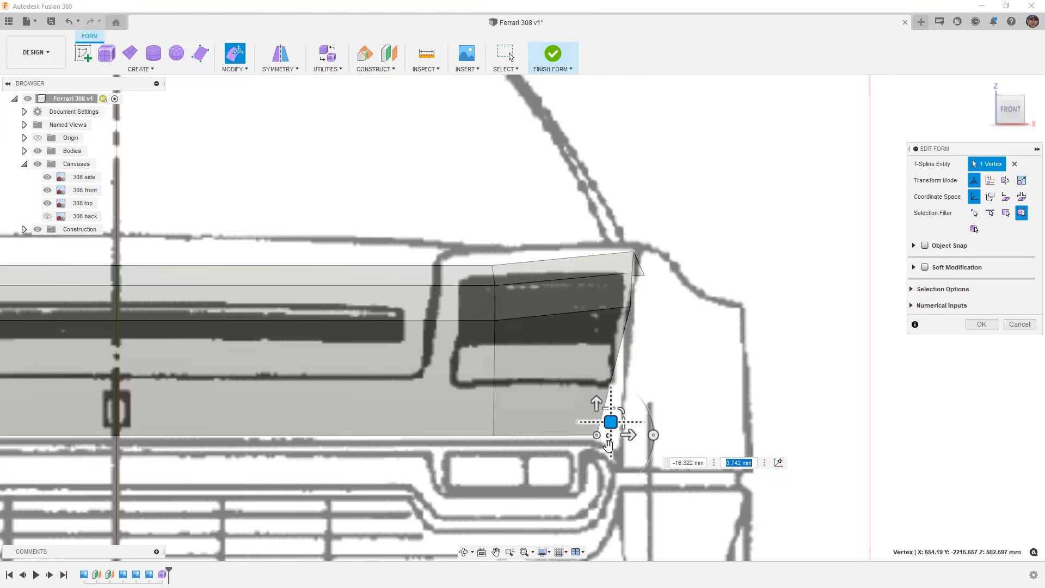
Step: Move the hood's second outer vertex slightly inward and its rear outer corner about 12 mm inward to follow the front canvas's fender line
click(812, 382)
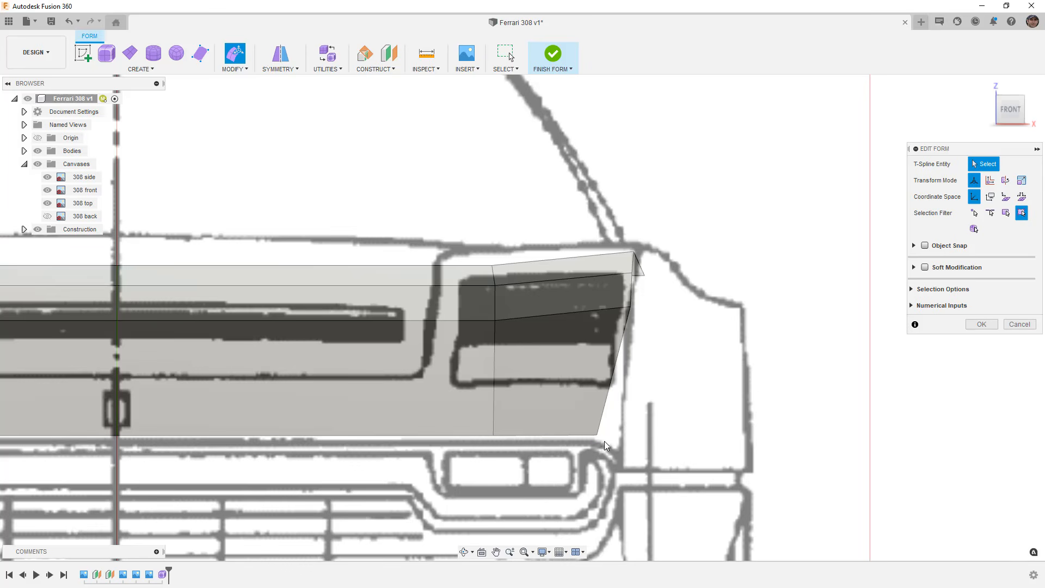
click(629, 305)
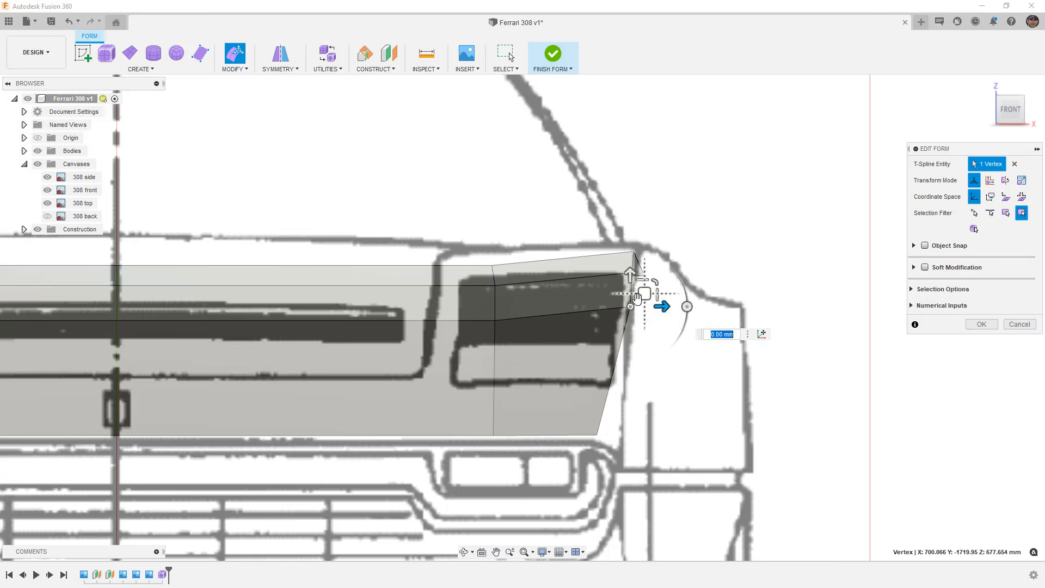
drag(637, 298, 643, 272)
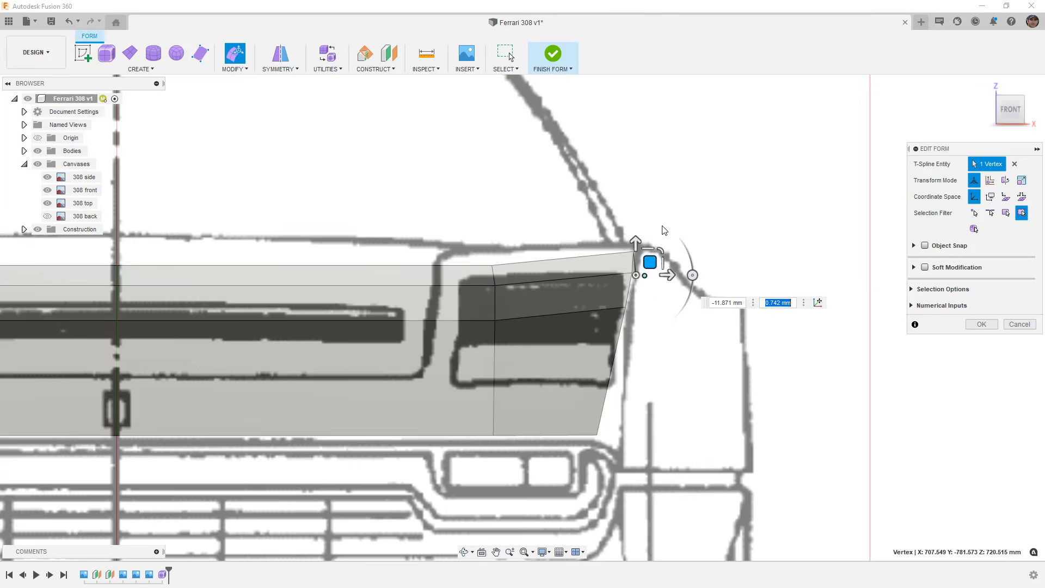
click(678, 207)
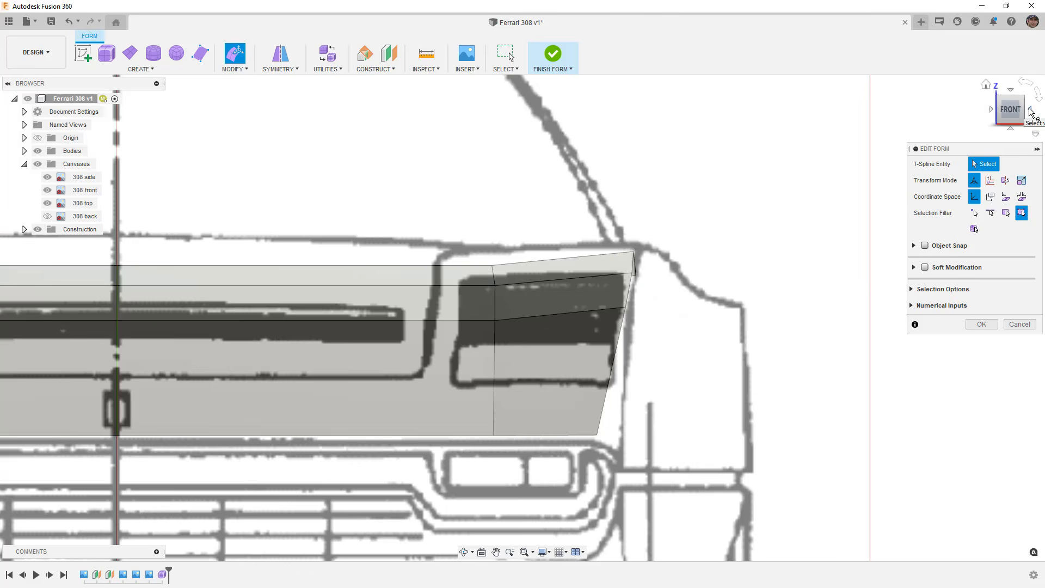
Step: Extrude the hood's rear edge row rearward twice along the side canvas's beltline, ending about 1085 mm back and 50 mm up
click(1031, 113)
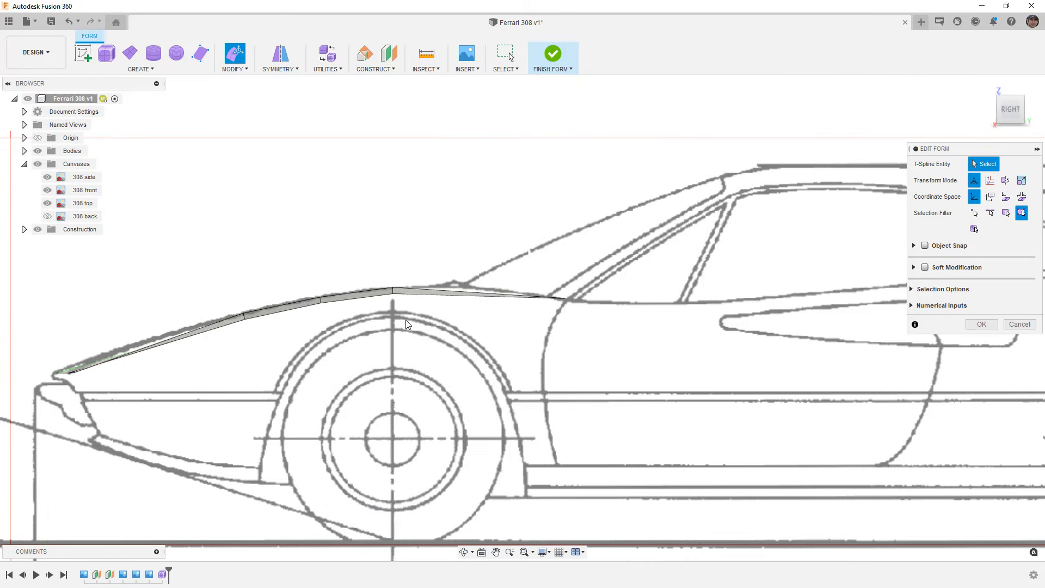
scroll(406, 319, down, 3)
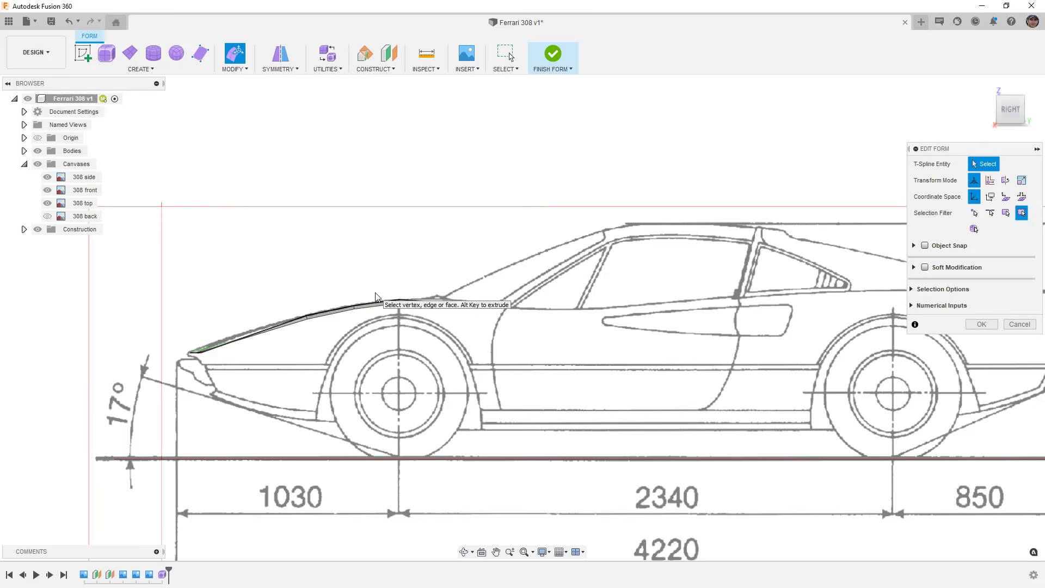
scroll(376, 297, down, 3)
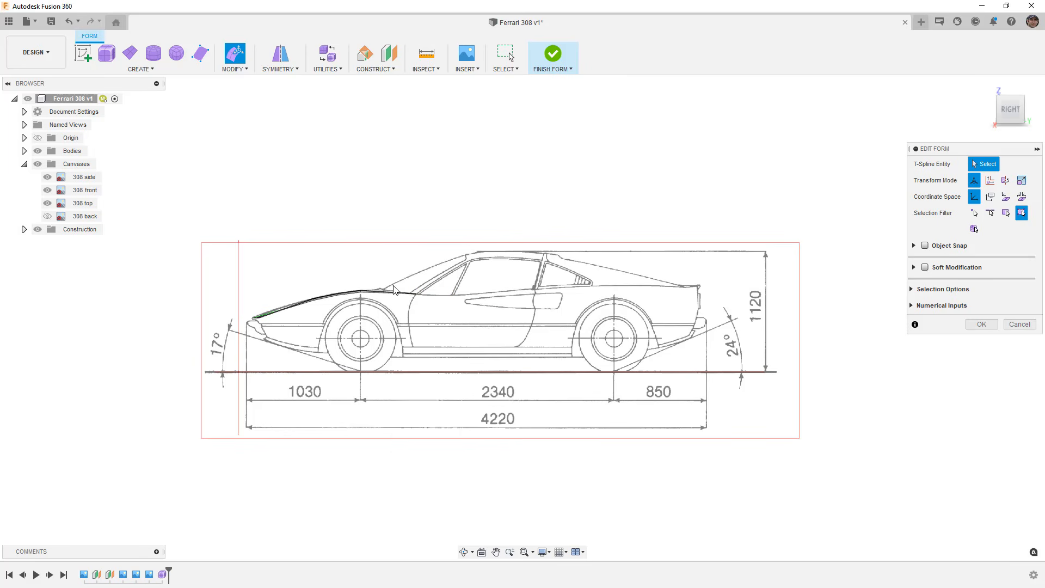
shift+middle_drag(403, 287, 414, 298)
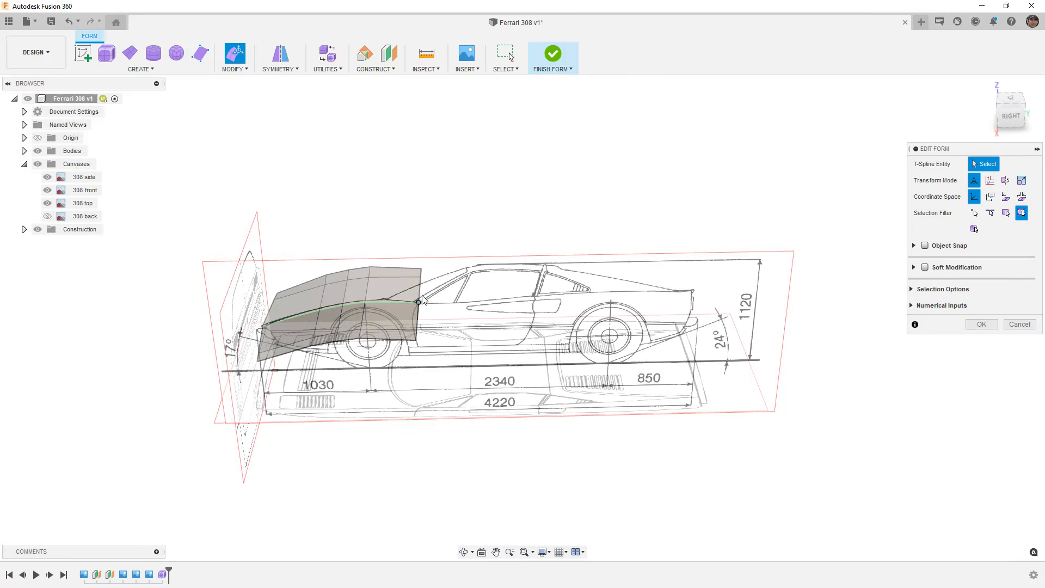
scroll(418, 340, up, 4)
double_click(418, 340)
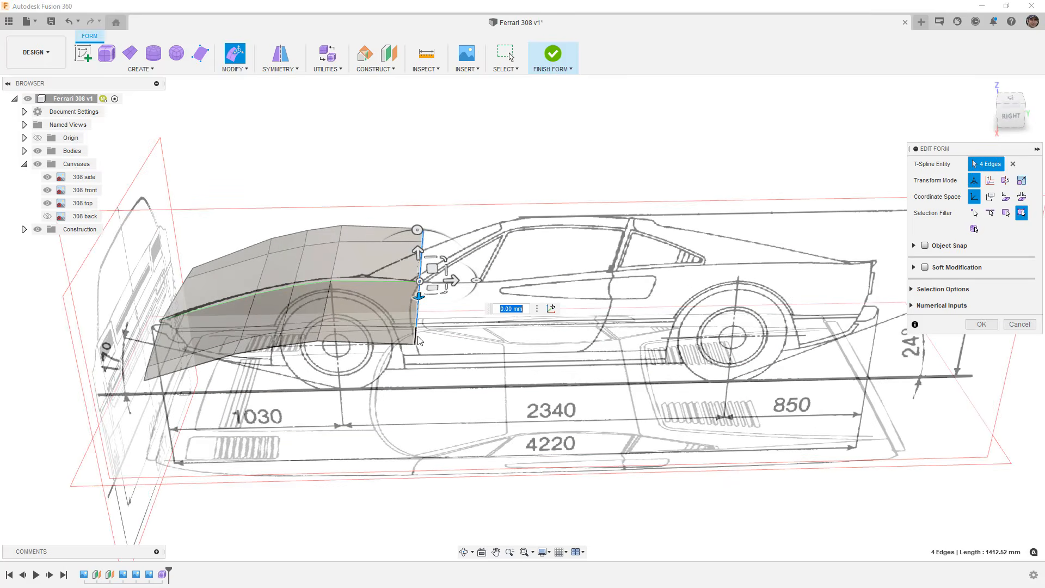
drag(1013, 117, 970, 137)
click(1010, 113)
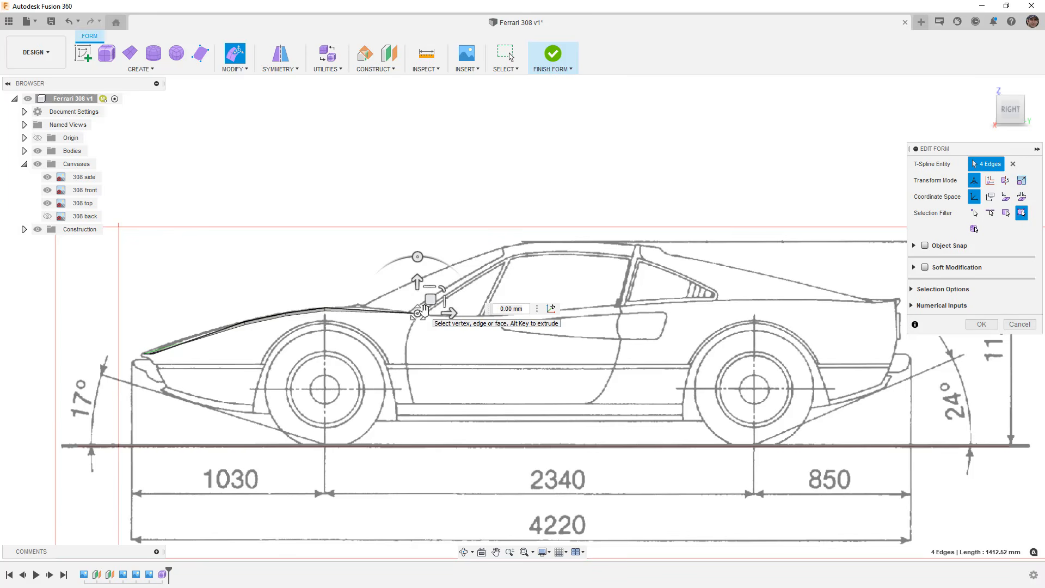
drag(429, 300, 495, 302)
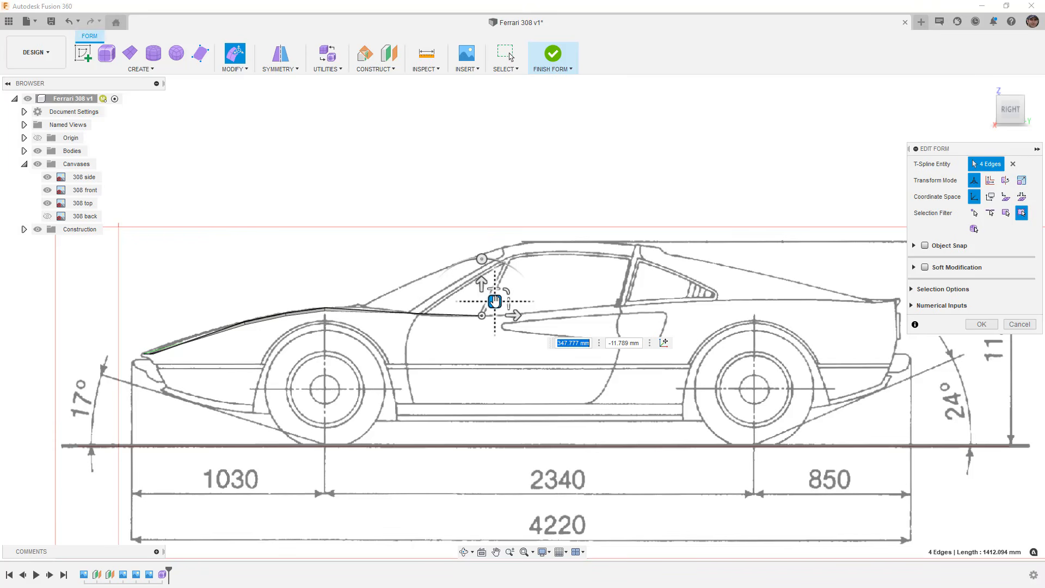
drag(495, 302, 631, 292)
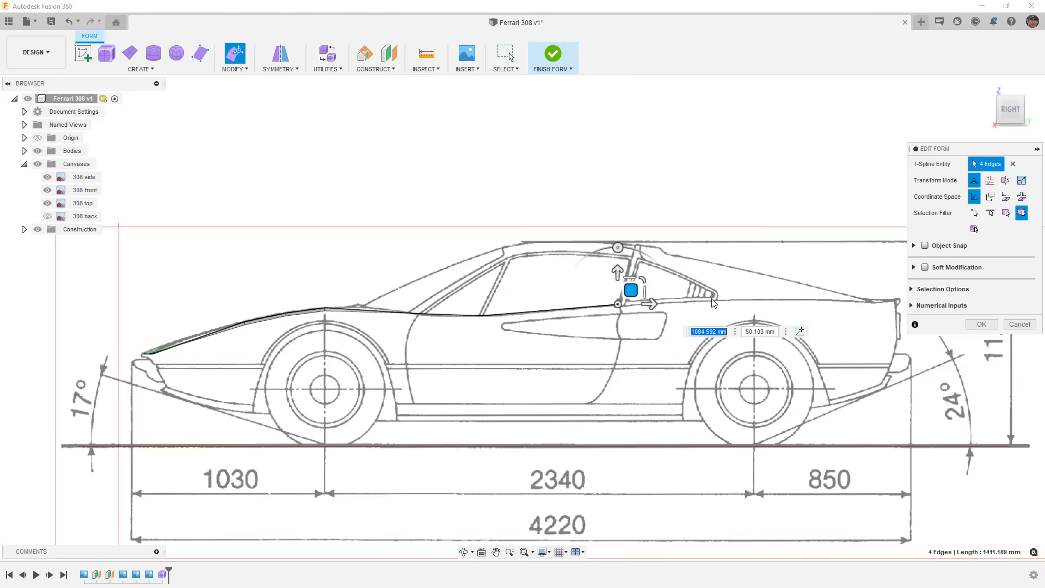
Step: Extrude the rear edge row three more times along the rear deck line of the side canvas, finishing at the tail
drag(631, 290, 746, 285)
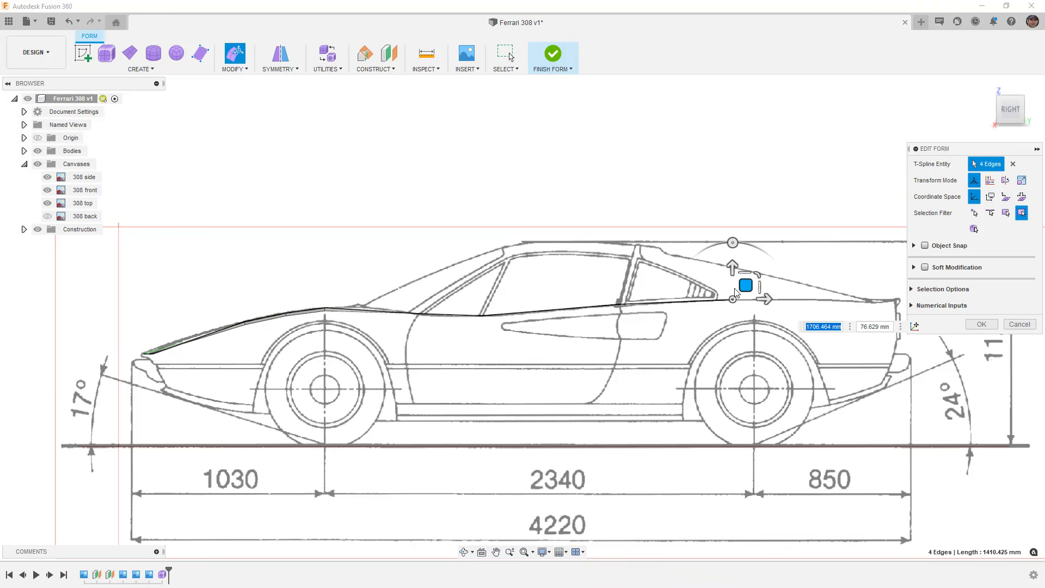
drag(746, 284, 891, 287)
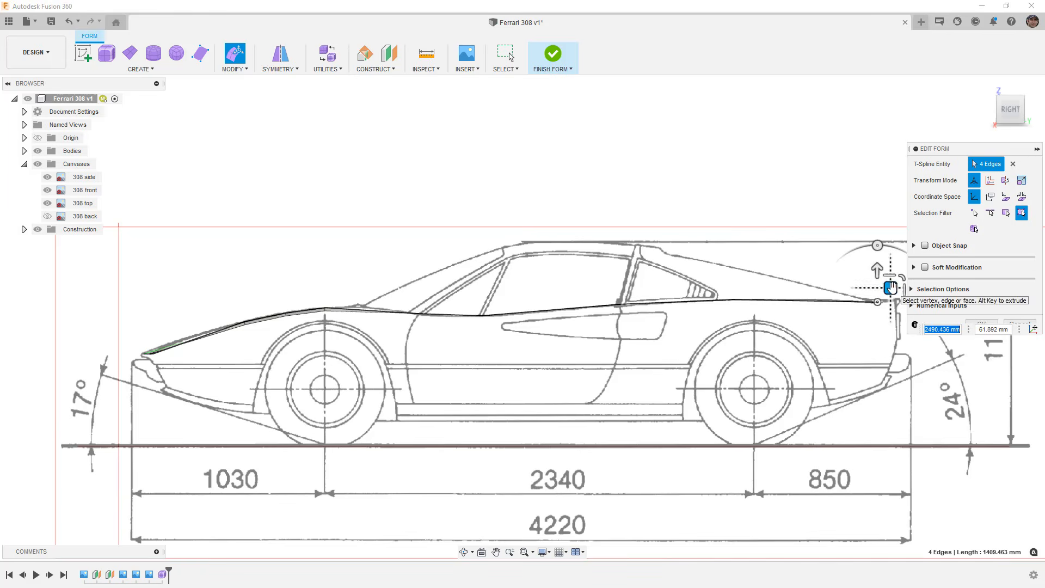
middle_drag(898, 299, 684, 280)
drag(674, 266, 695, 263)
Step: Examine the extended body surface from angled and top views and compare its outer edges with the 308 top canvas
scroll(701, 323, down, 3)
scroll(701, 325, down, 2)
shift+middle_drag(654, 324, 633, 370)
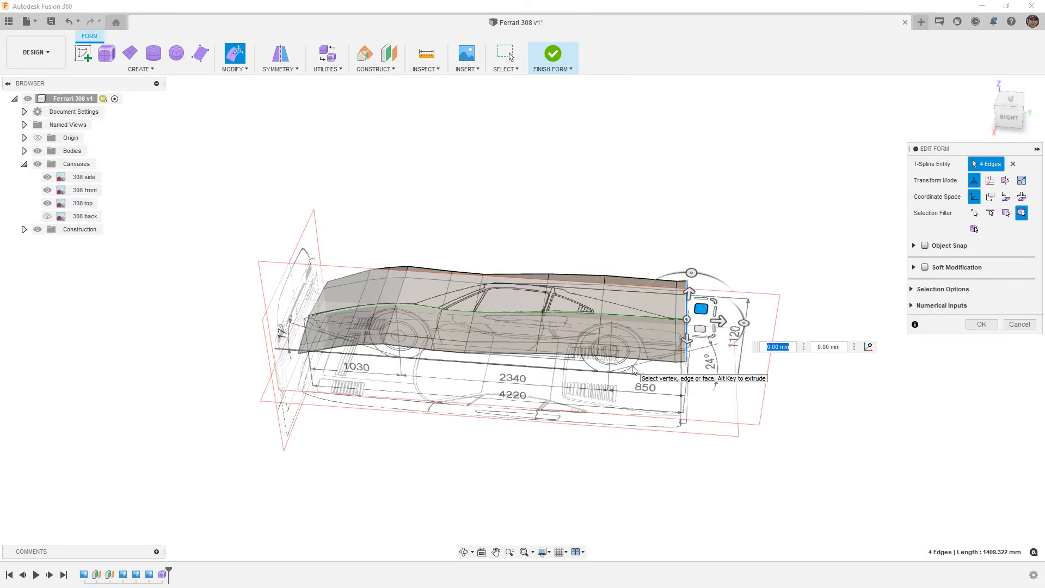
shift+middle_drag(626, 425, 605, 477)
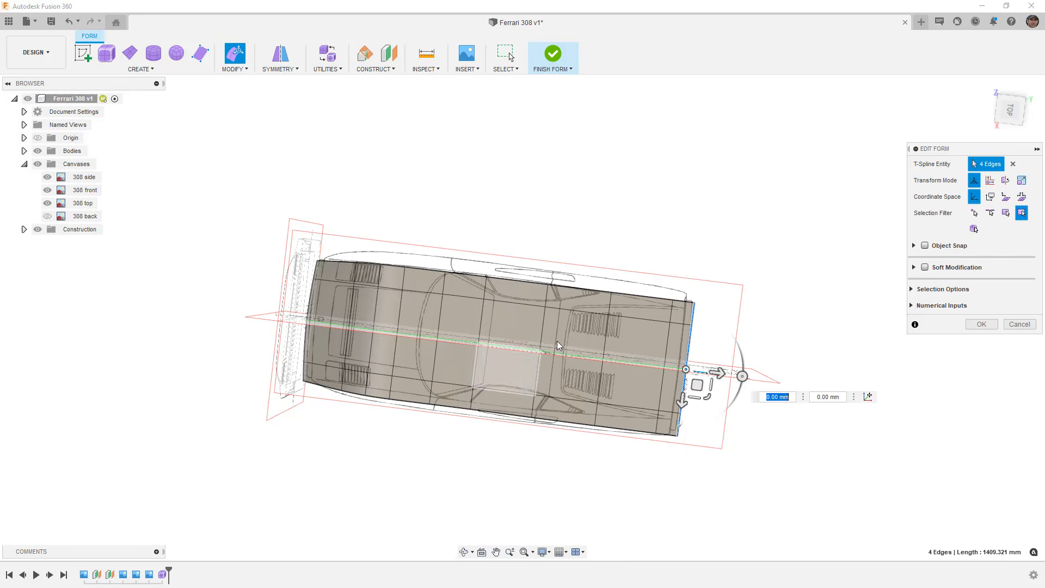
click(1010, 109)
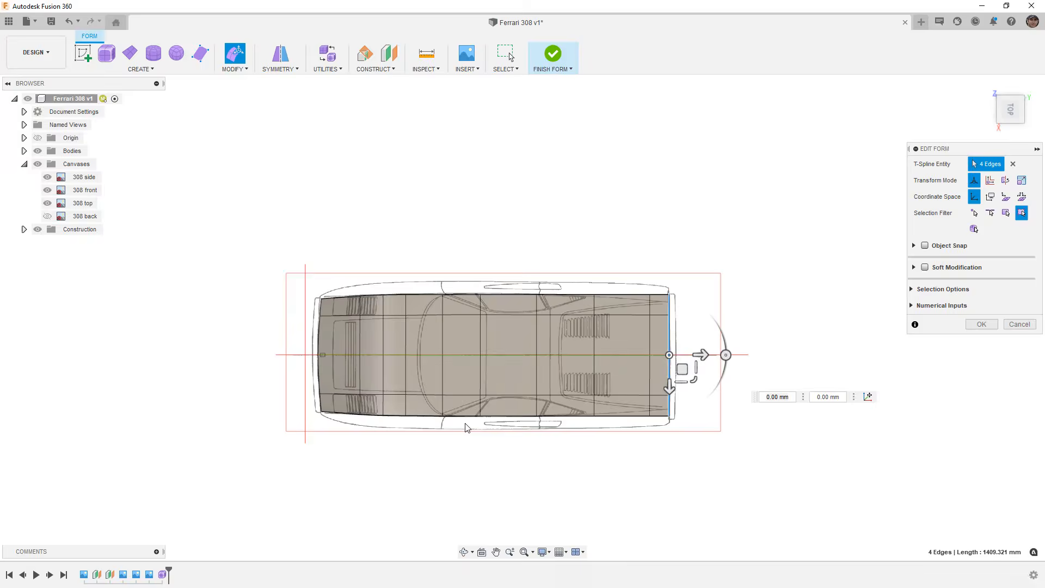
scroll(477, 431, up, 2)
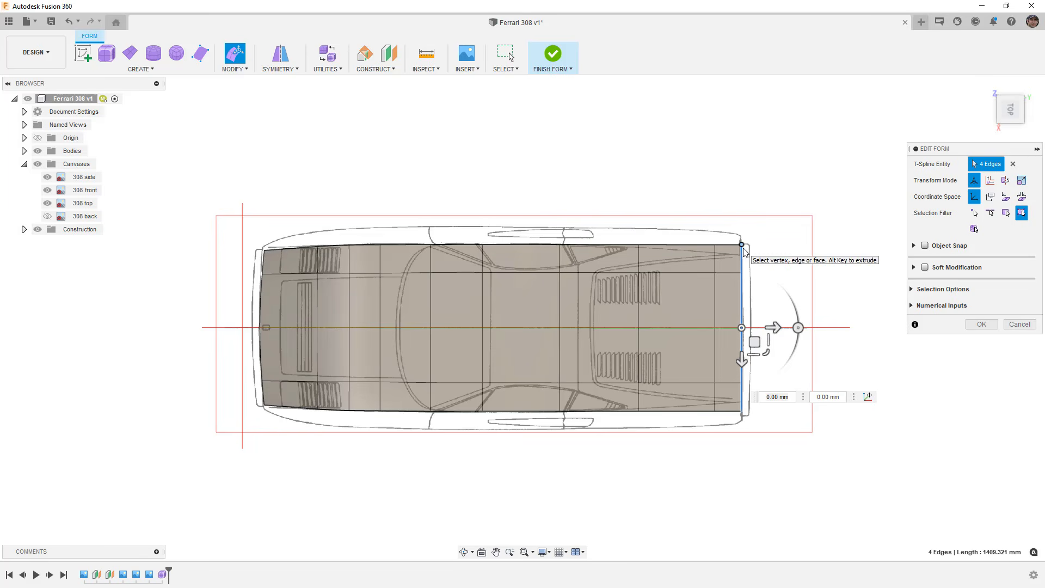
click(787, 469)
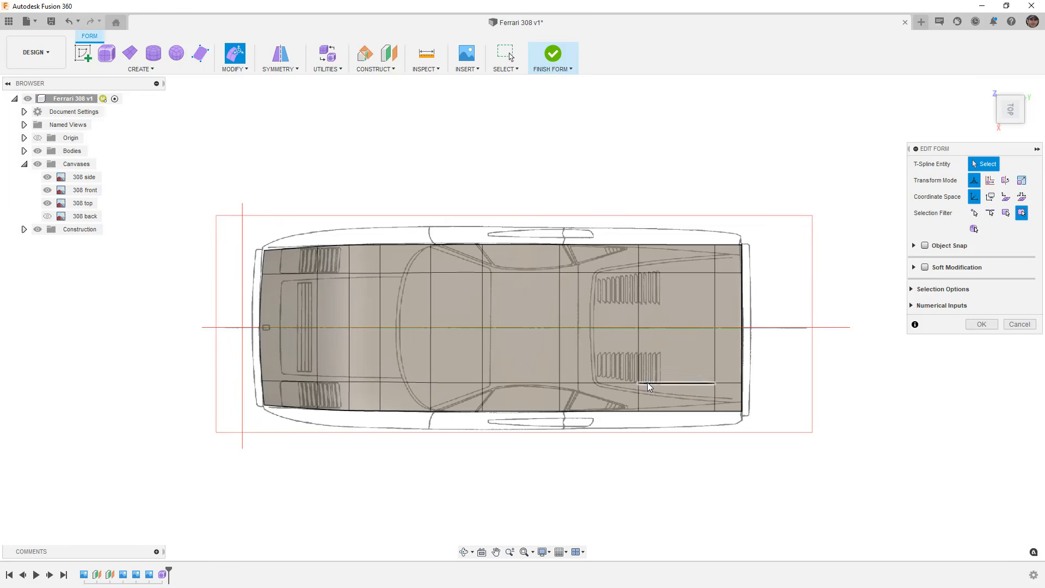
Step: Move the outer cross edge beside the engine vents slightly inward to meet the body line of the top canvas
scroll(648, 383, up, 3)
scroll(647, 387, up, 2)
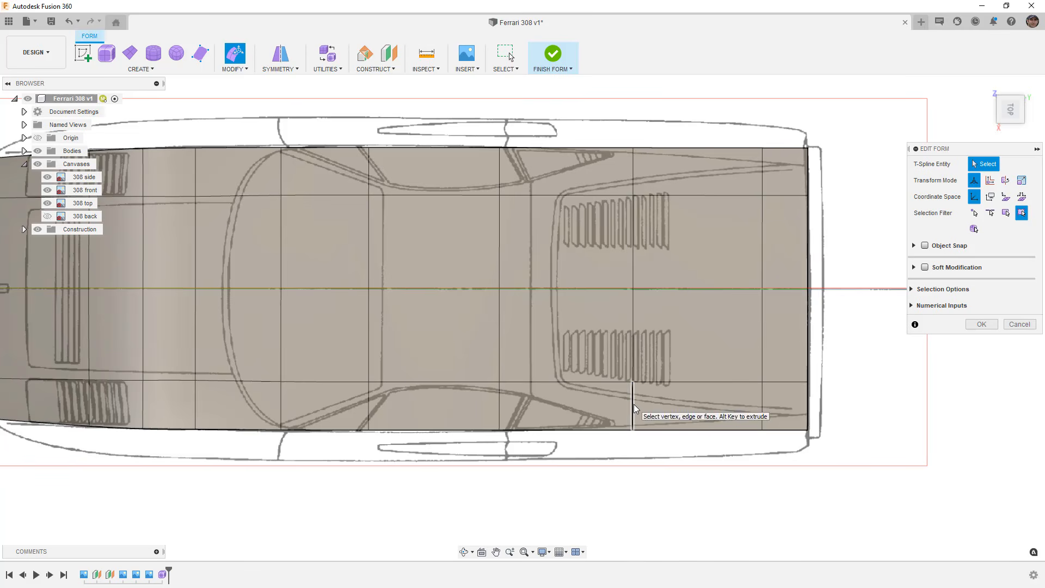
click(634, 404)
drag(646, 420, 644, 415)
scroll(660, 447, up, 3)
click(644, 439)
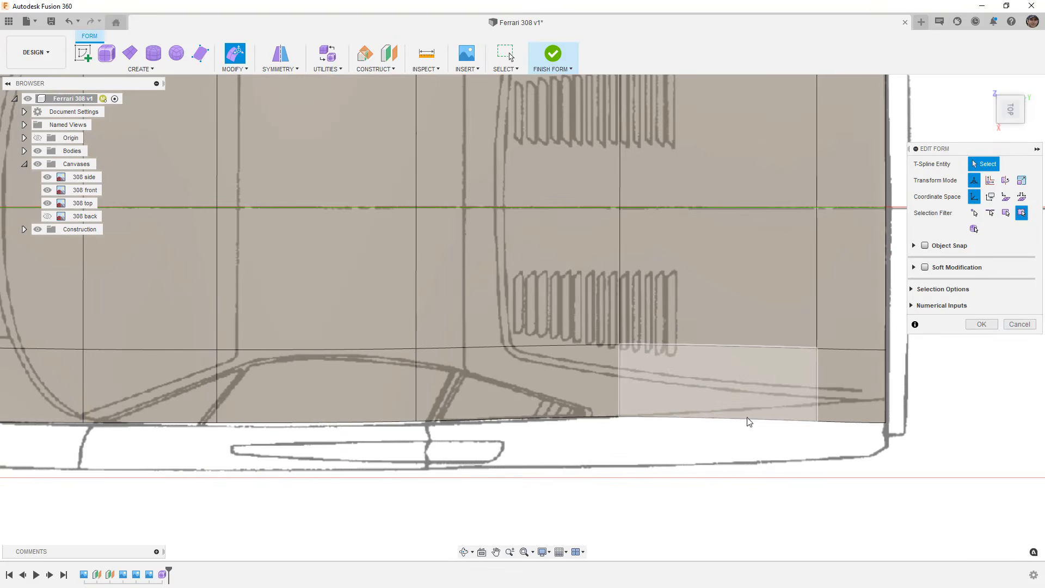
Step: Move the outer cross edges of the last two rear rows inward about 77 mm and 87 mm, tapering the deck to the top canvas
click(817, 401)
drag(828, 399, 829, 376)
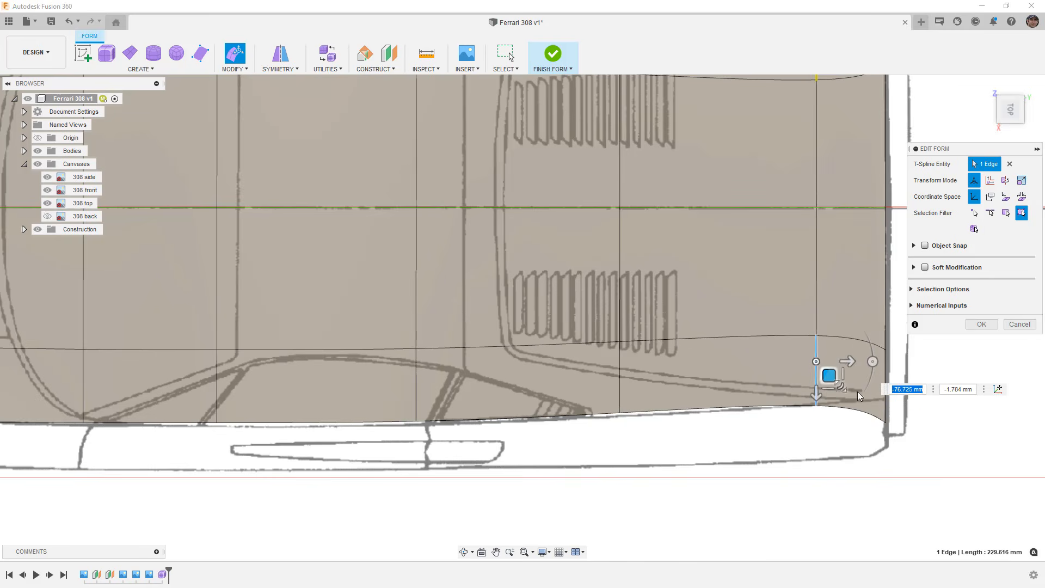
click(886, 423)
click(887, 396)
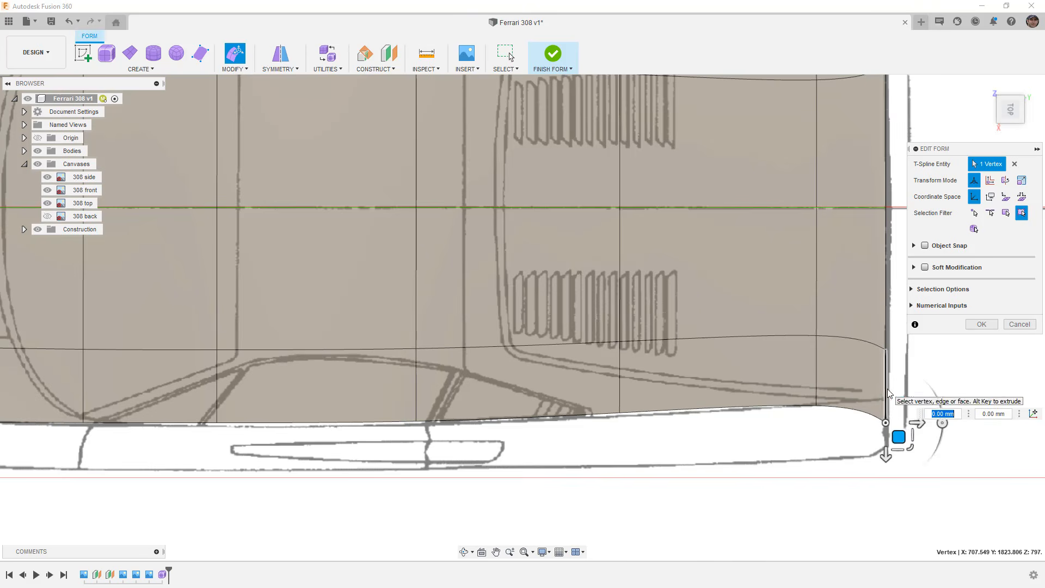
drag(897, 403, 895, 375)
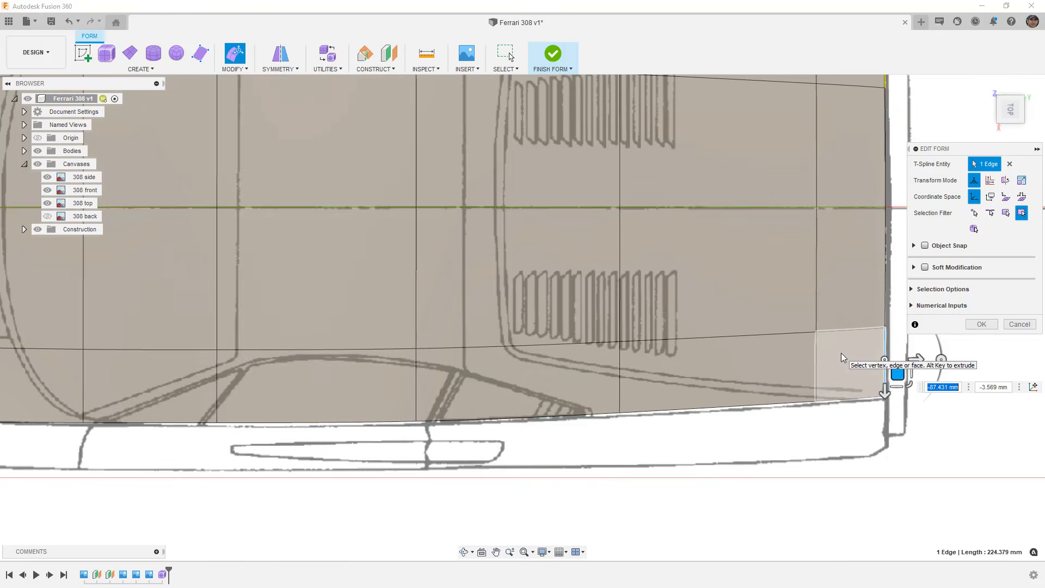
Step: Scale down the three hood cross edges beside the symmetry line so the lengthwise edge follows the hood panel line in the top canvas
scroll(841, 353, down, 2)
scroll(833, 343, down, 1)
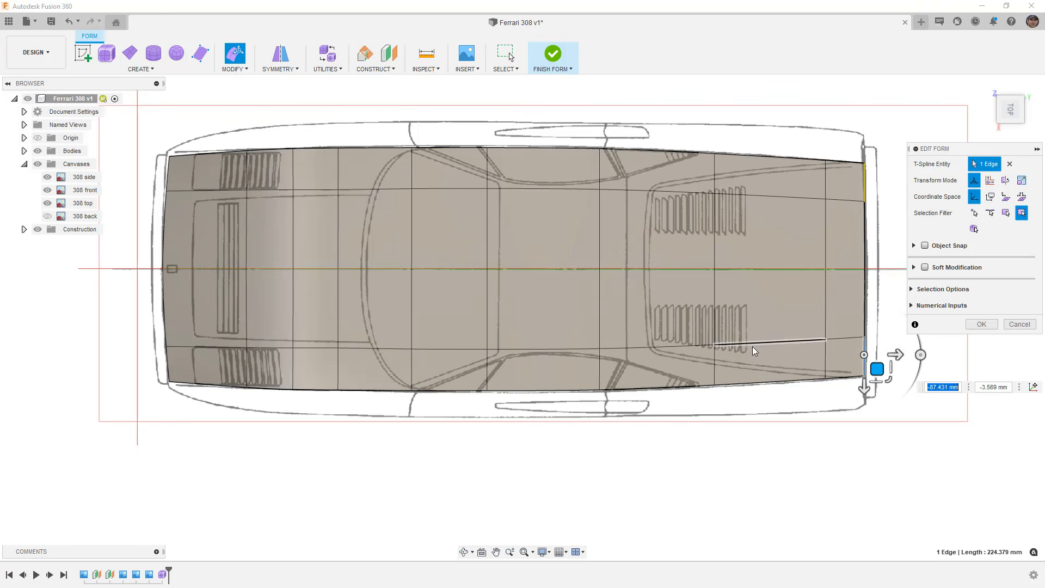
scroll(330, 353, up, 2)
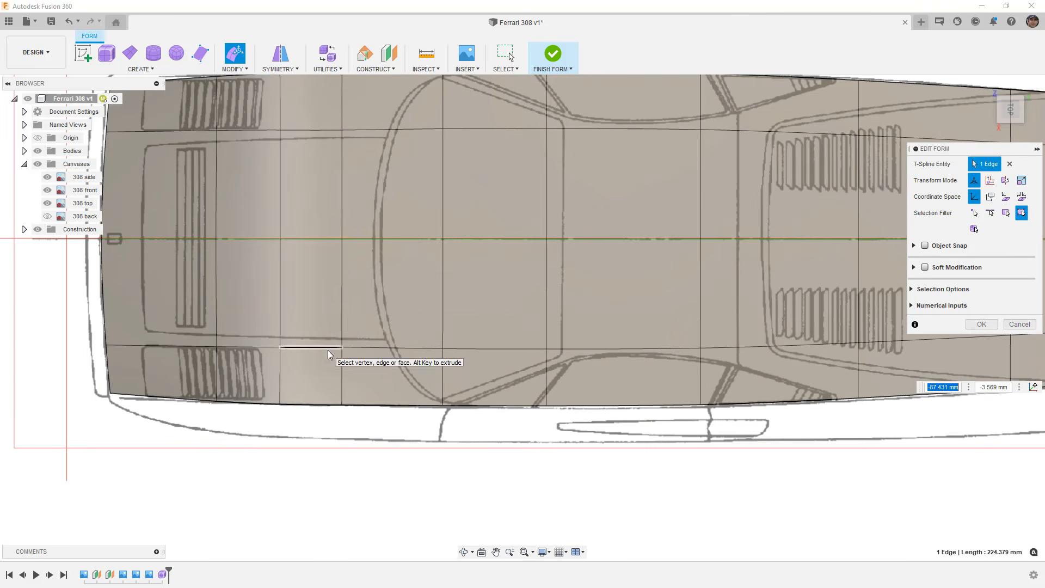
click(343, 269)
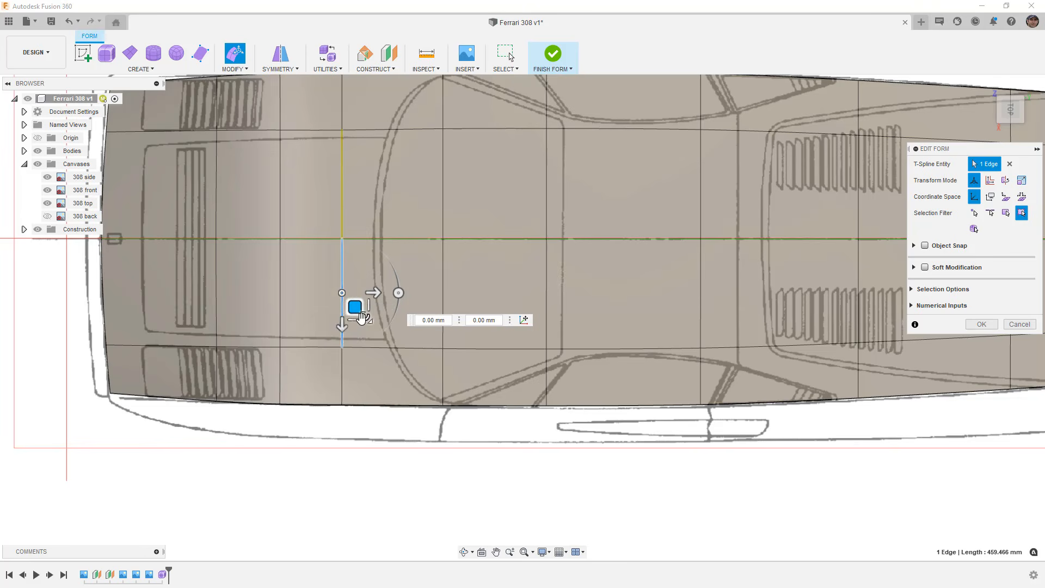
drag(357, 320, 357, 315)
click(280, 297)
drag(293, 320, 292, 315)
click(217, 308)
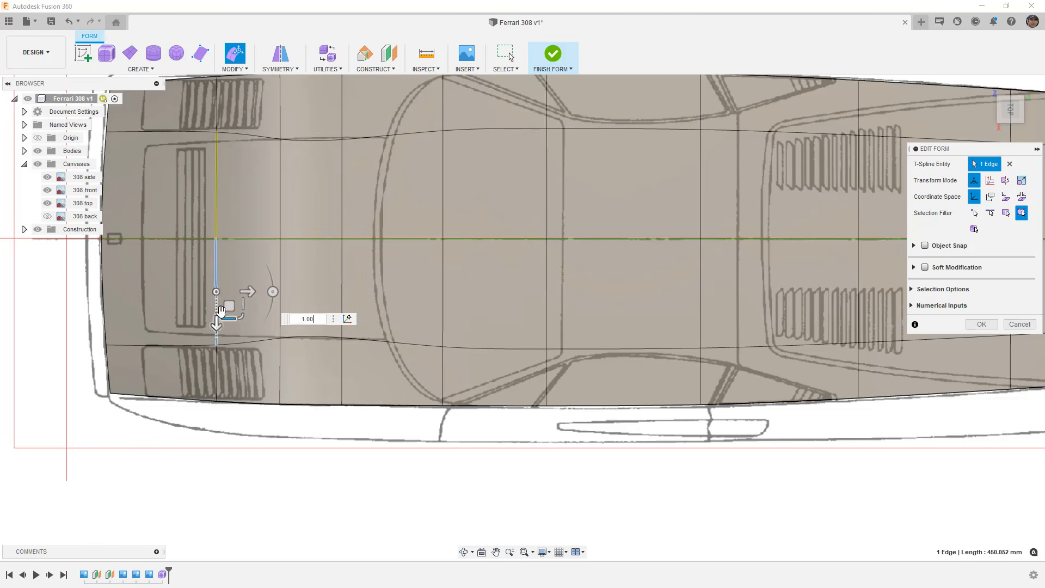
drag(228, 319, 228, 311)
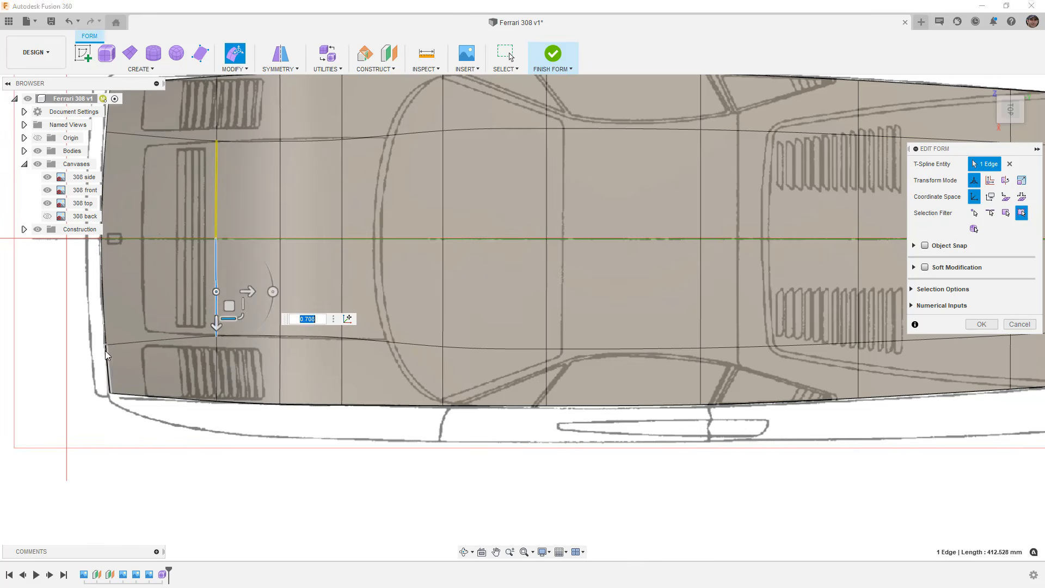
Step: Move the nose vertex of the inner lengthwise edge about 90 mm inward to meet the hood panel line of the top canvas
click(106, 334)
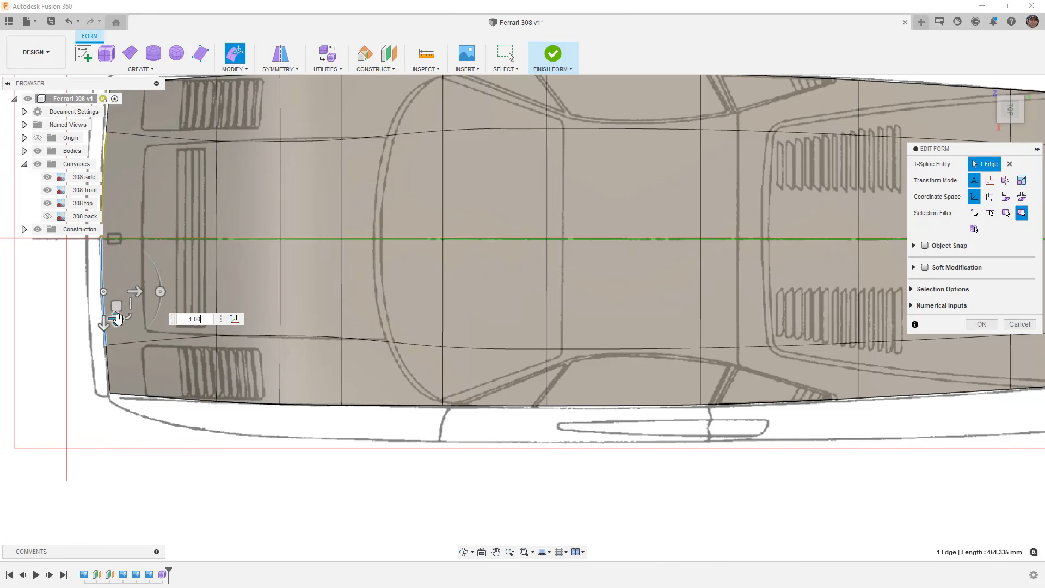
click(107, 345)
drag(118, 357, 115, 340)
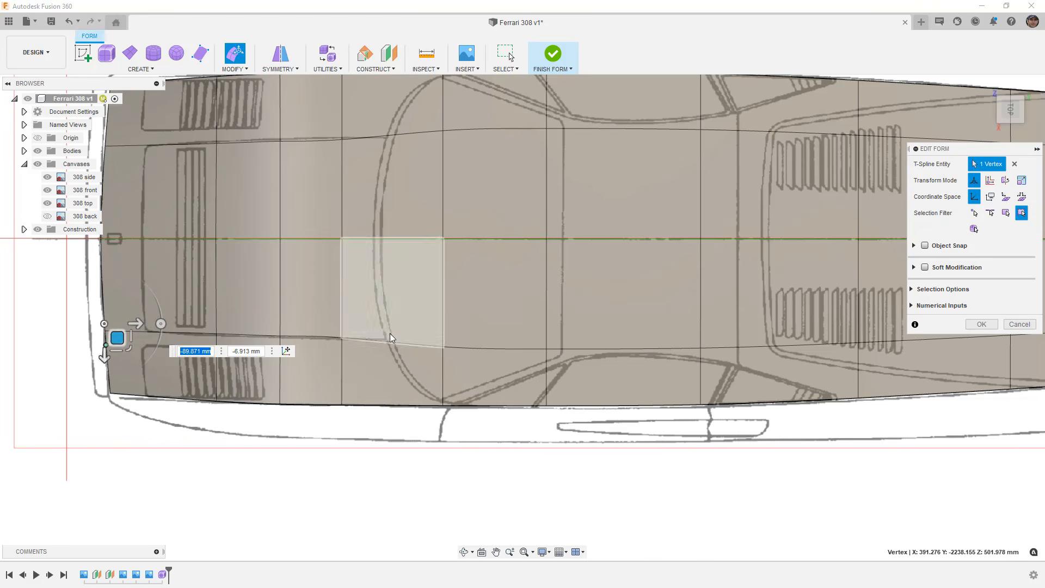
Step: Scale the cross edge beside the symmetry line at the windshield's lower corners to about 0.87 of its length, smoothing the lengthwise edge
click(443, 297)
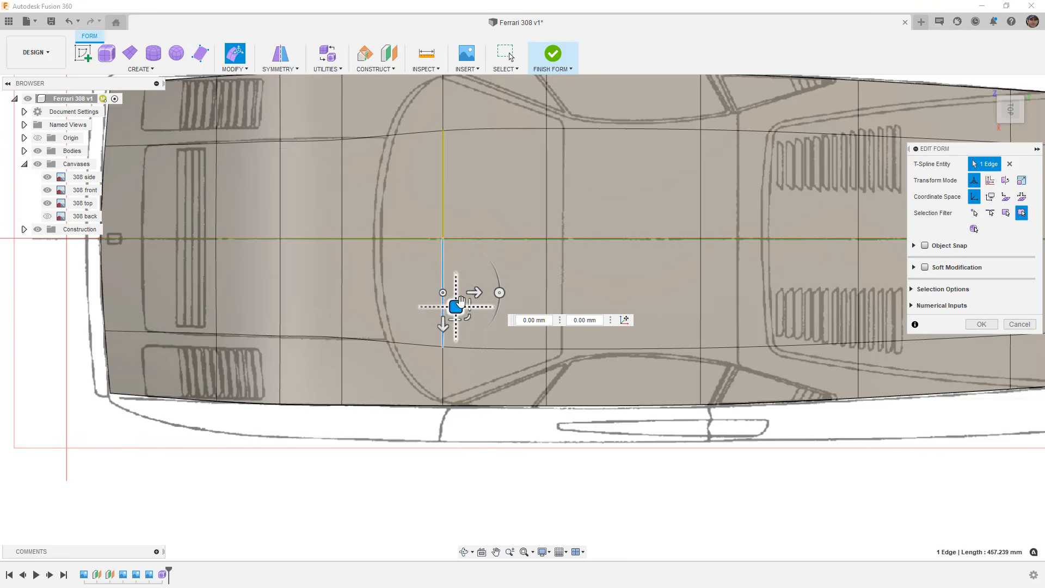
drag(456, 316, 452, 321)
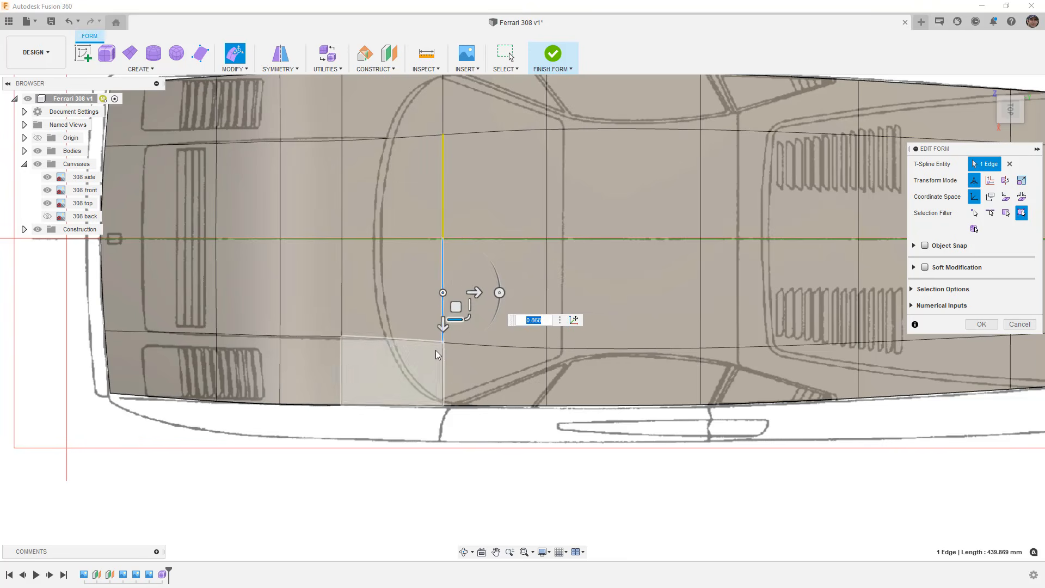
scroll(436, 350, down, 5)
click(492, 440)
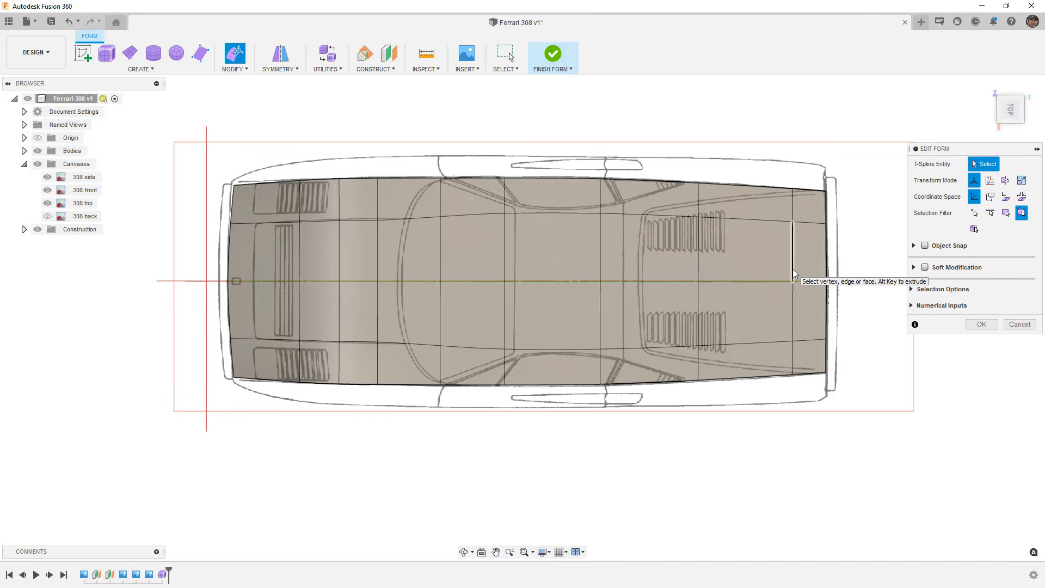
Step: Examine the body surface against the canvases from angled, side and front views, and check the Ferrari 308 GTB reference photo in Photos
shift+middle_drag(792, 269, 499, 243)
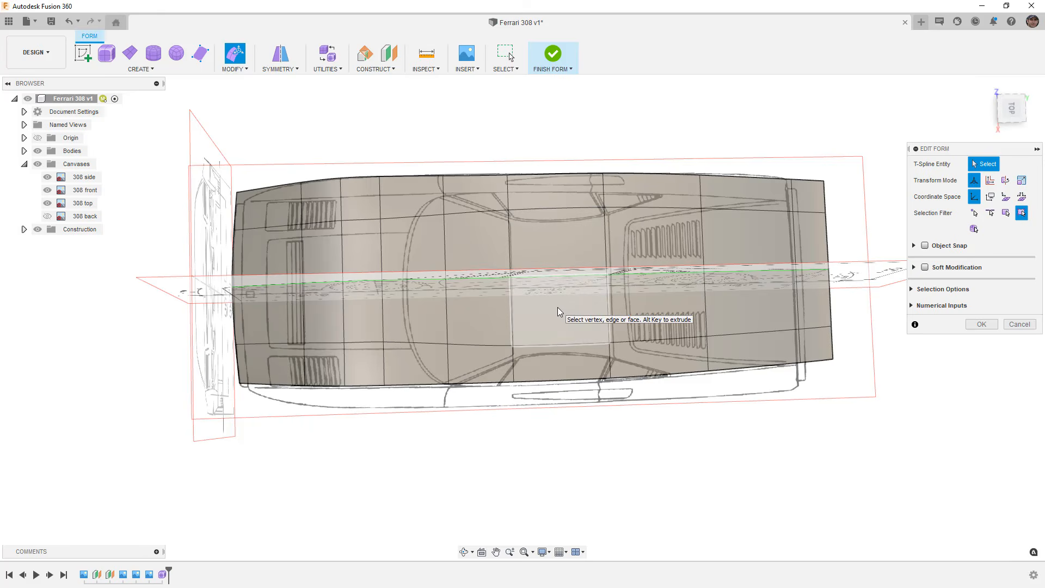
shift+middle_drag(596, 385, 602, 319)
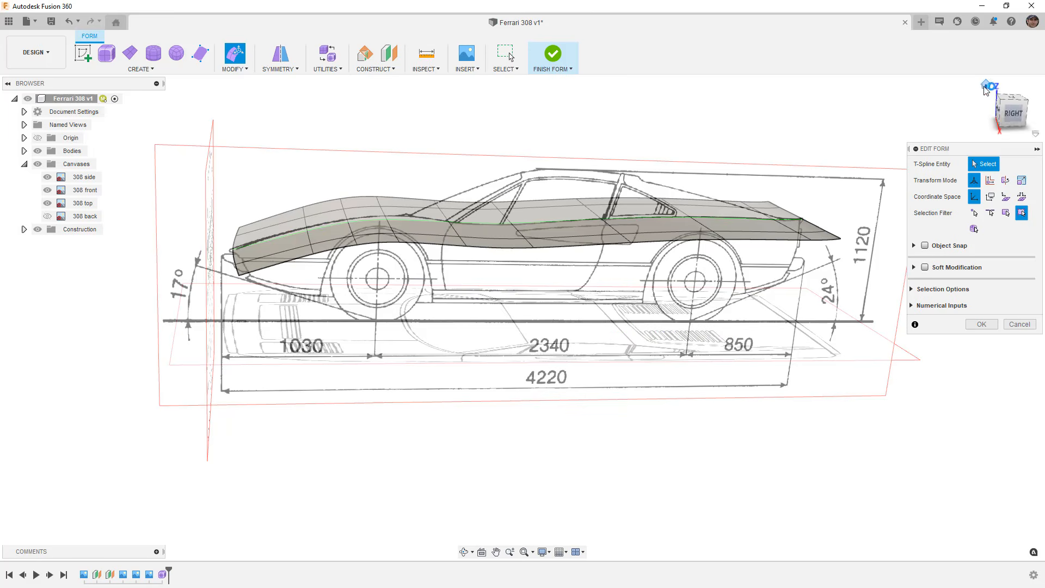
click(985, 84)
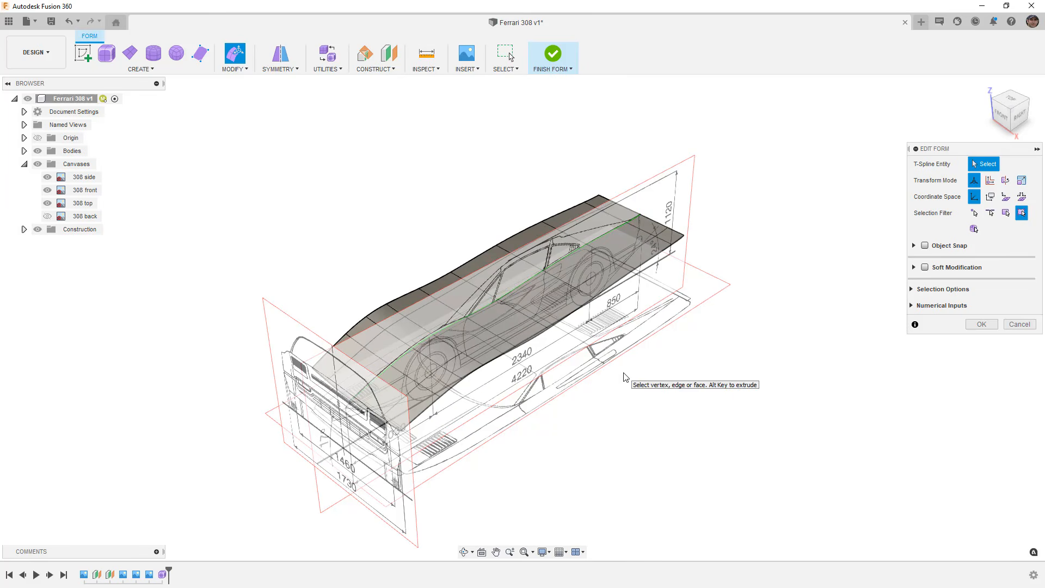
shift+middle_drag(625, 377, 789, 272)
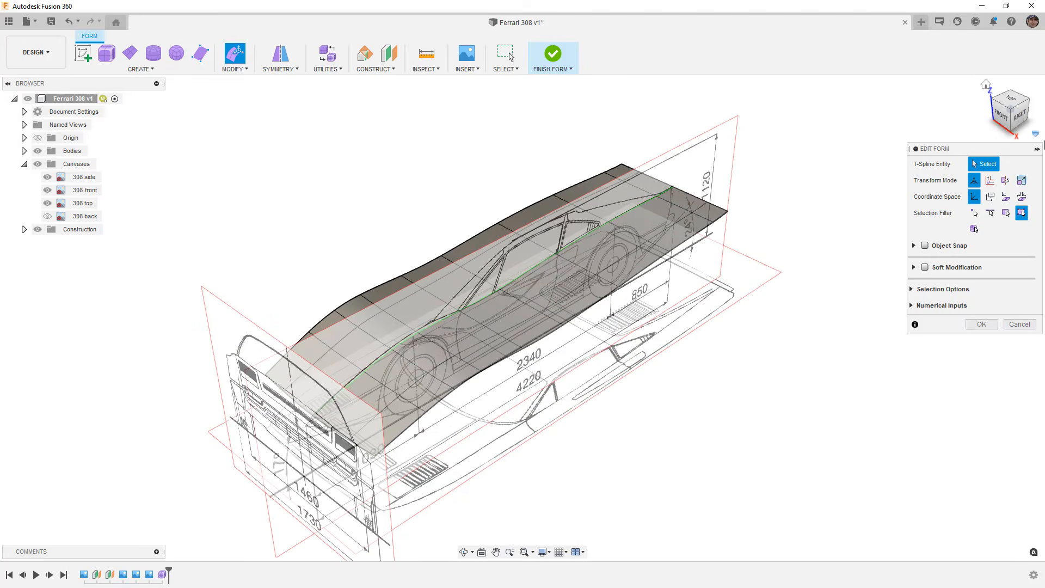
click(1026, 114)
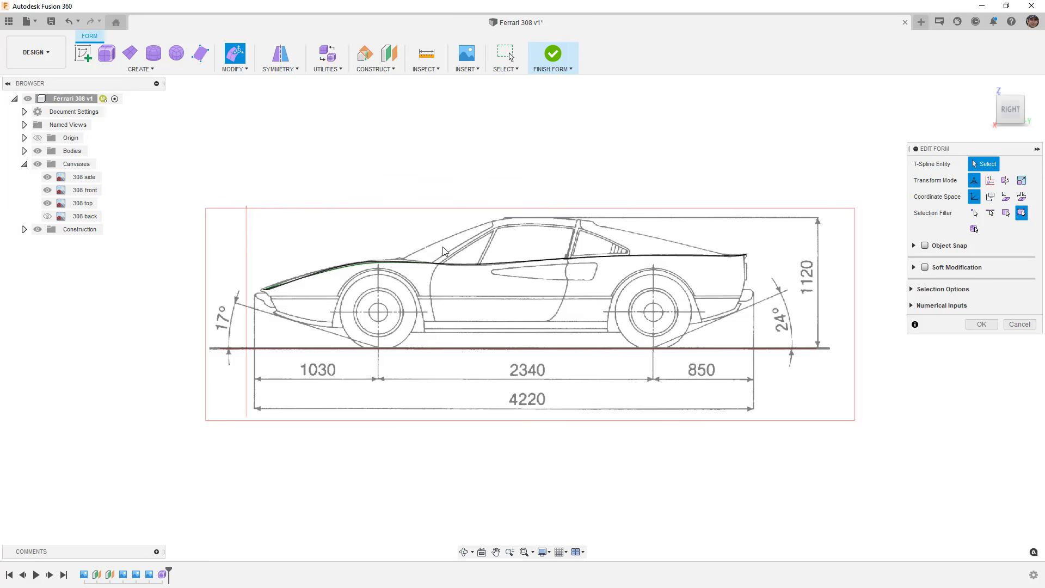
scroll(442, 254, up, 2)
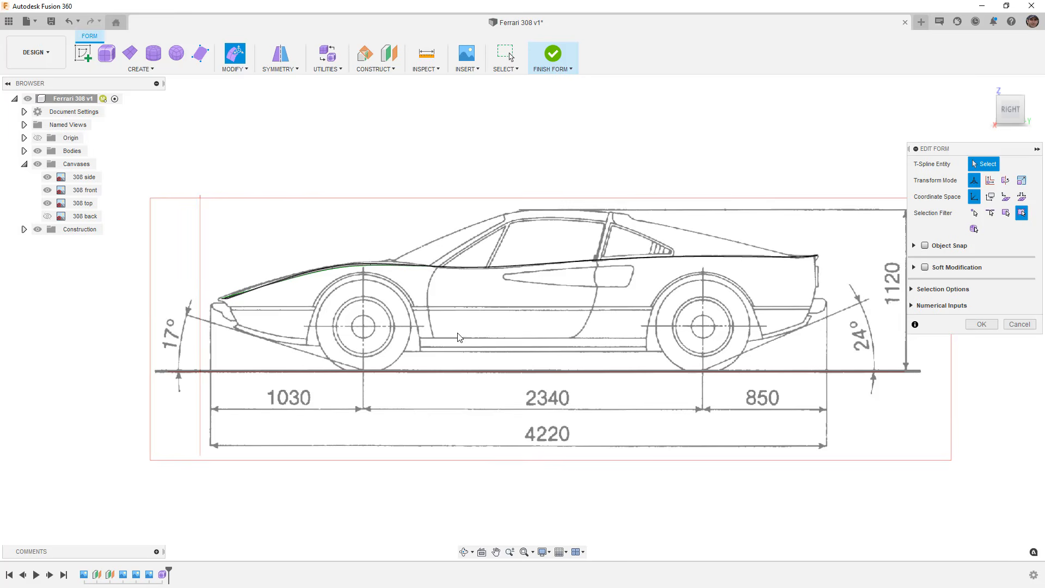
click(990, 111)
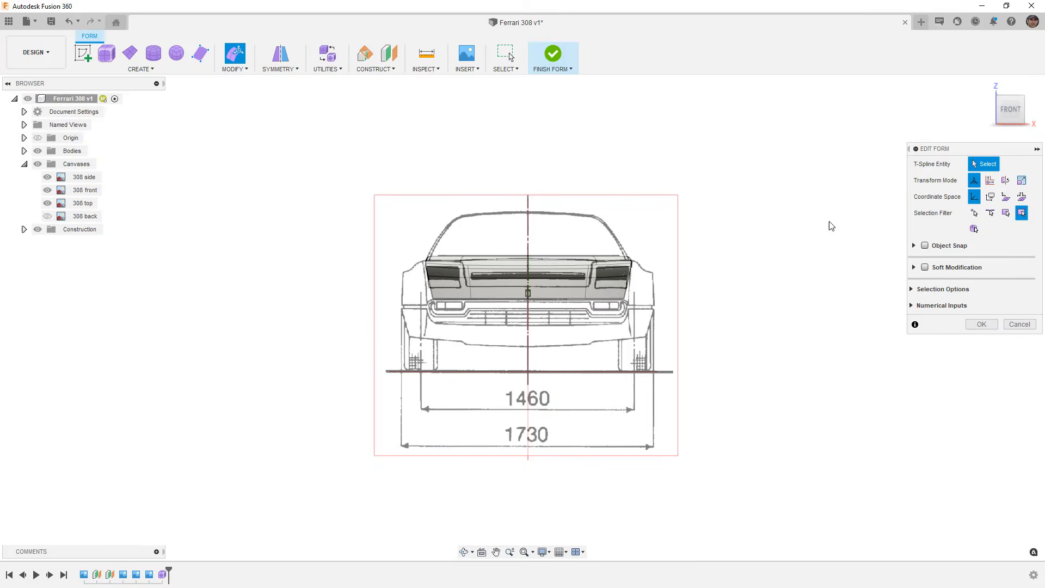
scroll(619, 293, up, 4)
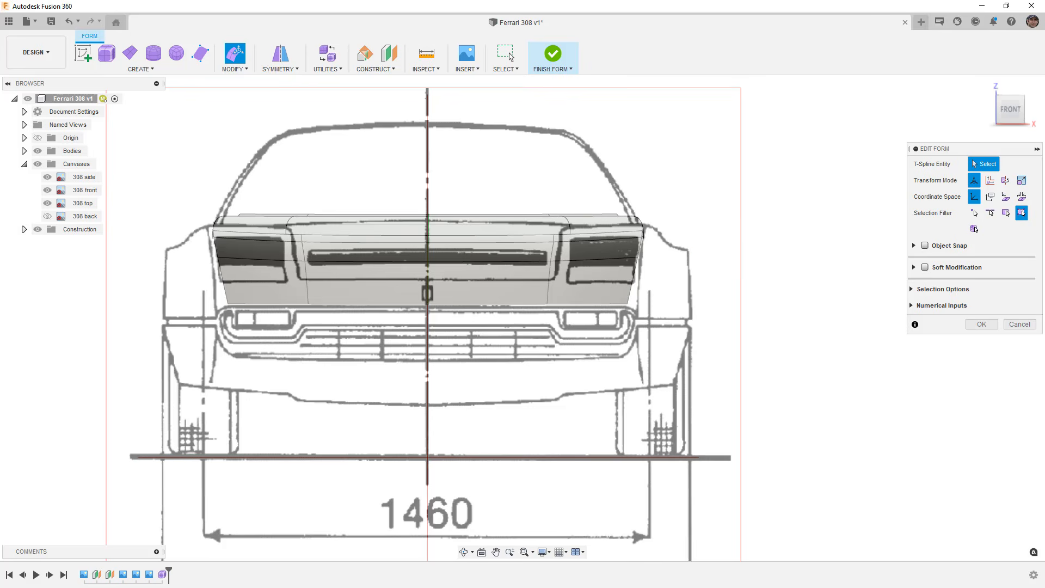
key(alt+Tab)
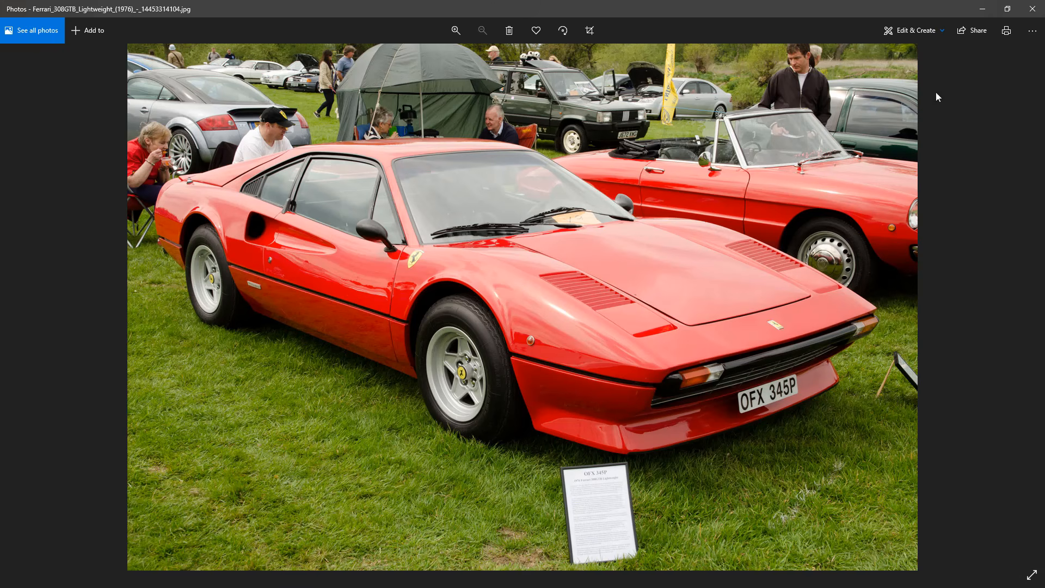
click(982, 10)
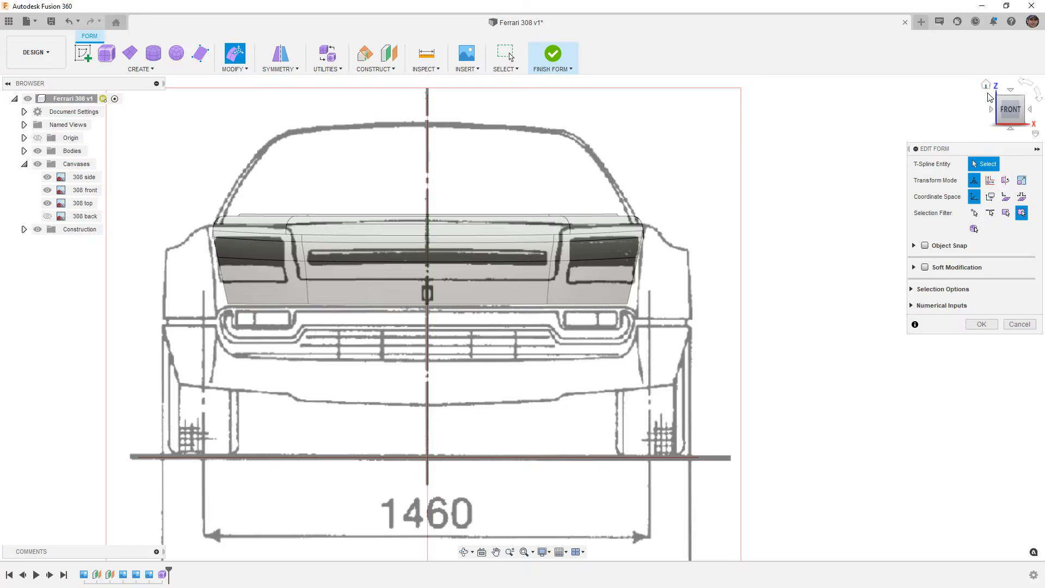
Step: Finish the Edit Form operation in the home view and save the design with the version description "User Saved"
click(986, 86)
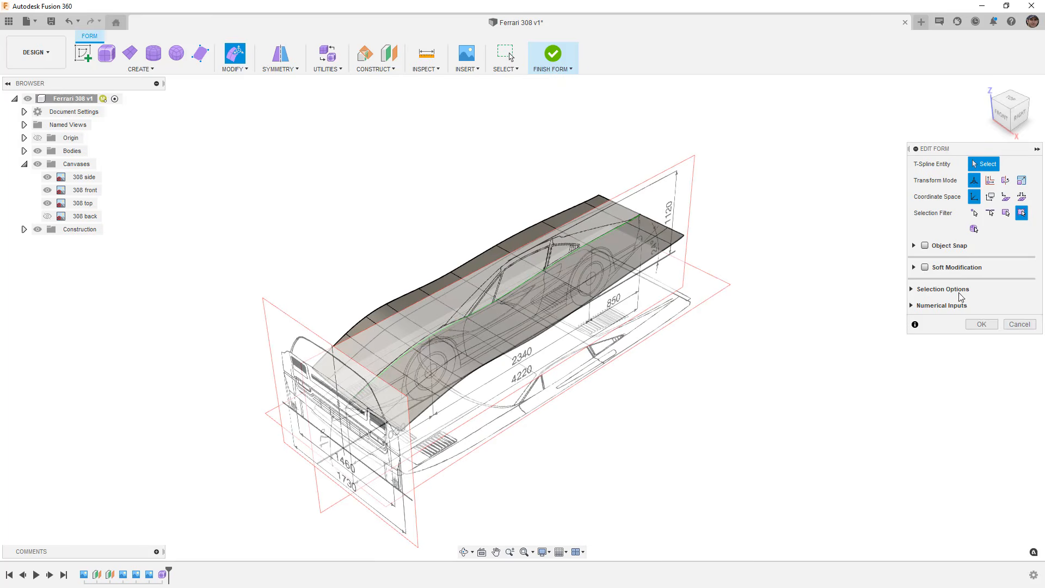
click(981, 324)
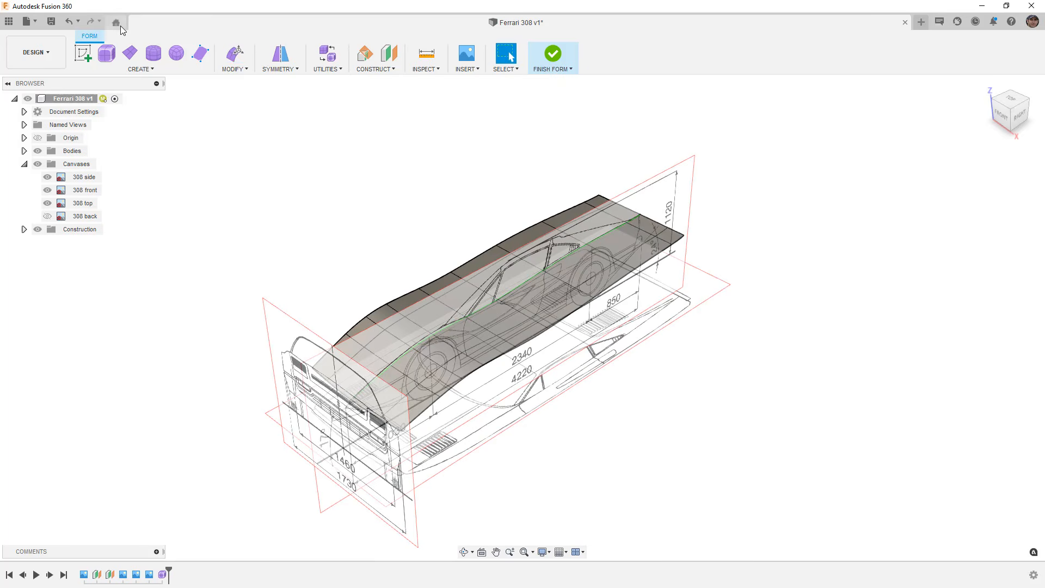
click(47, 24)
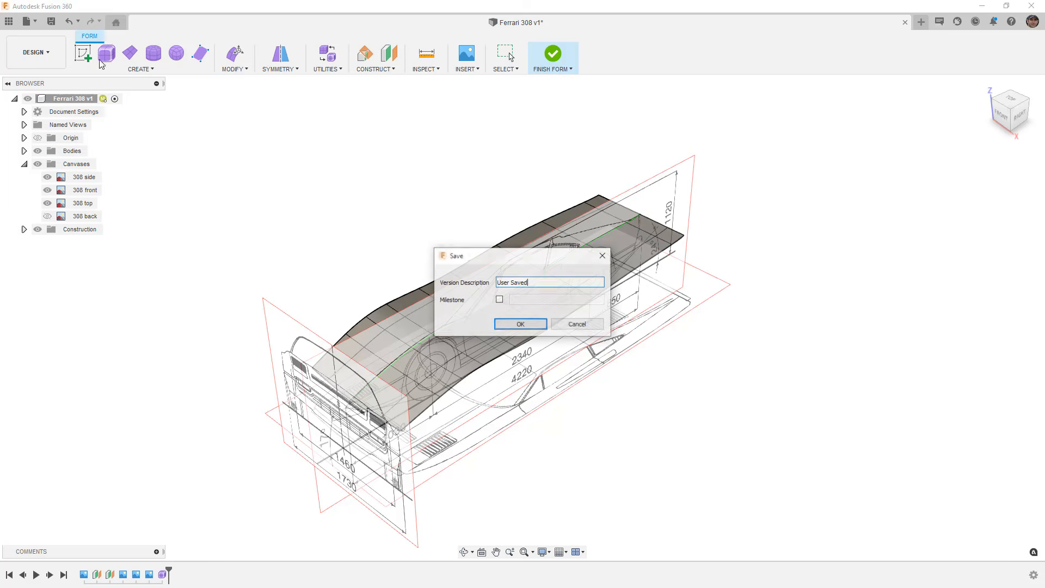
click(510, 324)
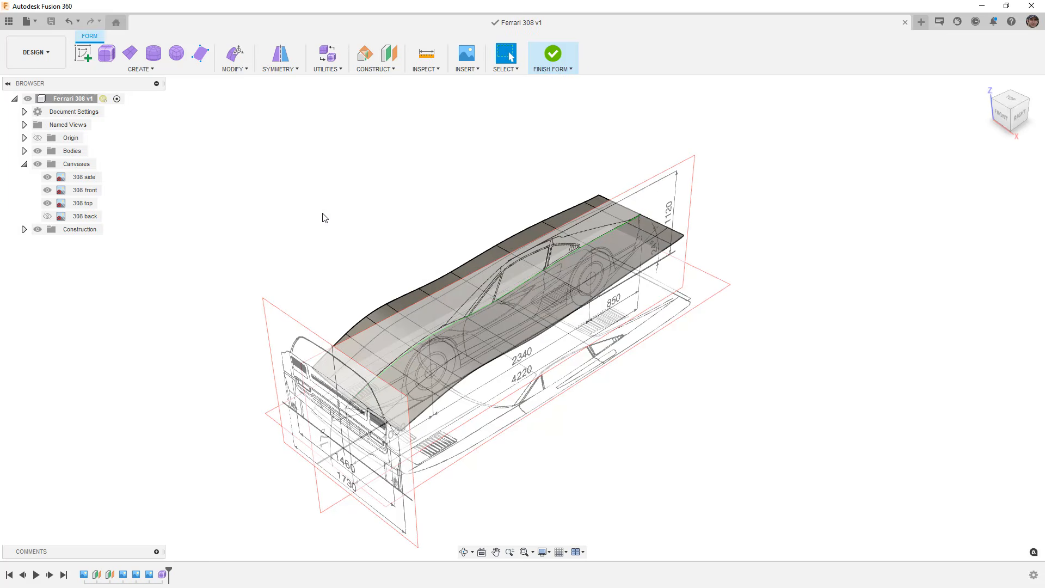